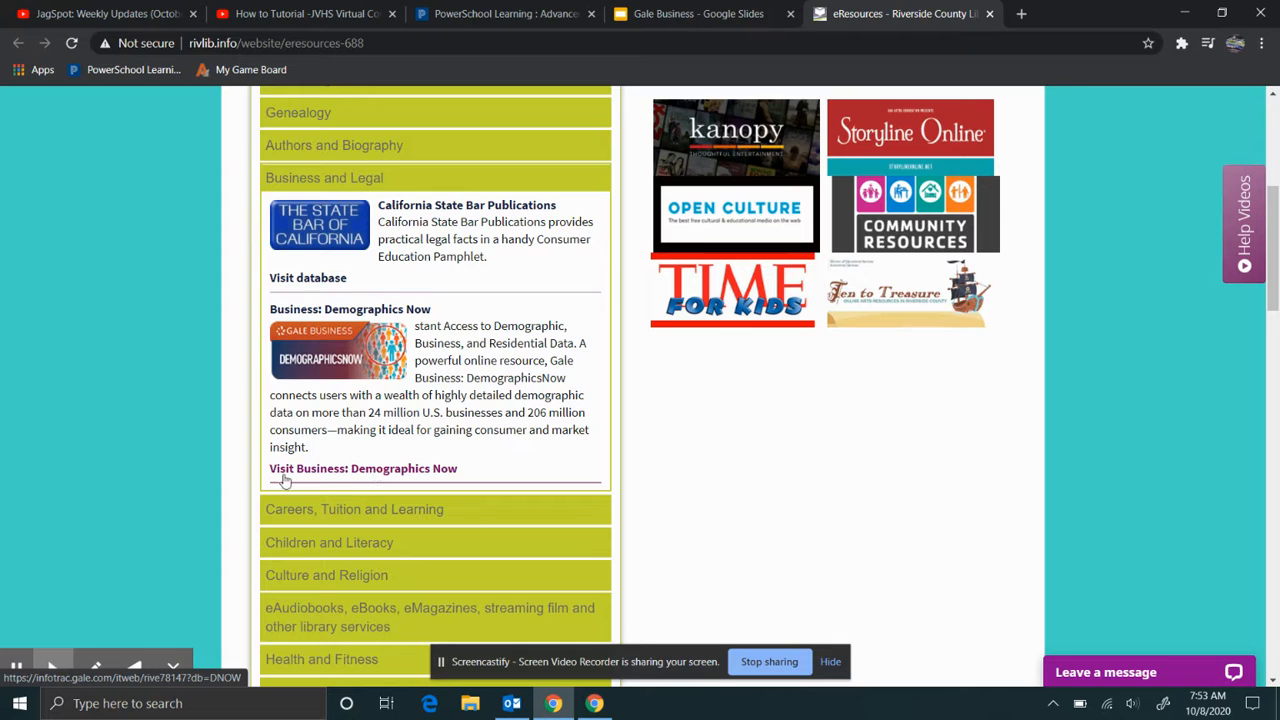
- Launch DemographicsNow from the library's resource listing and skim its home page
{"action": "left_click", "coordinate": [343, 474]}
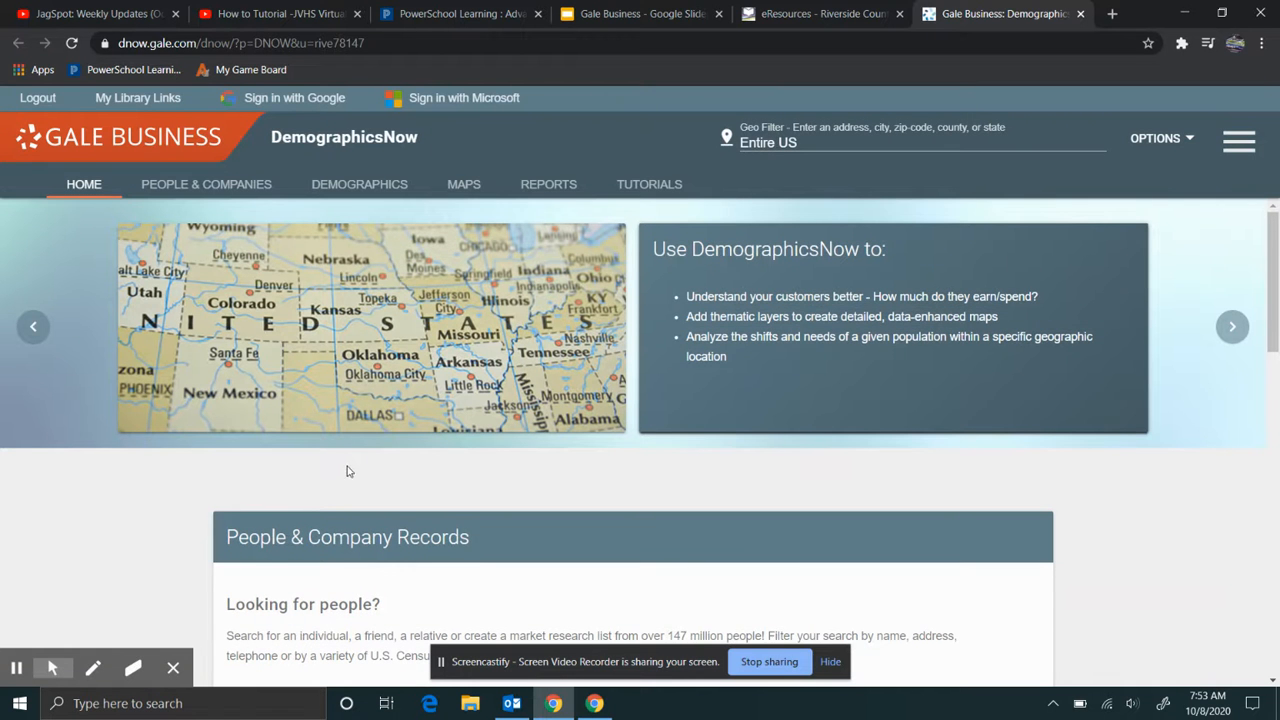
{"action": "scroll", "coordinate": [461, 274], "scroll_direction": "down", "scroll_amount": 3}
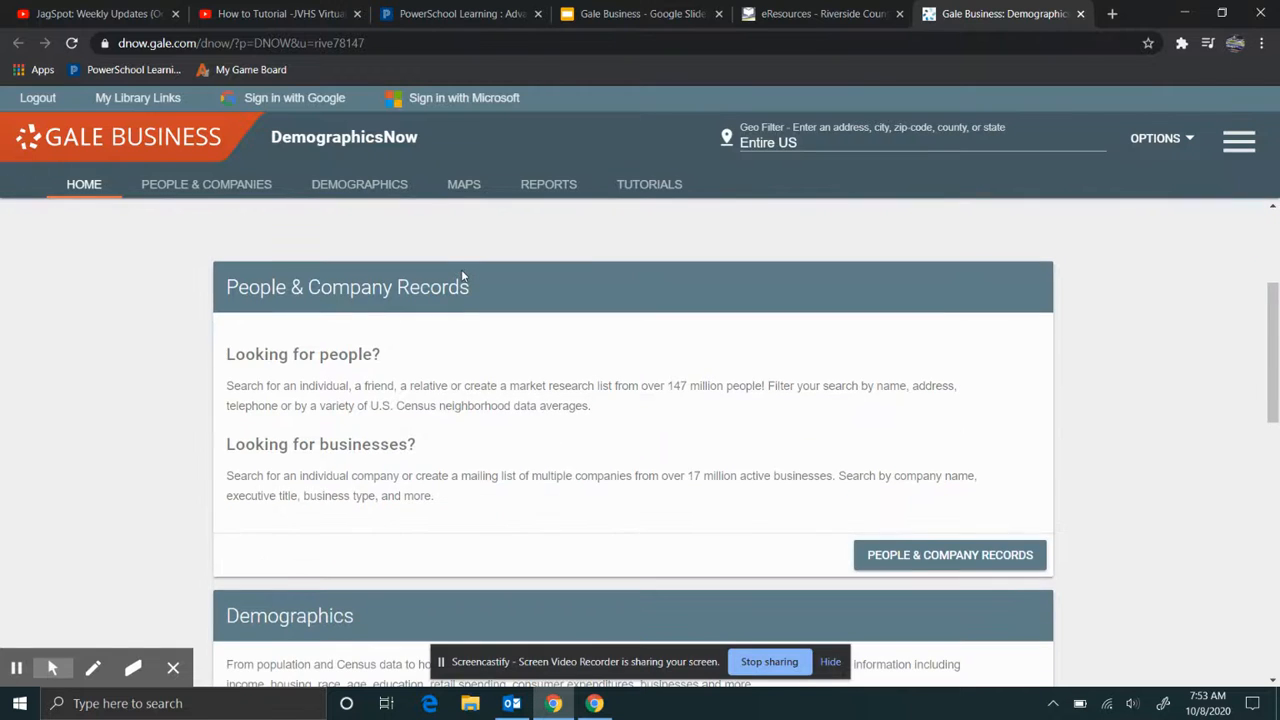
{"action": "scroll", "coordinate": [461, 274], "scroll_direction": "up", "scroll_amount": 3}
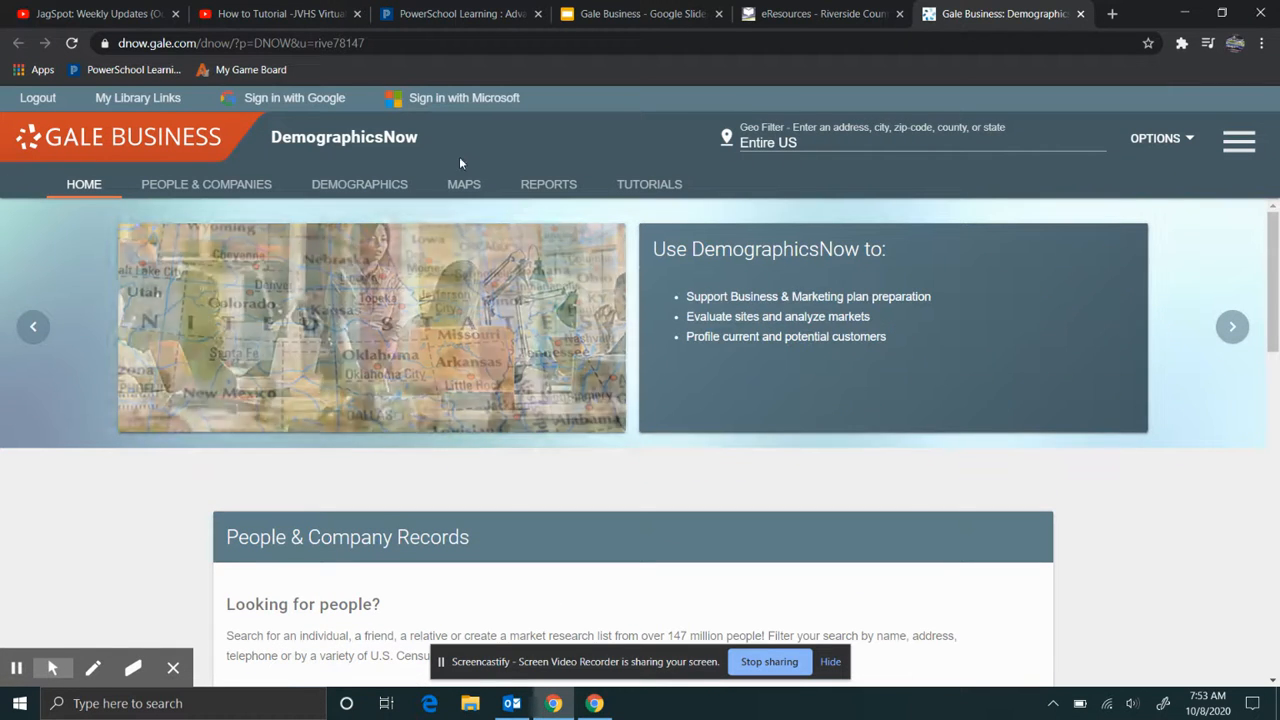
- Check the Gale Business slides and library page, then return to scroll the DemographicsNow home page
{"action": "left_click", "coordinate": [626, 19]}
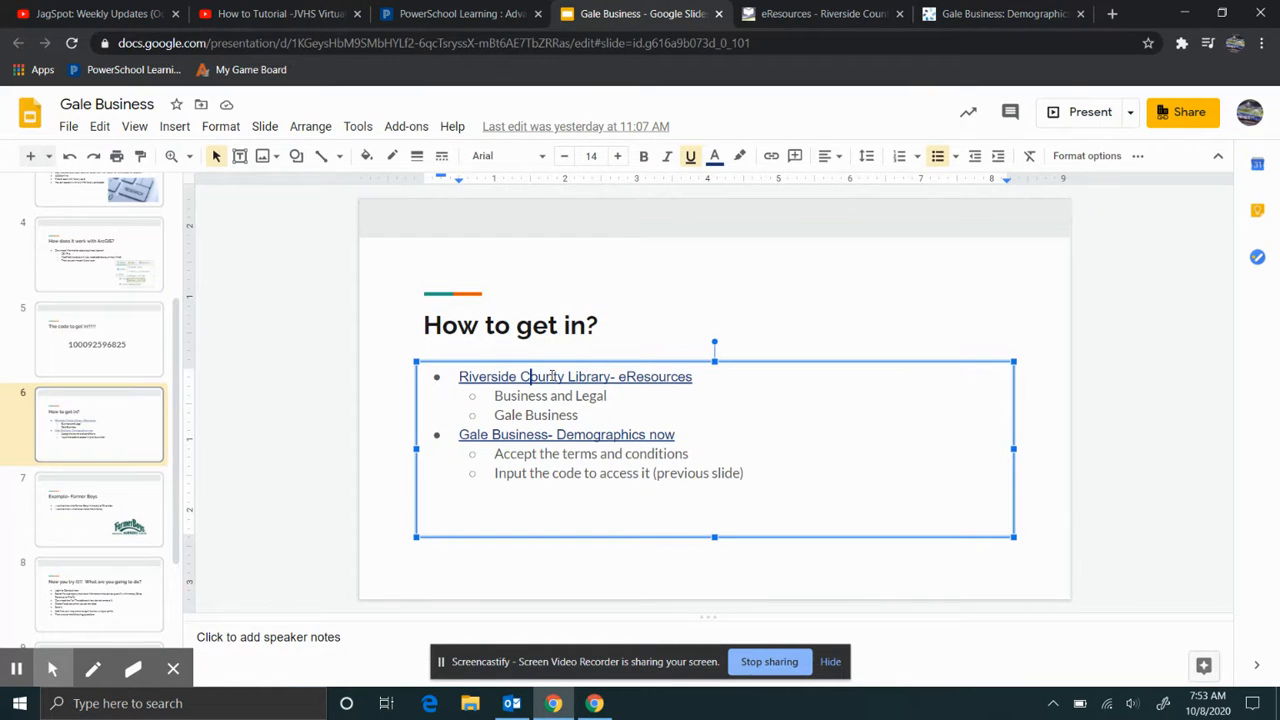
{"action": "left_click", "coordinate": [790, 13]}
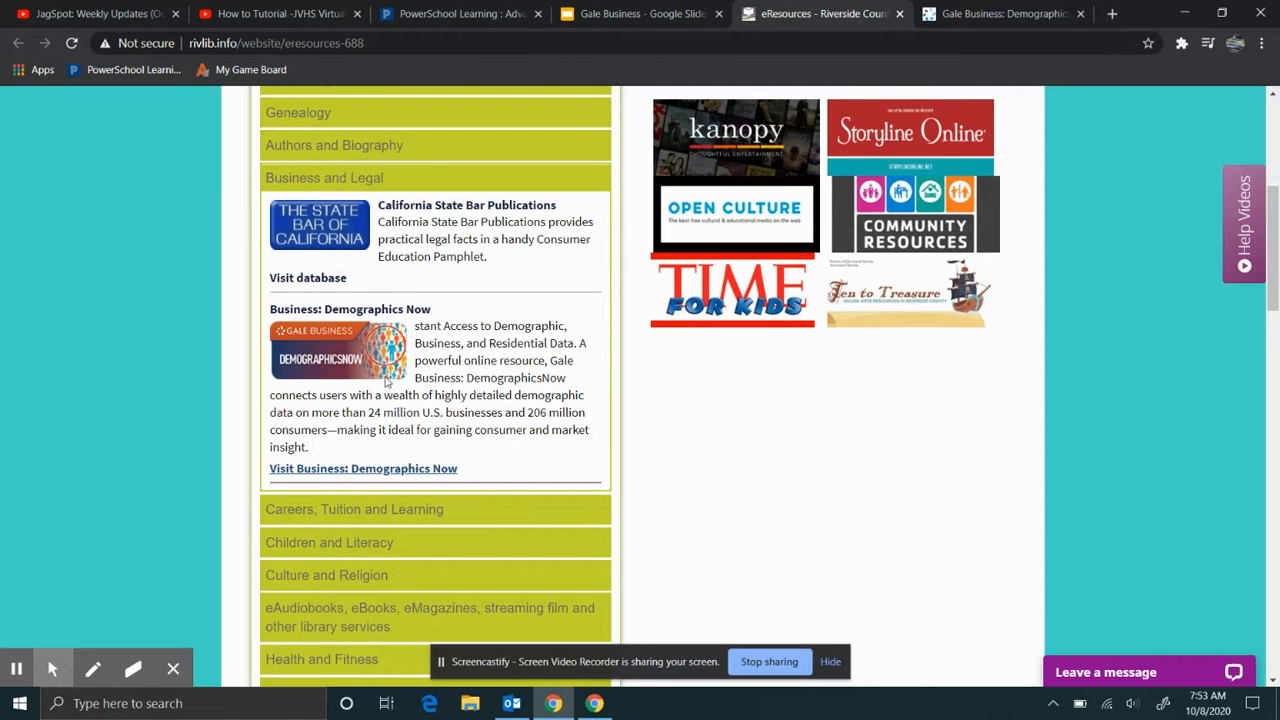
{"action": "left_click", "coordinate": [958, 19]}
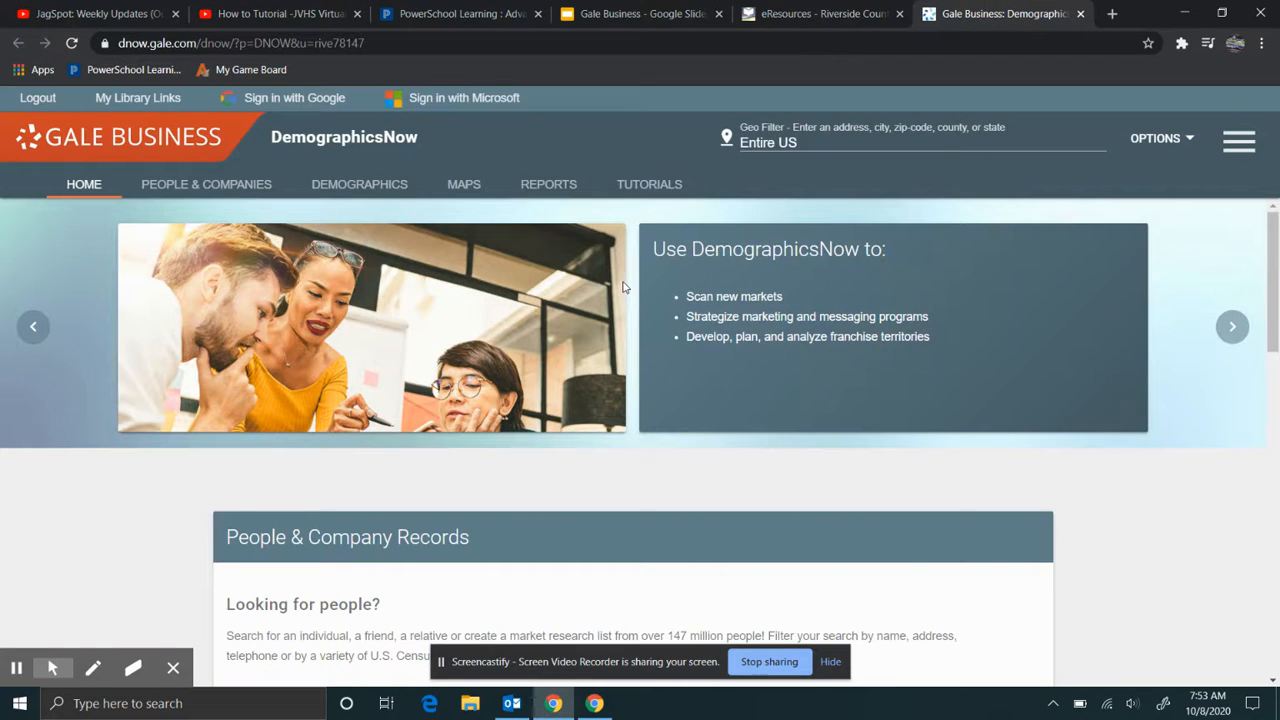
{"action": "scroll", "coordinate": [578, 245], "scroll_direction": "down", "scroll_amount": 5}
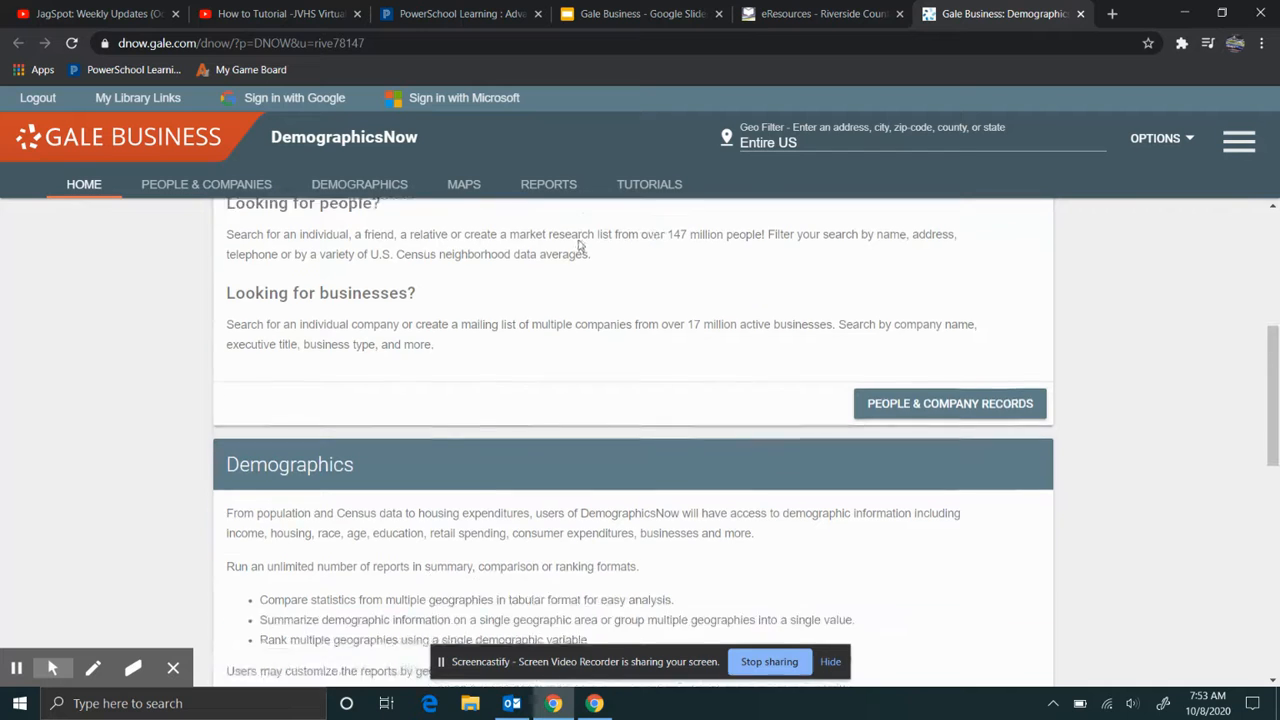
{"action": "scroll", "coordinate": [578, 245], "scroll_direction": "down", "scroll_amount": 3}
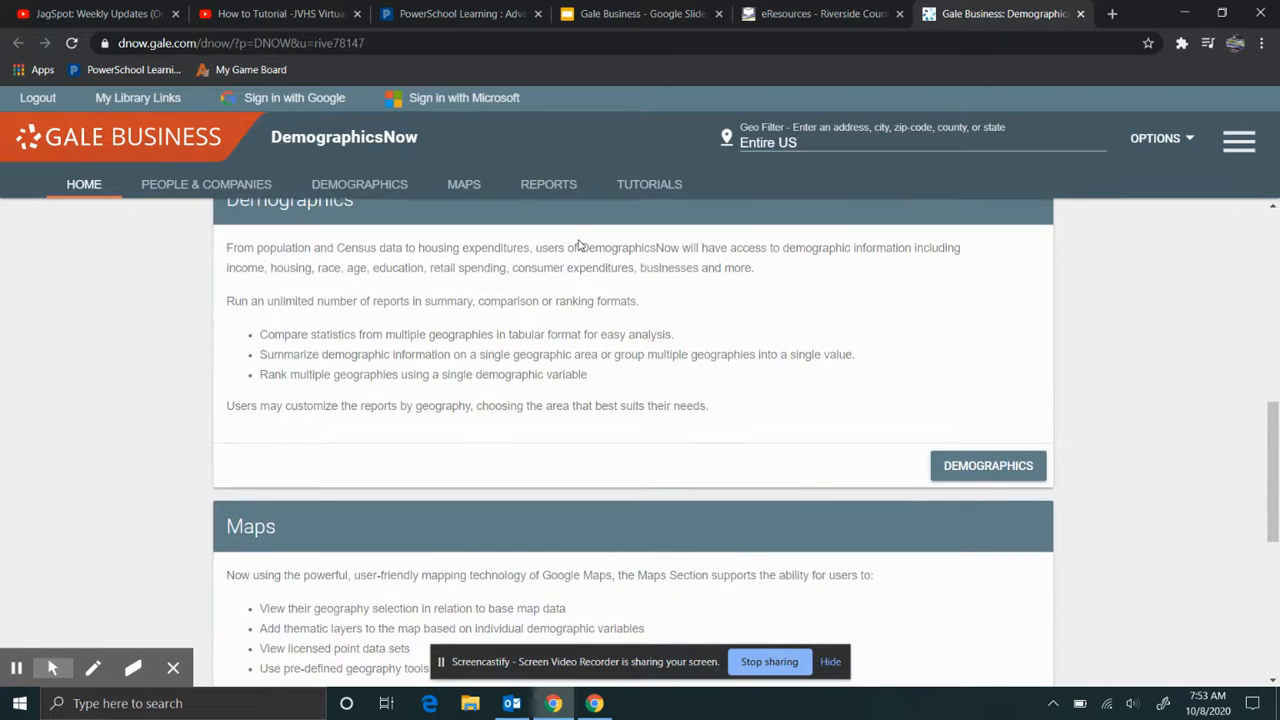
{"action": "scroll", "coordinate": [578, 245], "scroll_direction": "up", "scroll_amount": 8}
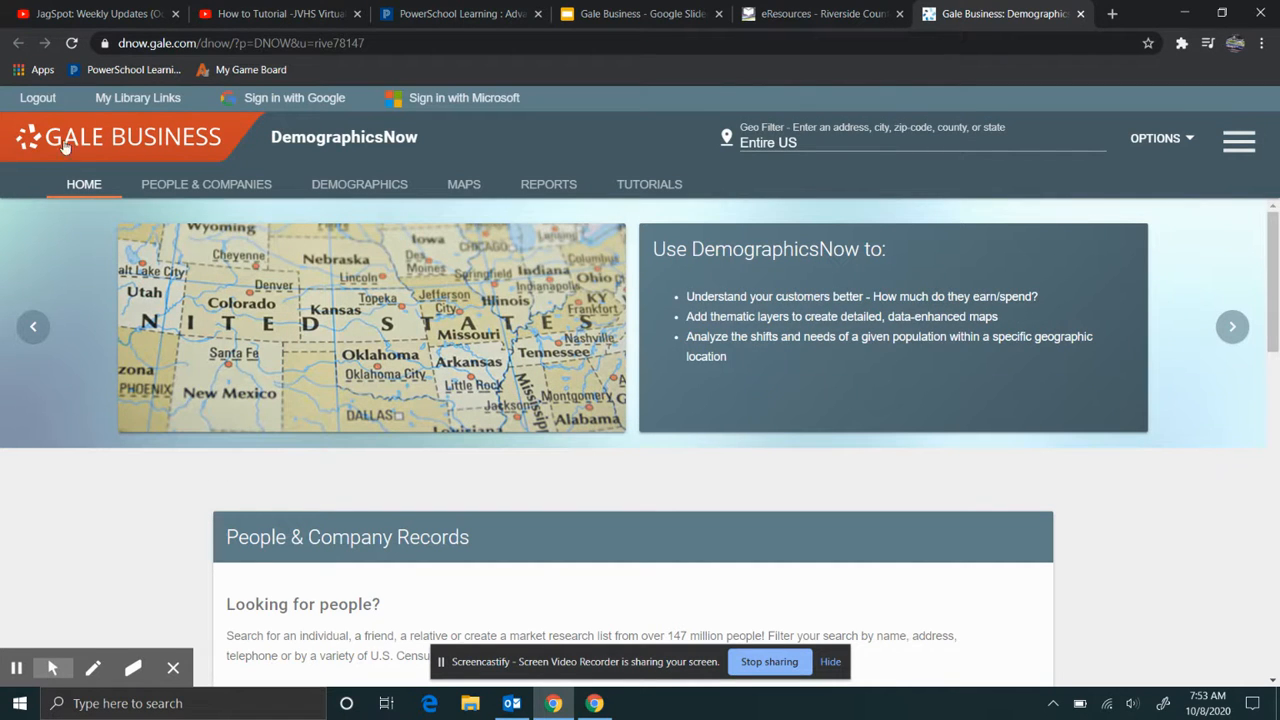
- Log out of DemographicsNow, go to the Library Home Page, and close that tab
{"action": "left_click", "coordinate": [37, 99]}
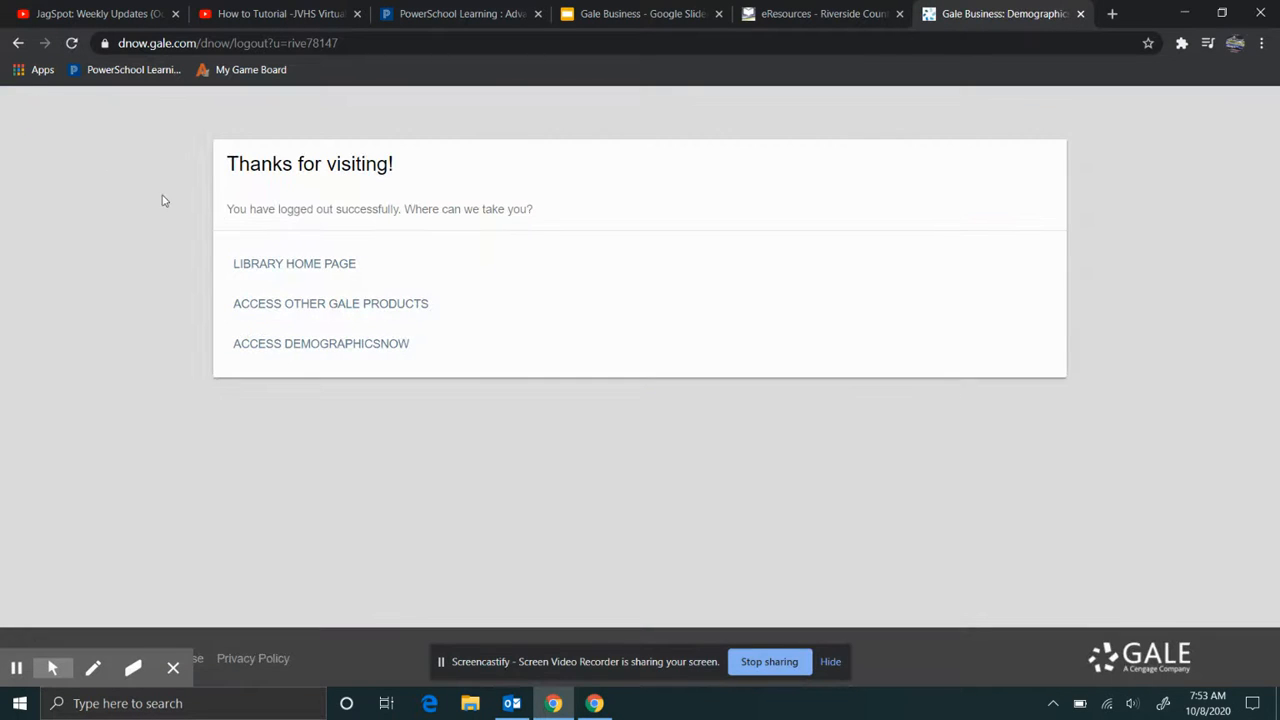
{"action": "left_click", "coordinate": [314, 268]}
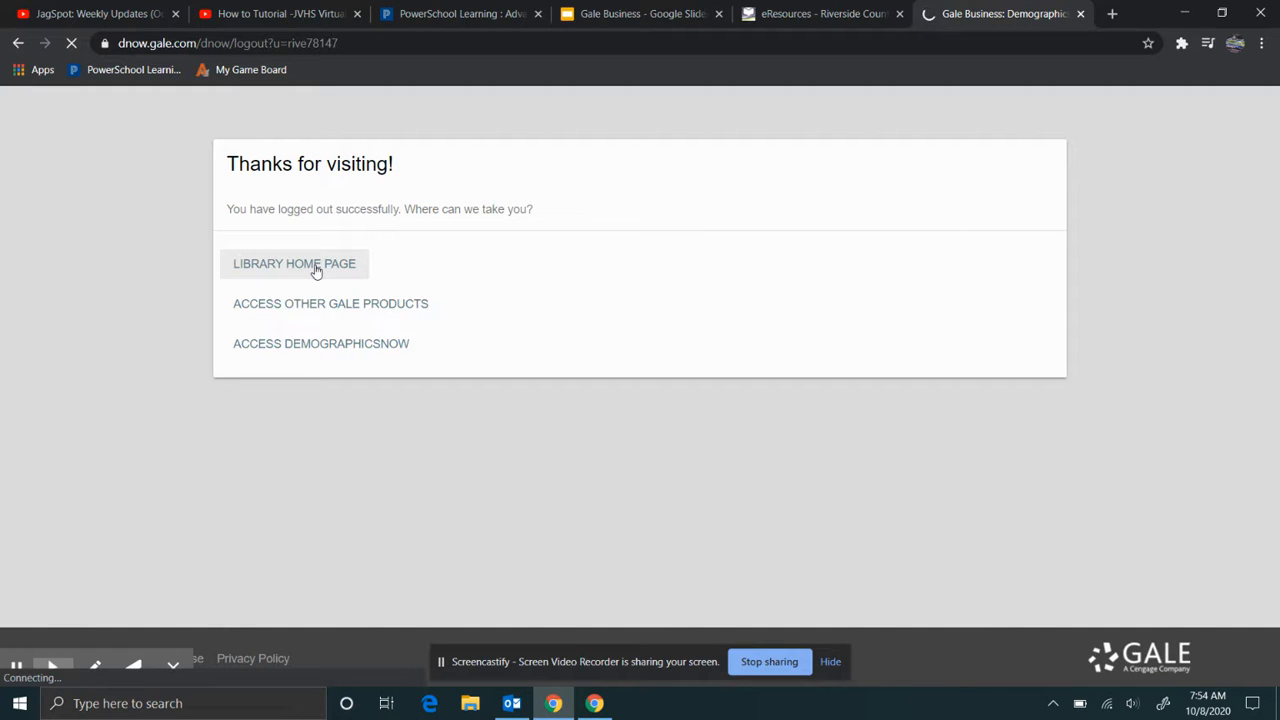
{"action": "left_click", "coordinate": [1080, 13]}
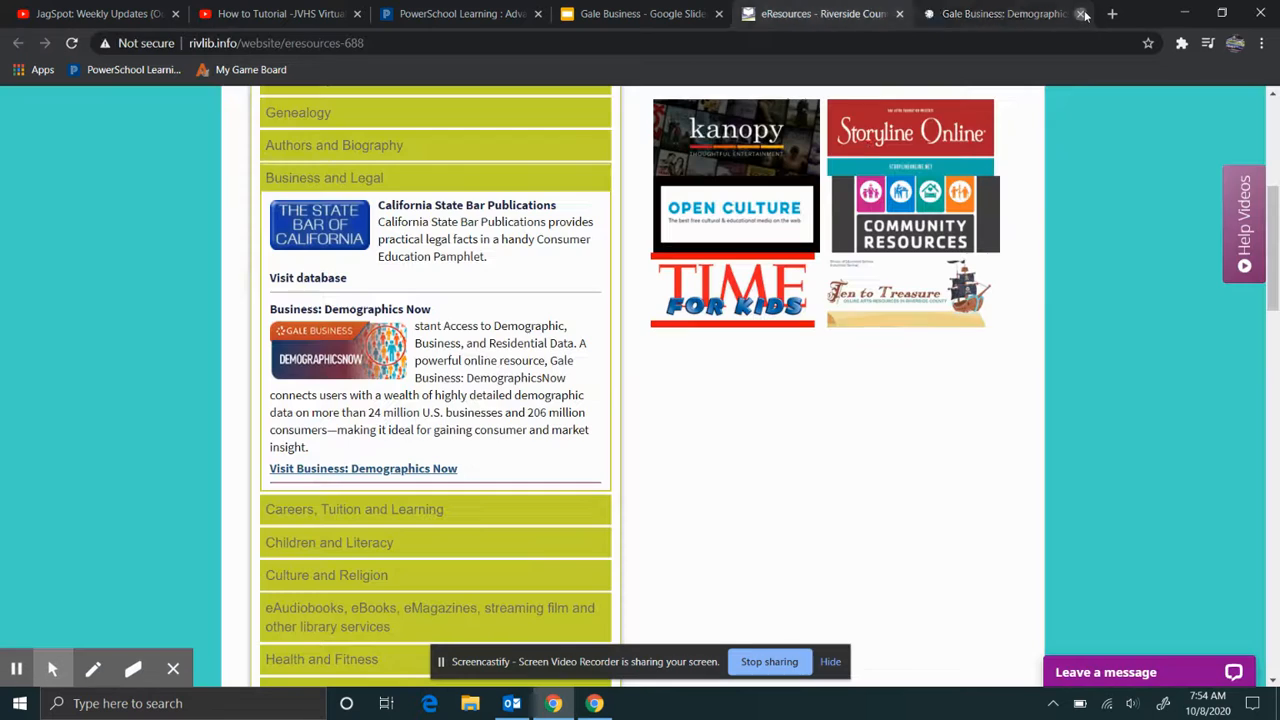
- Relaunch DemographicsNow from the library listing, then bring the Gale Business slides forward
{"action": "left_click", "coordinate": [350, 469]}
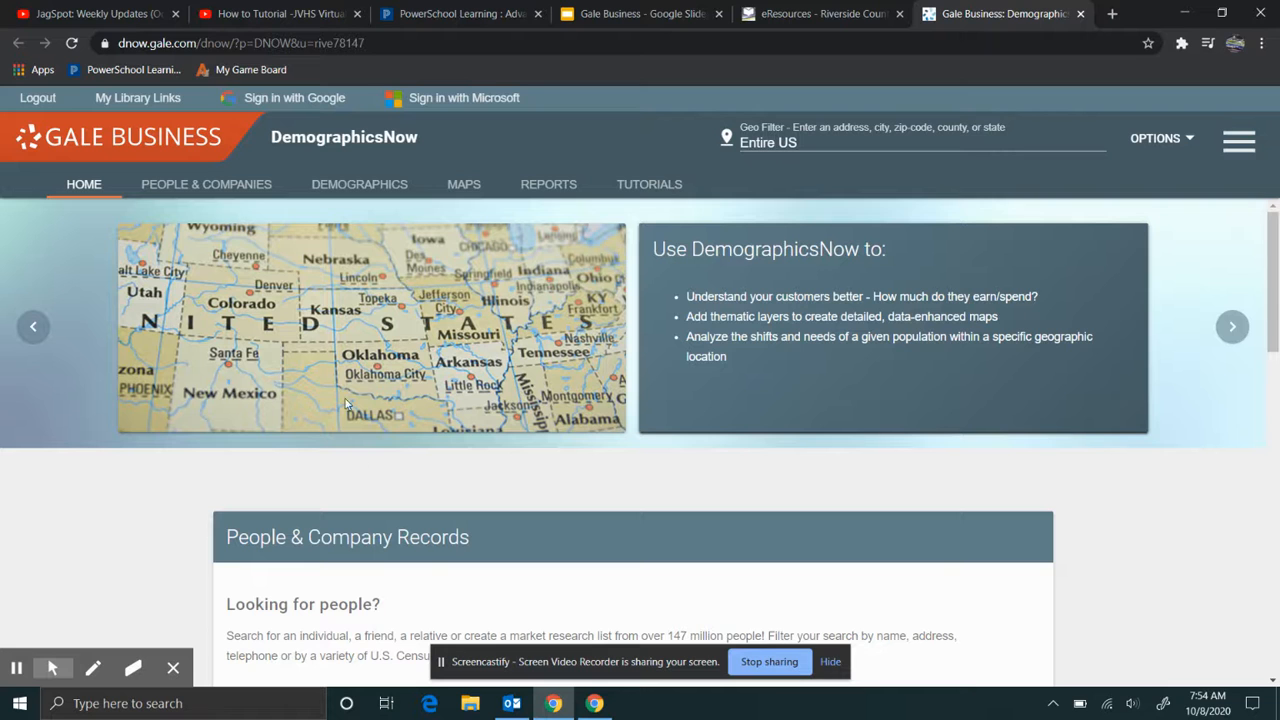
{"action": "scroll", "coordinate": [300, 240], "scroll_direction": "down", "scroll_amount": 3}
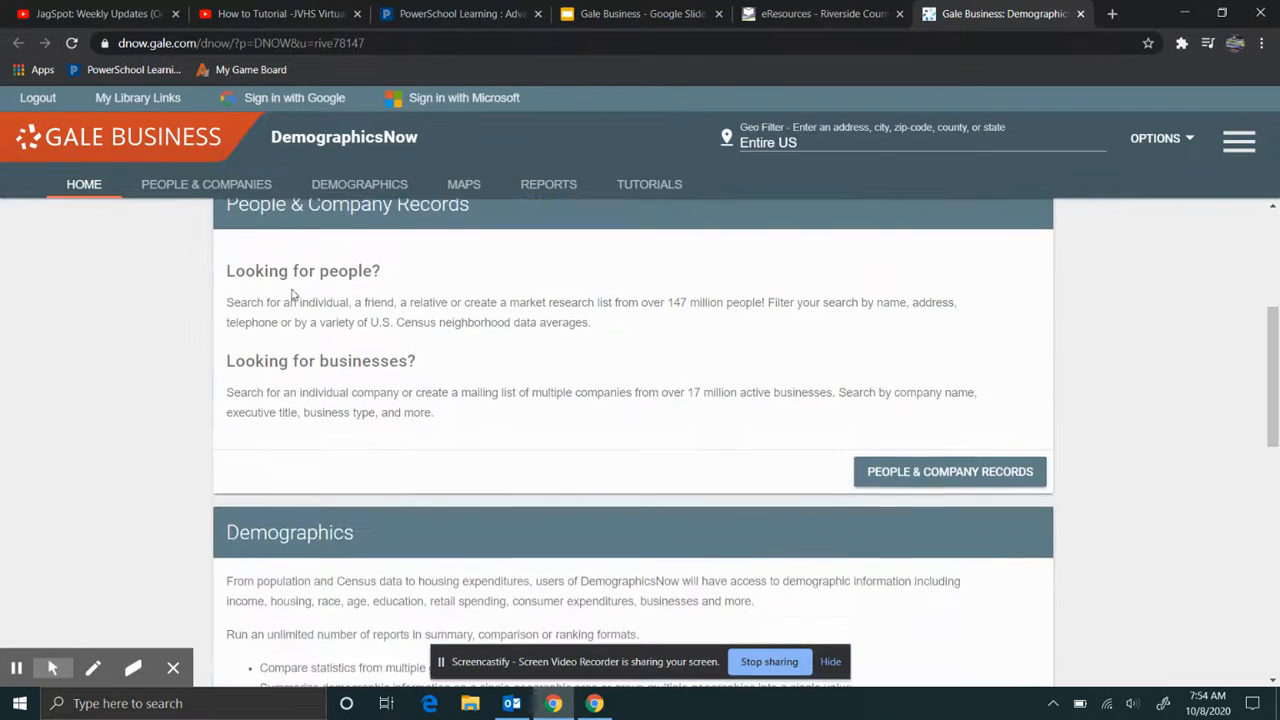
{"action": "scroll", "coordinate": [287, 326], "scroll_direction": "up", "scroll_amount": 3}
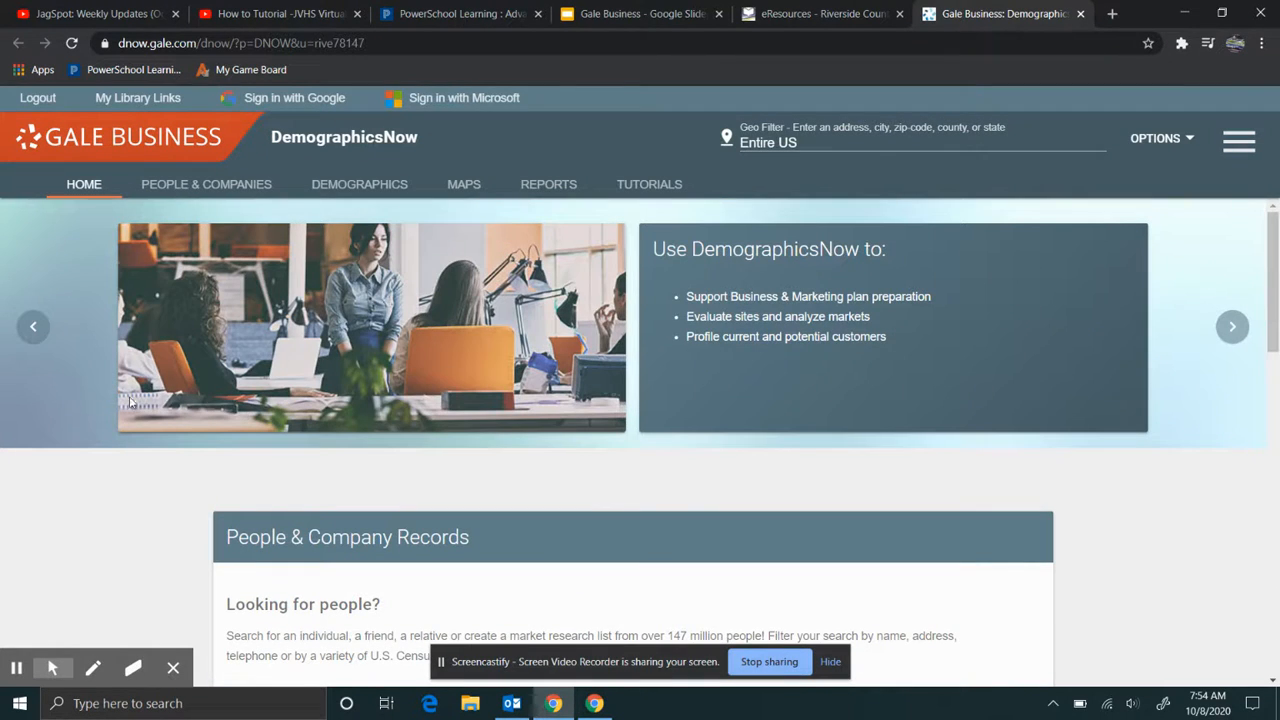
{"action": "left_click", "coordinate": [617, 18]}
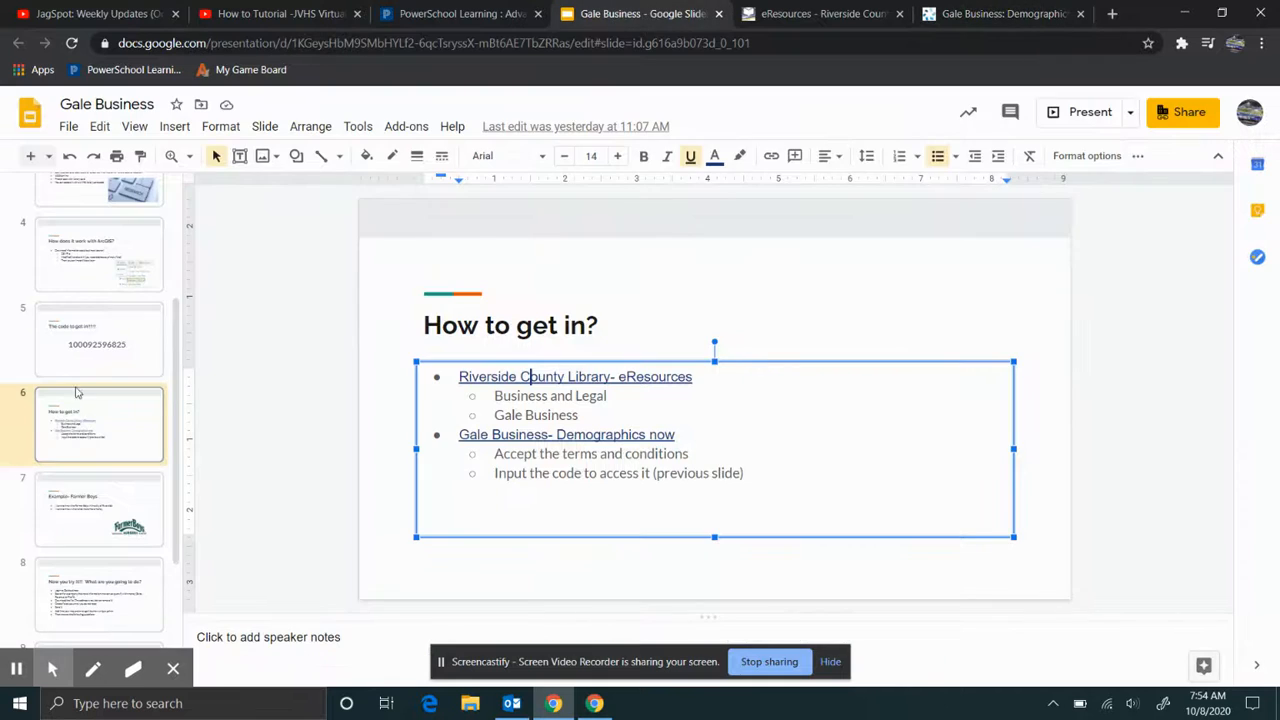
- View slide 5 (access code) and slide 7 (Example- Farmer Boys), then return to DemographicsNow
{"action": "left_click", "coordinate": [102, 356]}
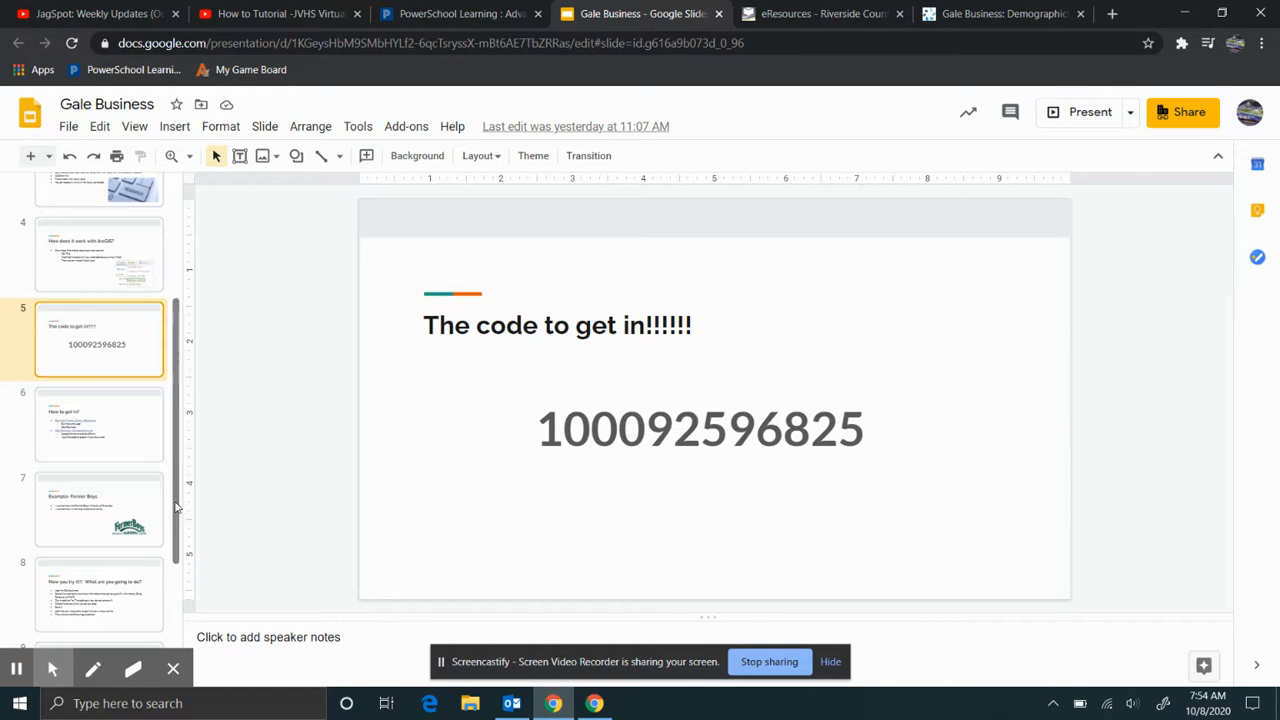
{"action": "left_click", "coordinate": [150, 517]}
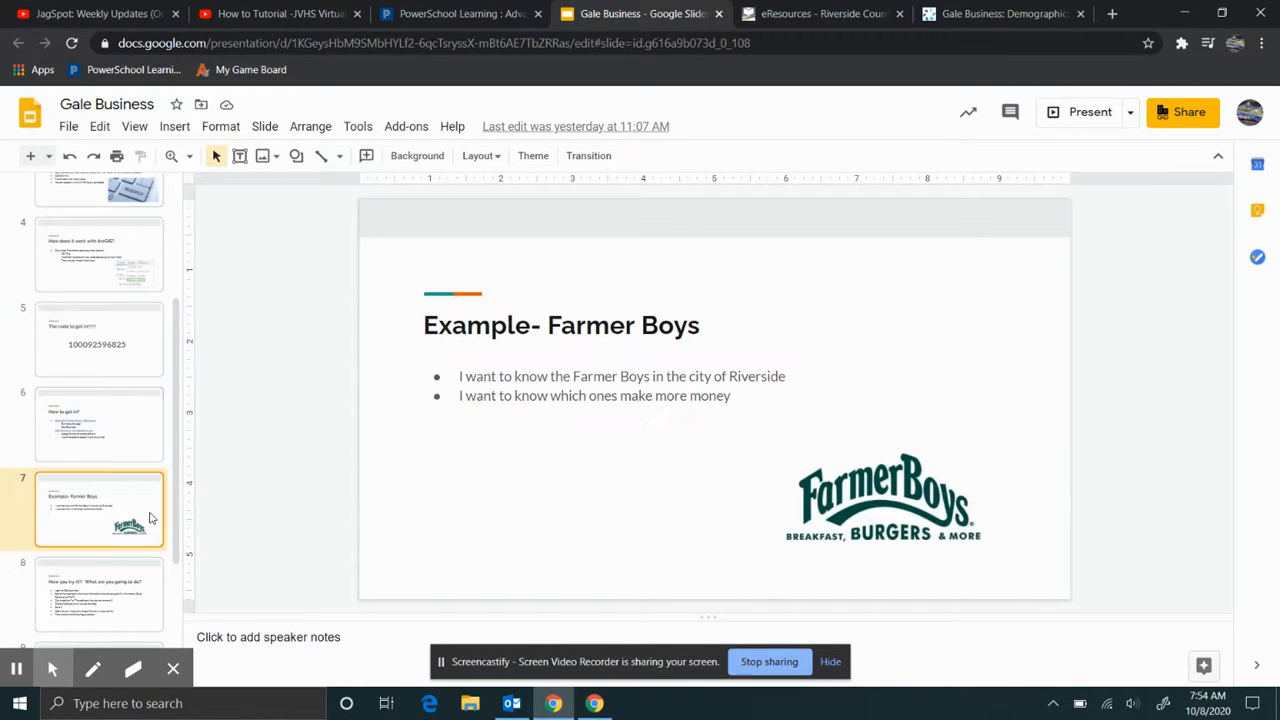
{"action": "left_click", "coordinate": [815, 13]}
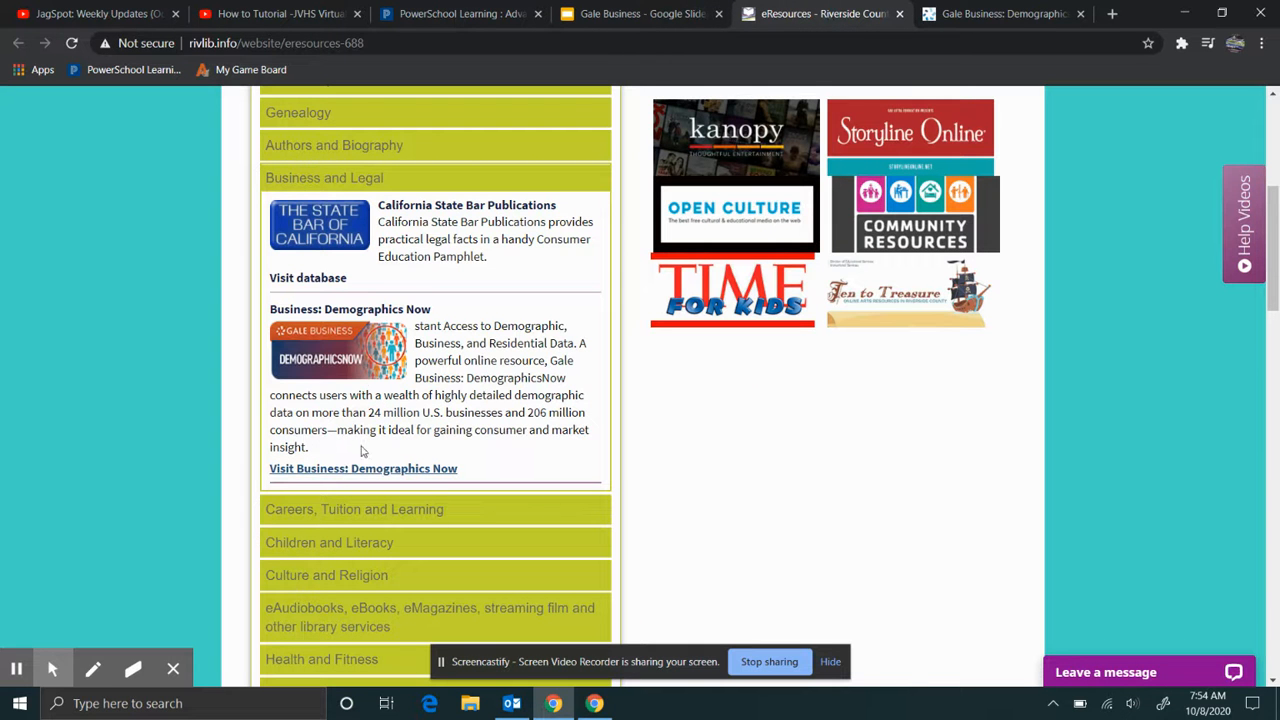
{"action": "left_click", "coordinate": [1000, 16]}
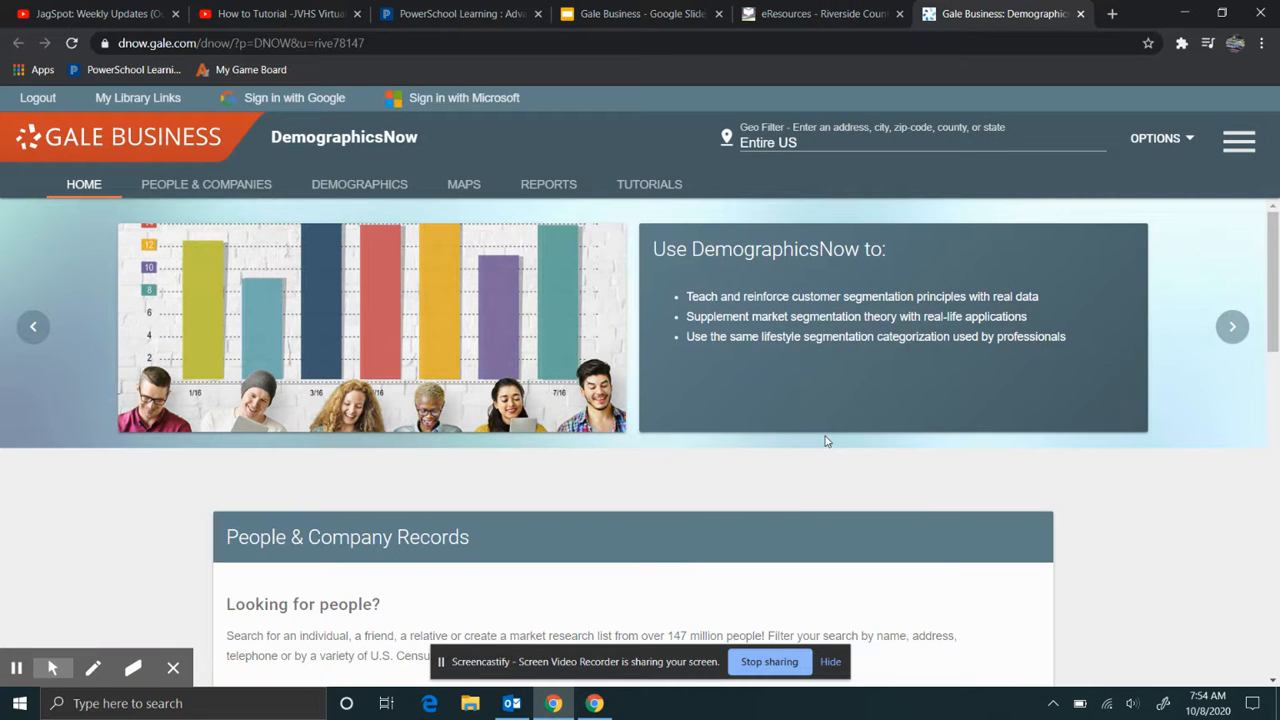
- Scroll down the DemographicsNow home page and open People & Company Records
{"action": "scroll", "coordinate": [825, 440], "scroll_direction": "down", "scroll_amount": 2}
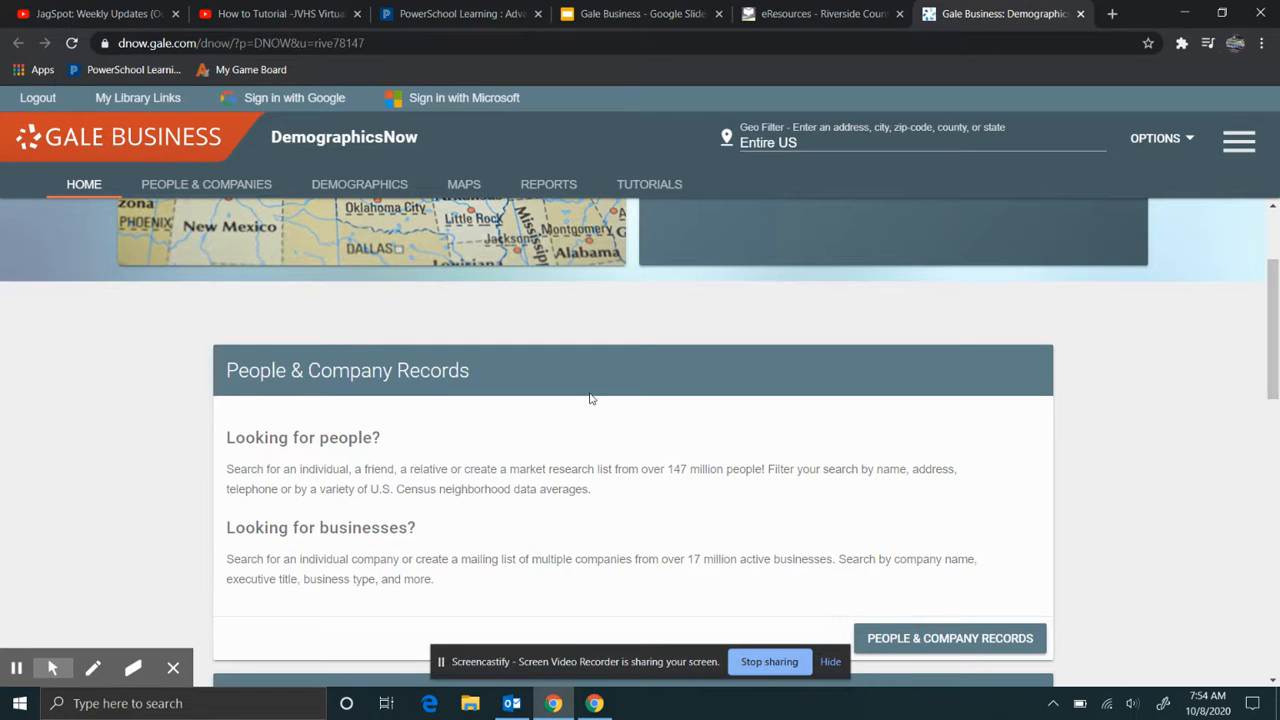
{"action": "scroll", "coordinate": [590, 398], "scroll_direction": "down", "scroll_amount": 1}
{"action": "scroll", "coordinate": [590, 398], "scroll_direction": "down", "scroll_amount": 5}
{"action": "scroll", "coordinate": [590, 398], "scroll_direction": "up", "scroll_amount": 4}
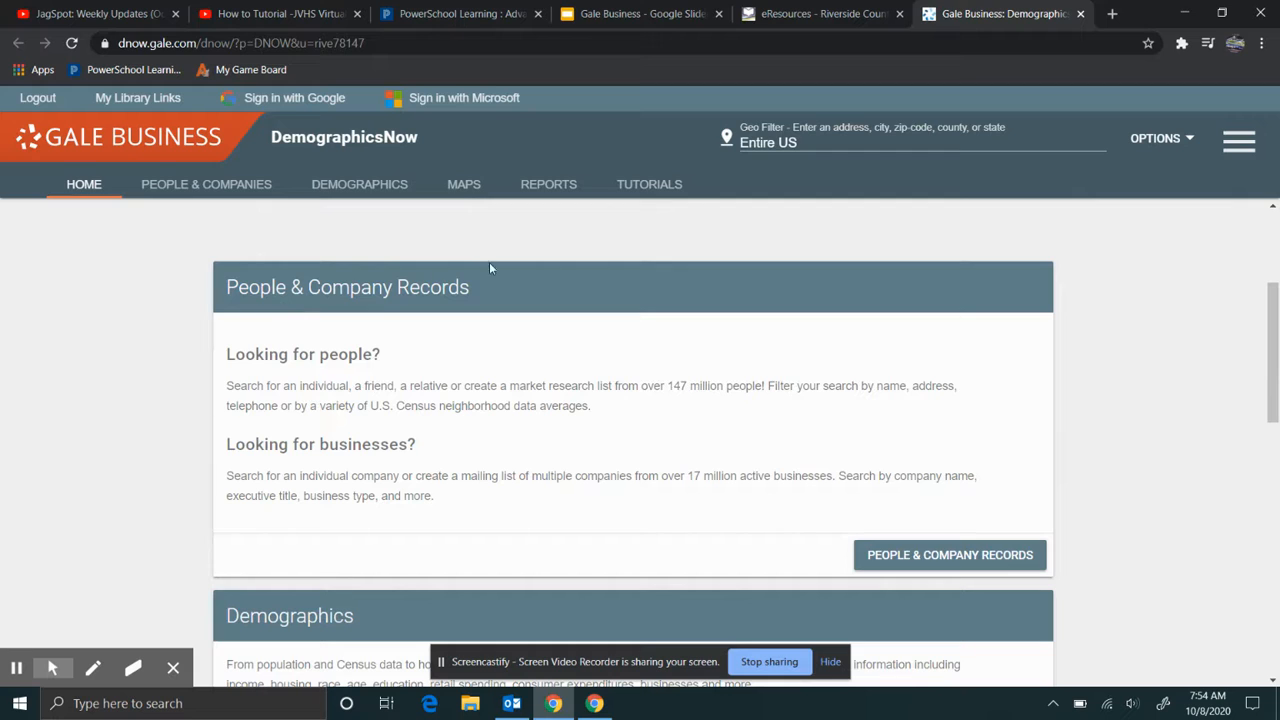
{"action": "left_click", "coordinate": [937, 563]}
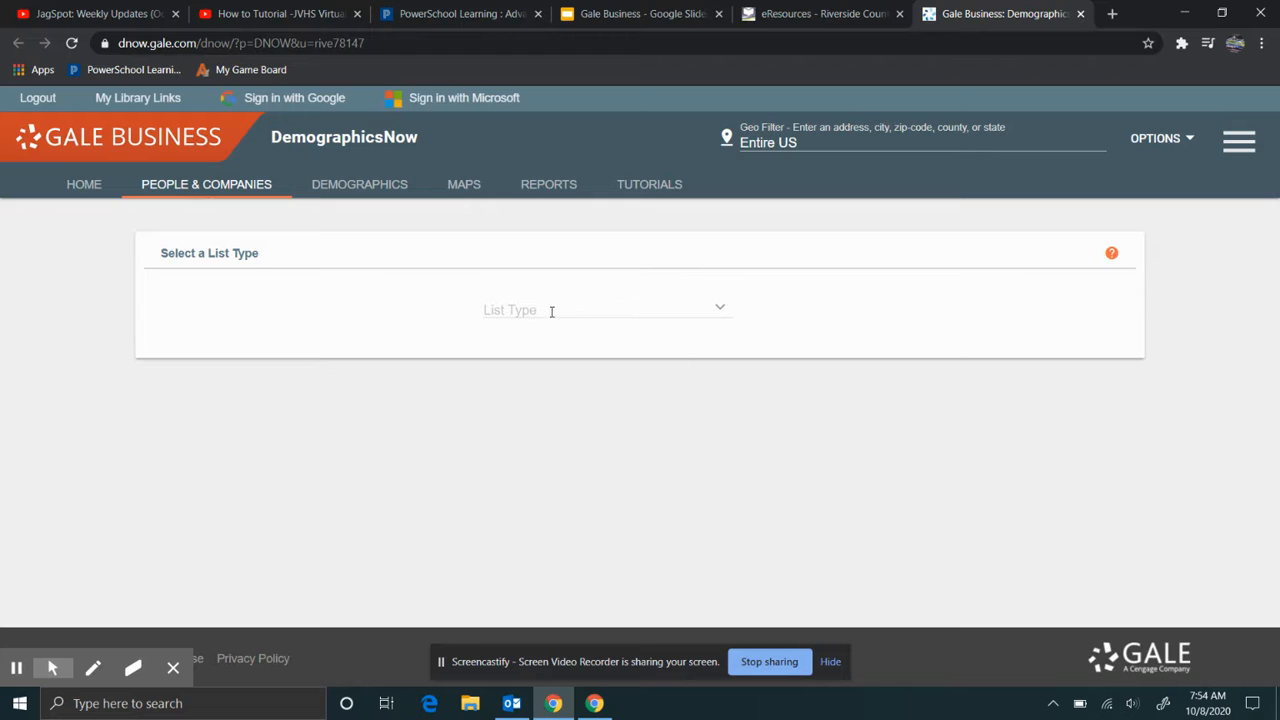
- Choose Business List as the list type, review its search form, and select the Entire US Geo Filter
{"action": "left_click", "coordinate": [725, 313]}
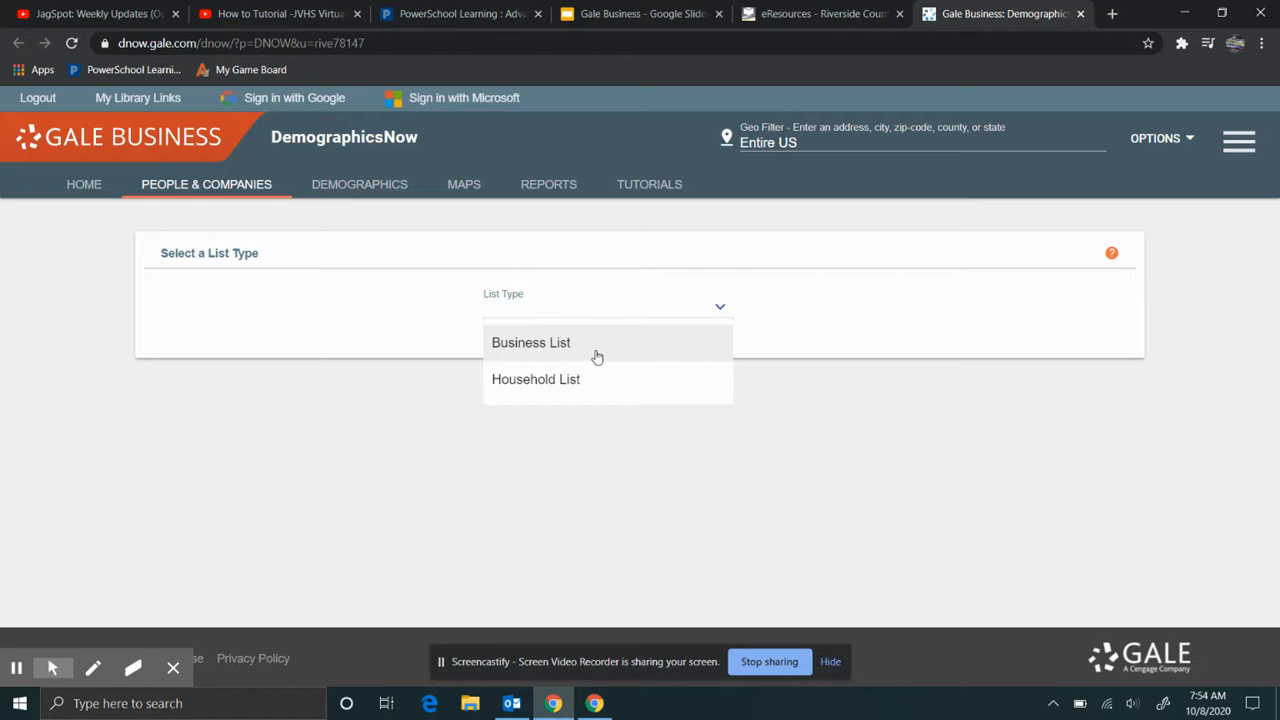
{"action": "left_click", "coordinate": [595, 352]}
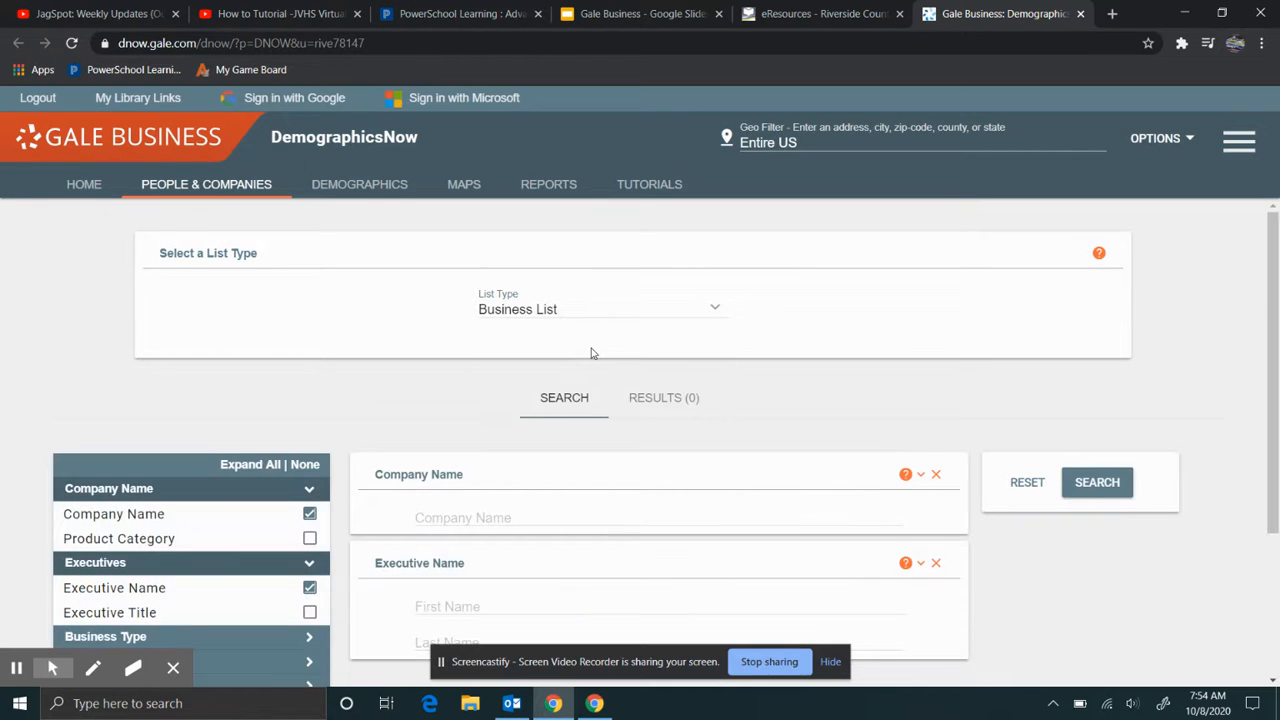
{"action": "scroll", "coordinate": [229, 363], "scroll_direction": "down", "scroll_amount": 1}
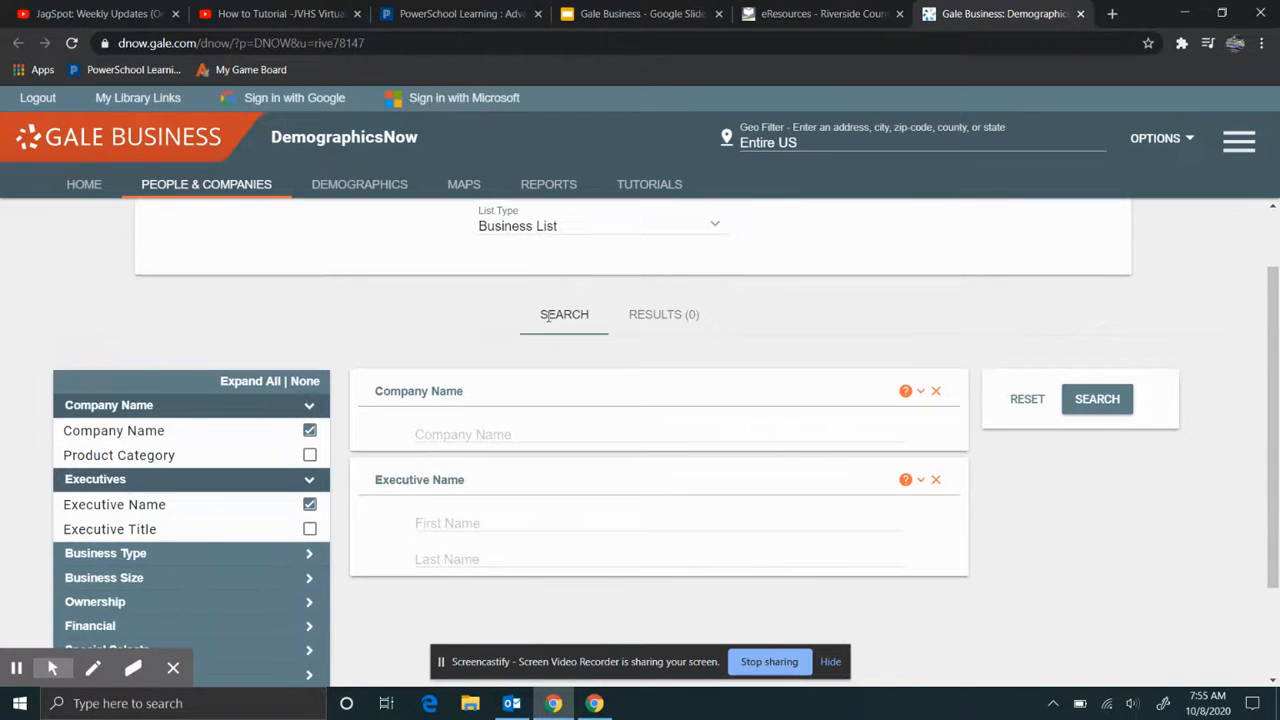
{"action": "scroll", "coordinate": [196, 424], "scroll_direction": "down", "scroll_amount": 2}
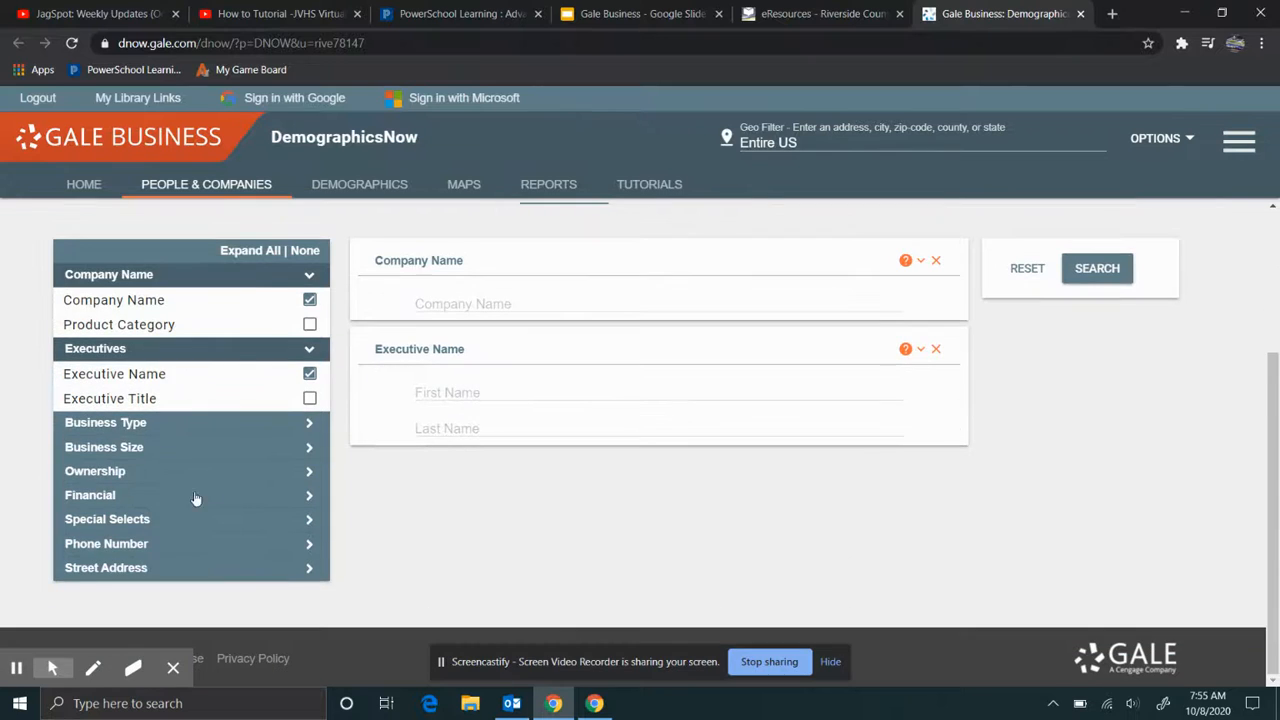
{"action": "scroll", "coordinate": [660, 205], "scroll_direction": "up", "scroll_amount": 2}
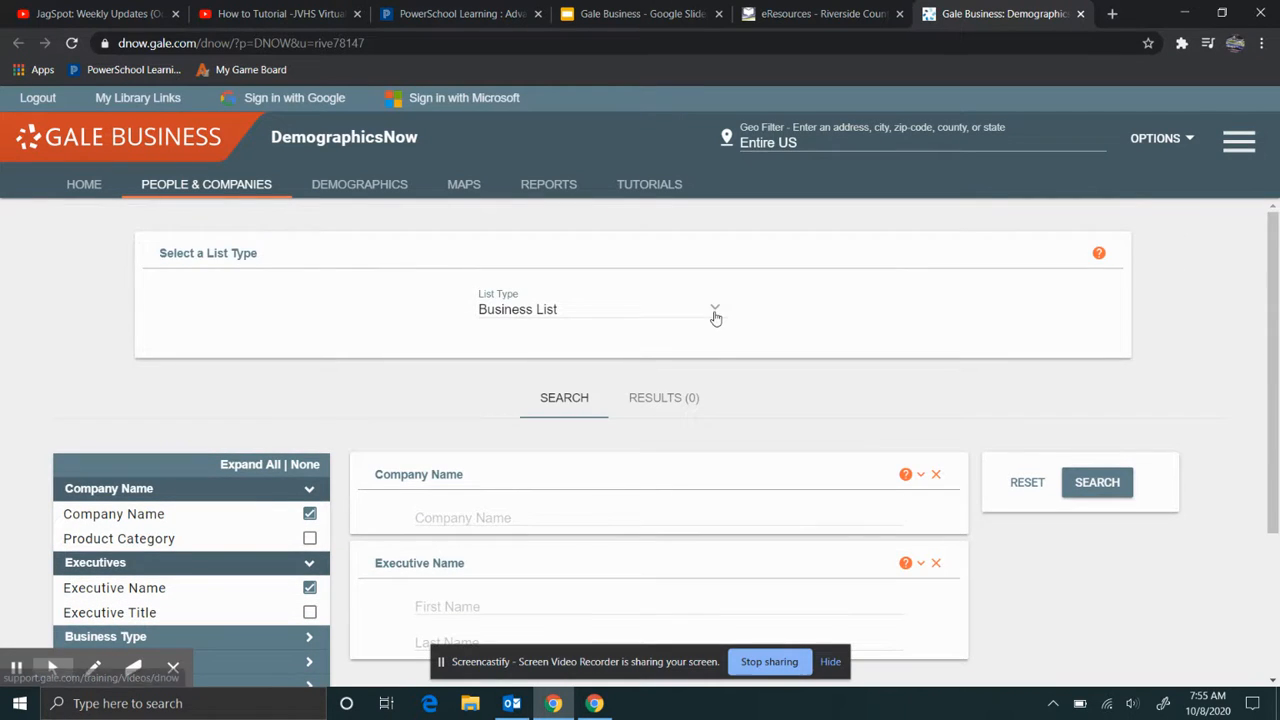
{"action": "scroll", "coordinate": [680, 322], "scroll_direction": "down", "scroll_amount": 1}
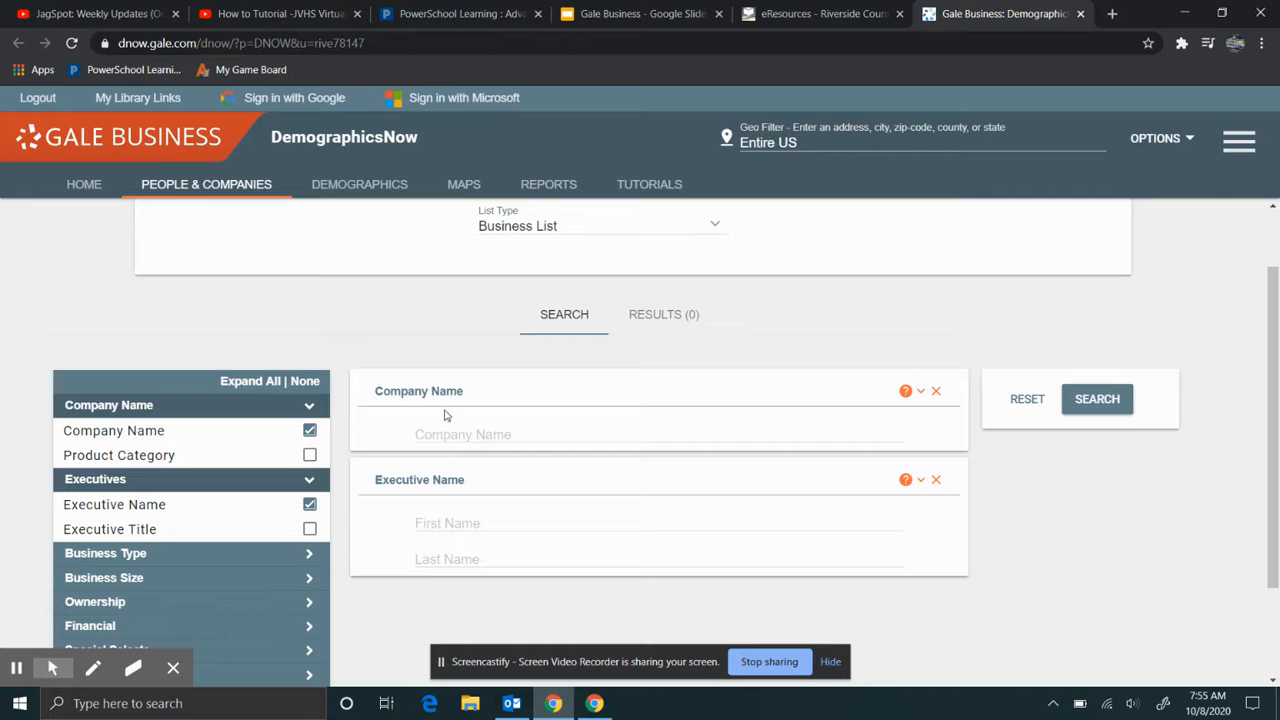
{"action": "scroll", "coordinate": [565, 430], "scroll_direction": "up", "scroll_amount": 1}
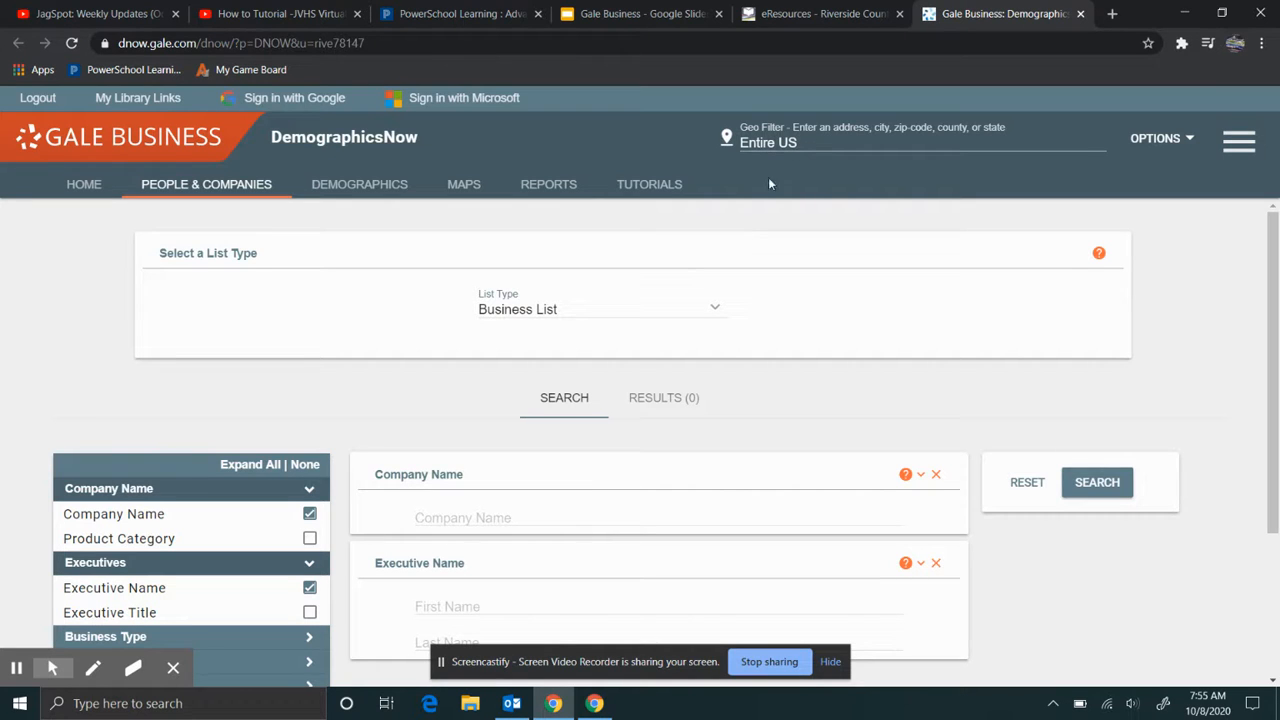
{"action": "left_click", "coordinate": [805, 142]}
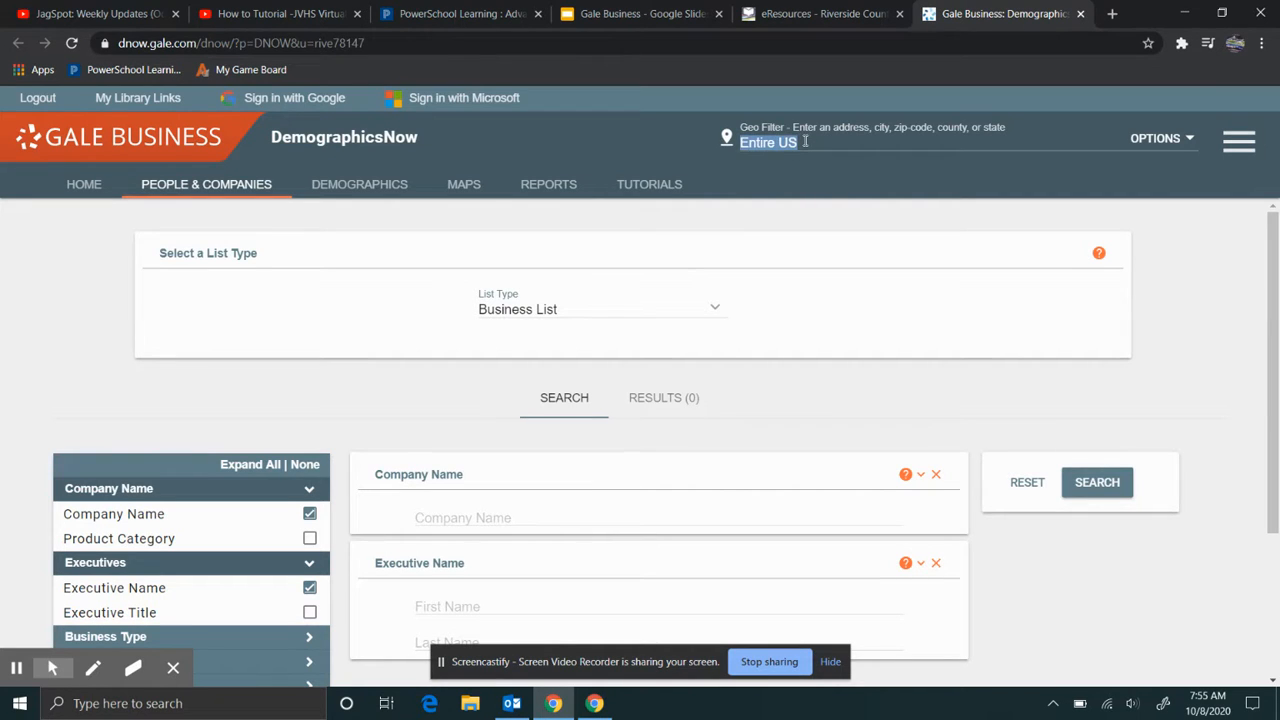
- Set the Geo Filter to Riverside CA (County) and search Company Name 'farmer boys'
{"action": "type", "text": "riverside"}
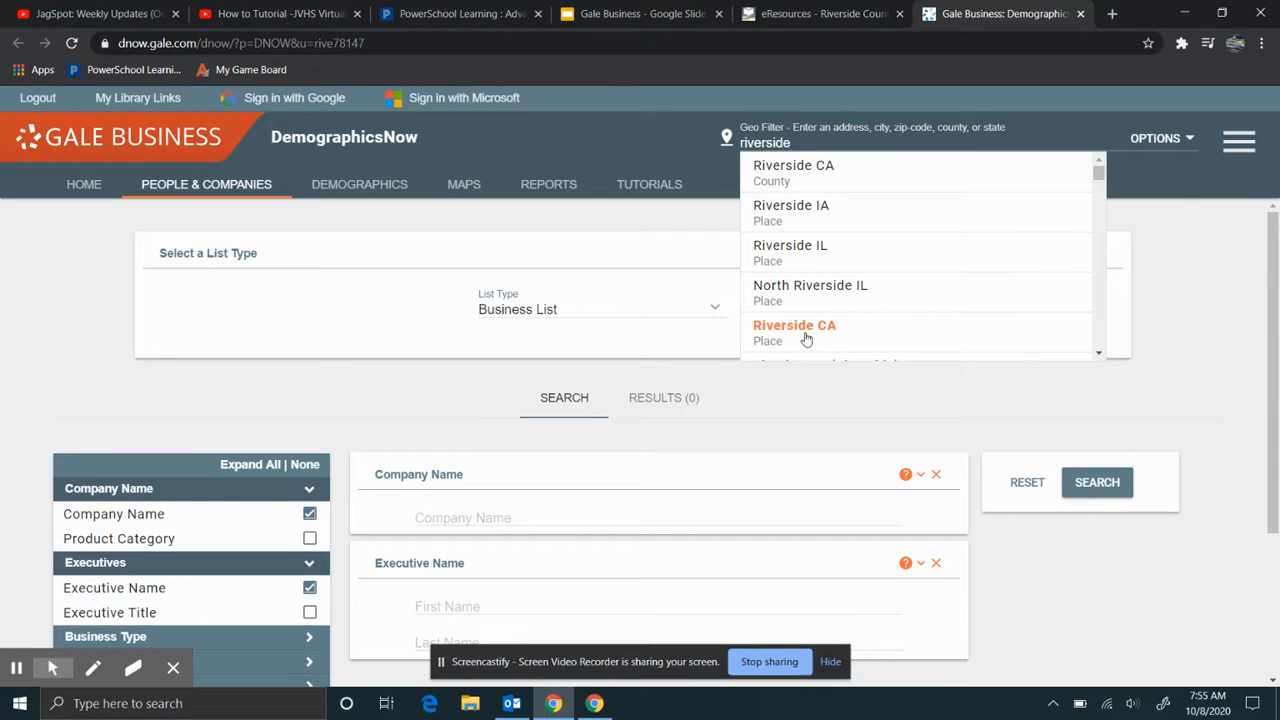
{"action": "left_click", "coordinate": [800, 180]}
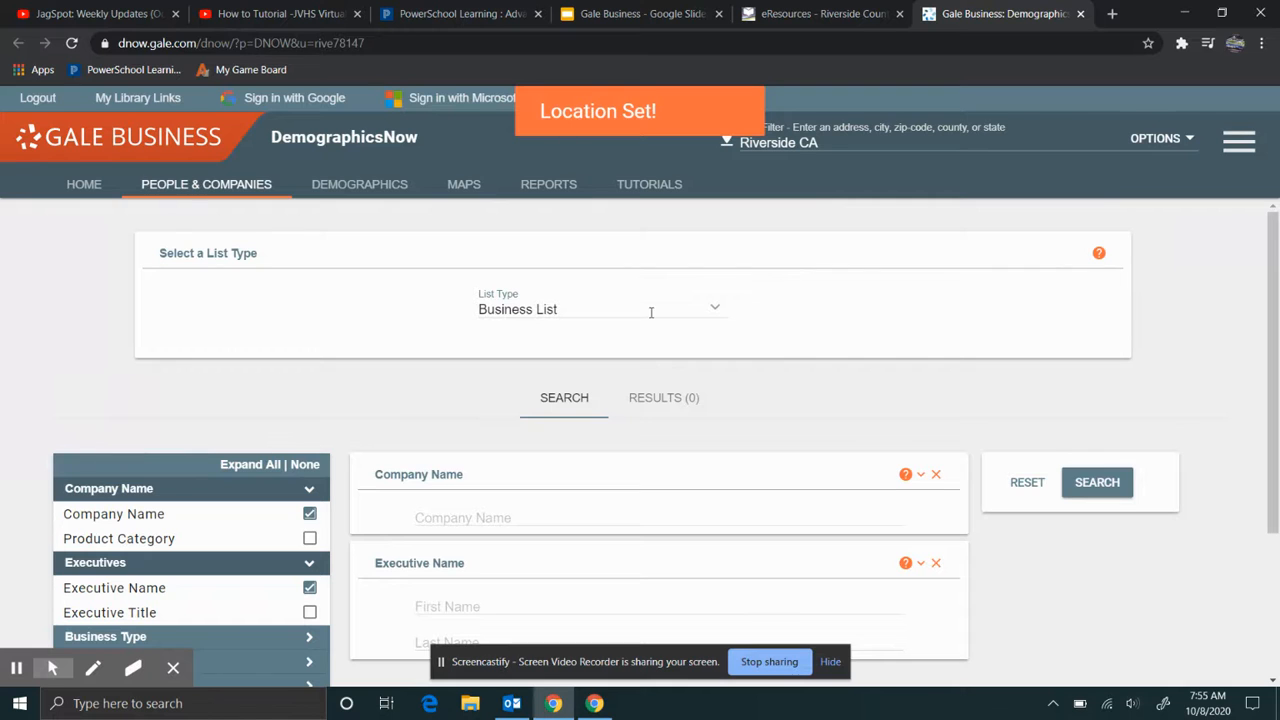
{"action": "scroll", "coordinate": [608, 403], "scroll_direction": "down", "scroll_amount": 2}
{"action": "left_click", "coordinate": [601, 346]}
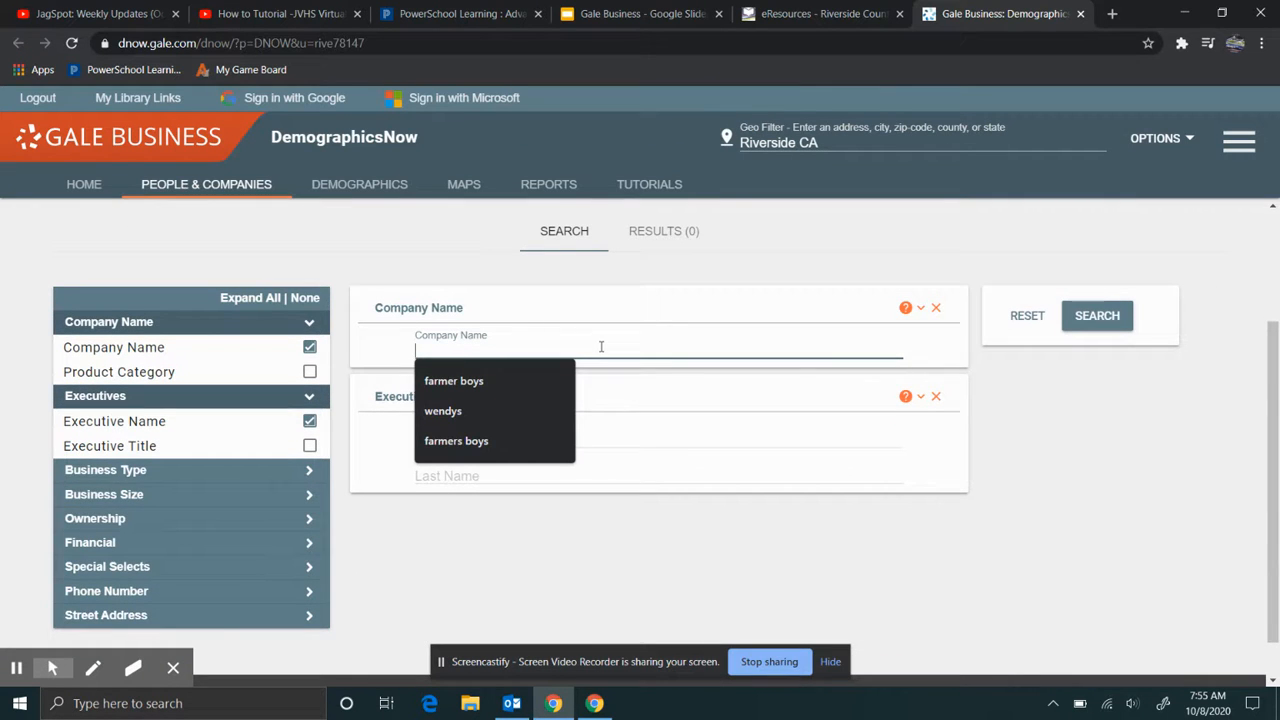
{"action": "type", "text": "ifa"}
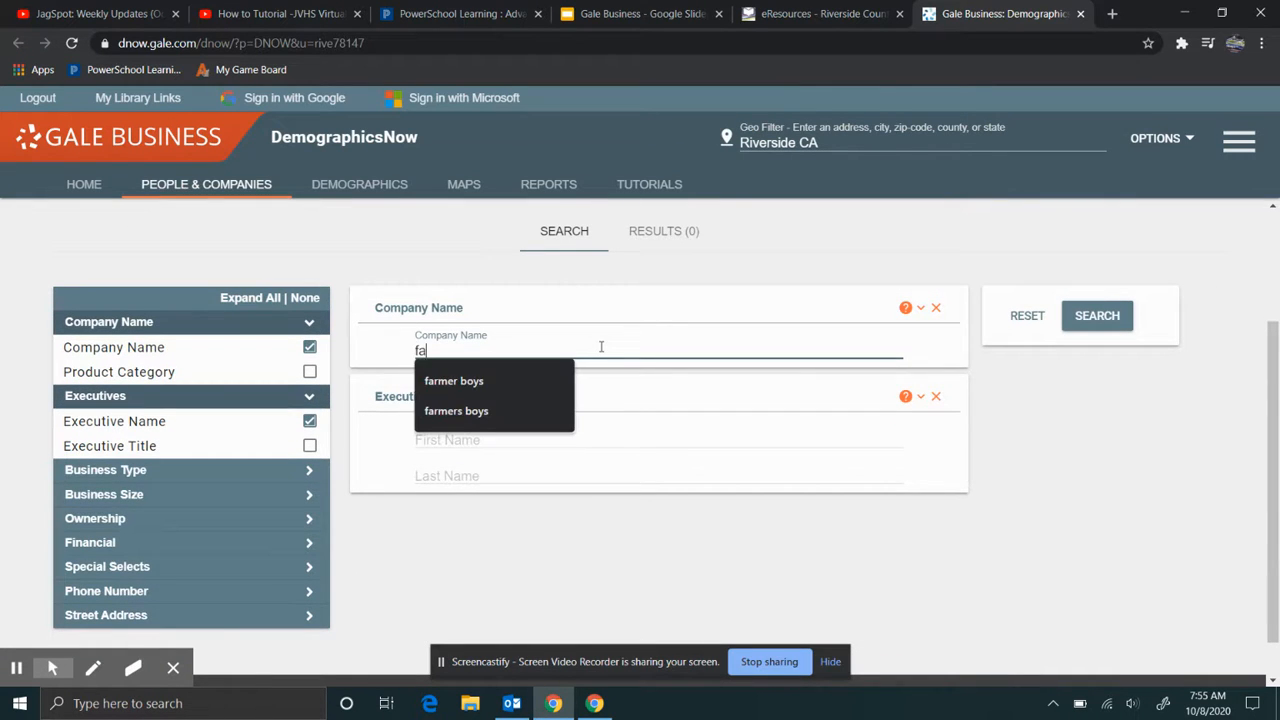
{"action": "type", "text": "rmer boys"}
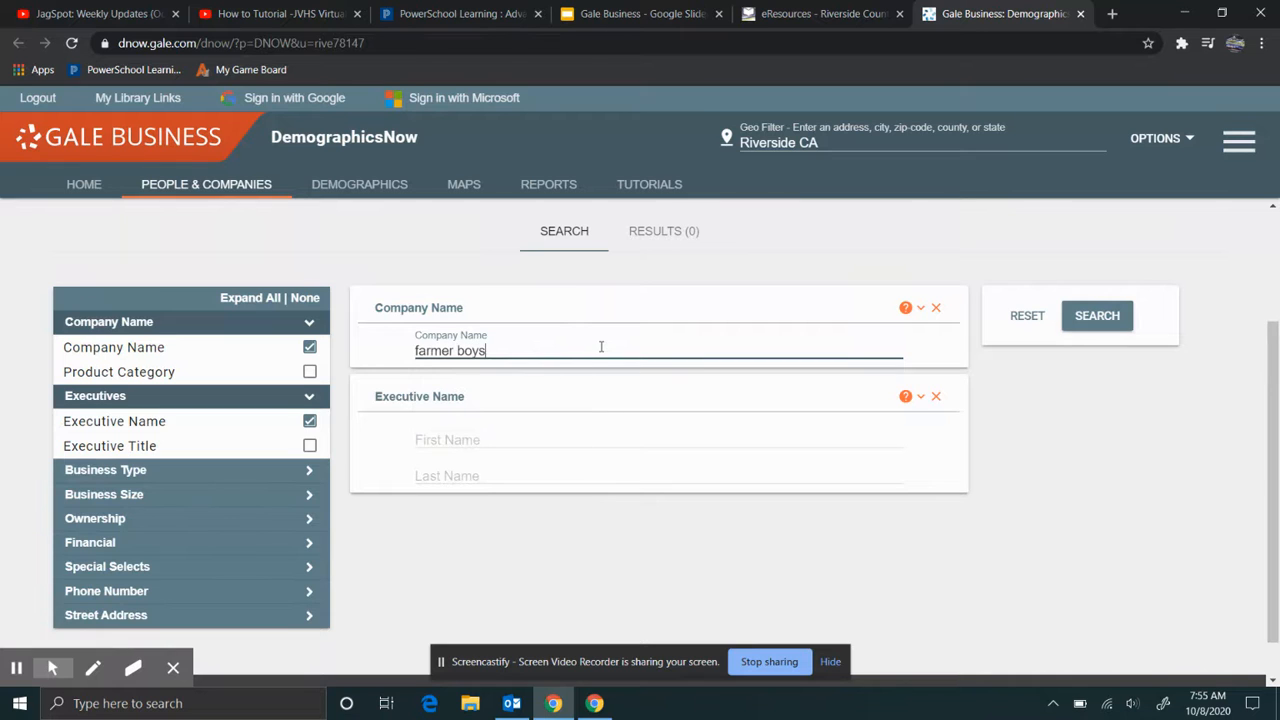
{"action": "scroll", "coordinate": [601, 346], "scroll_direction": "up", "scroll_amount": 2}
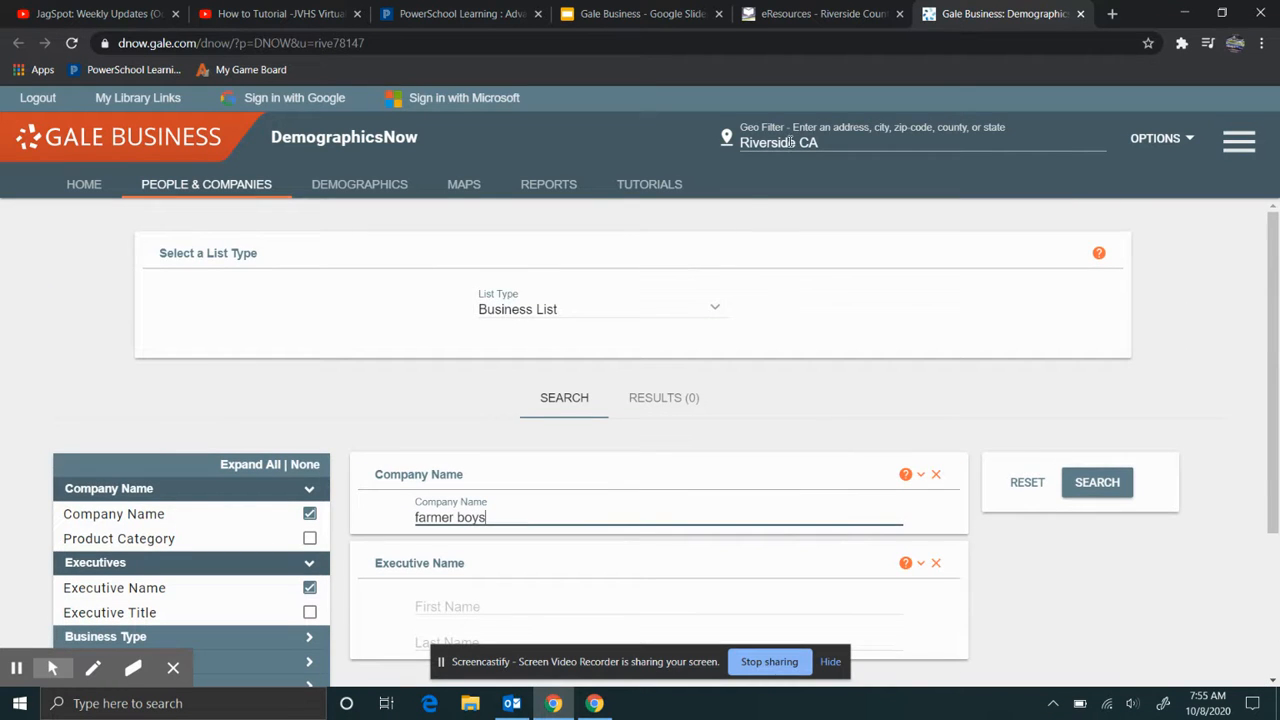
{"action": "scroll", "coordinate": [461, 516], "scroll_direction": "down", "scroll_amount": 1}
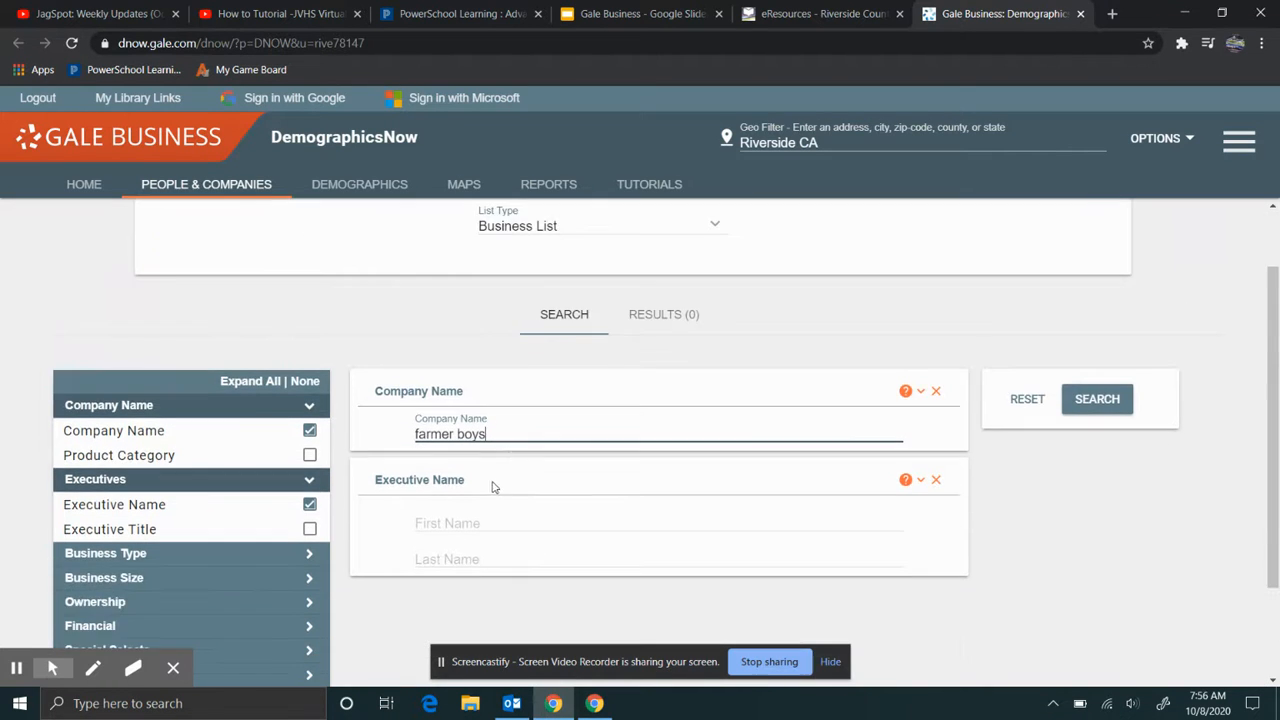
{"action": "left_click", "coordinate": [1089, 407]}
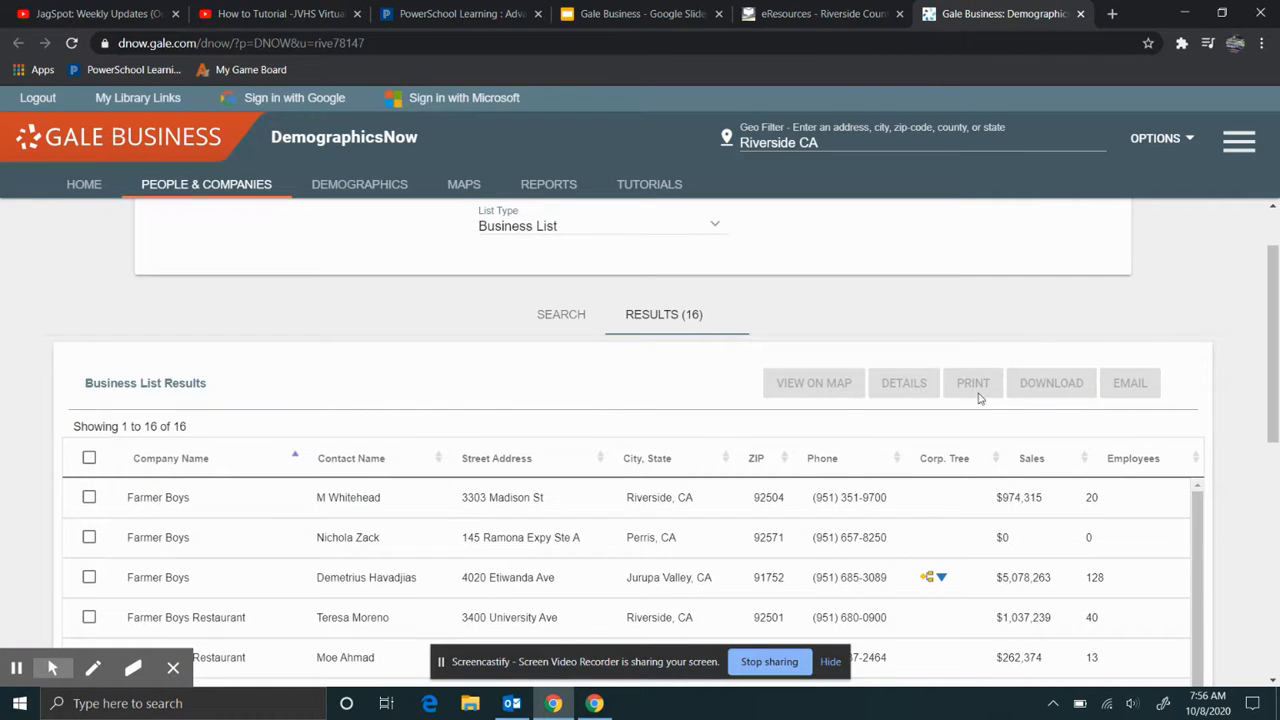
- Scroll through the 16 Farmer Boys results, reviewing their addresses, Sales and Employees figures
{"action": "scroll", "coordinate": [338, 333], "scroll_direction": "down", "scroll_amount": 1}
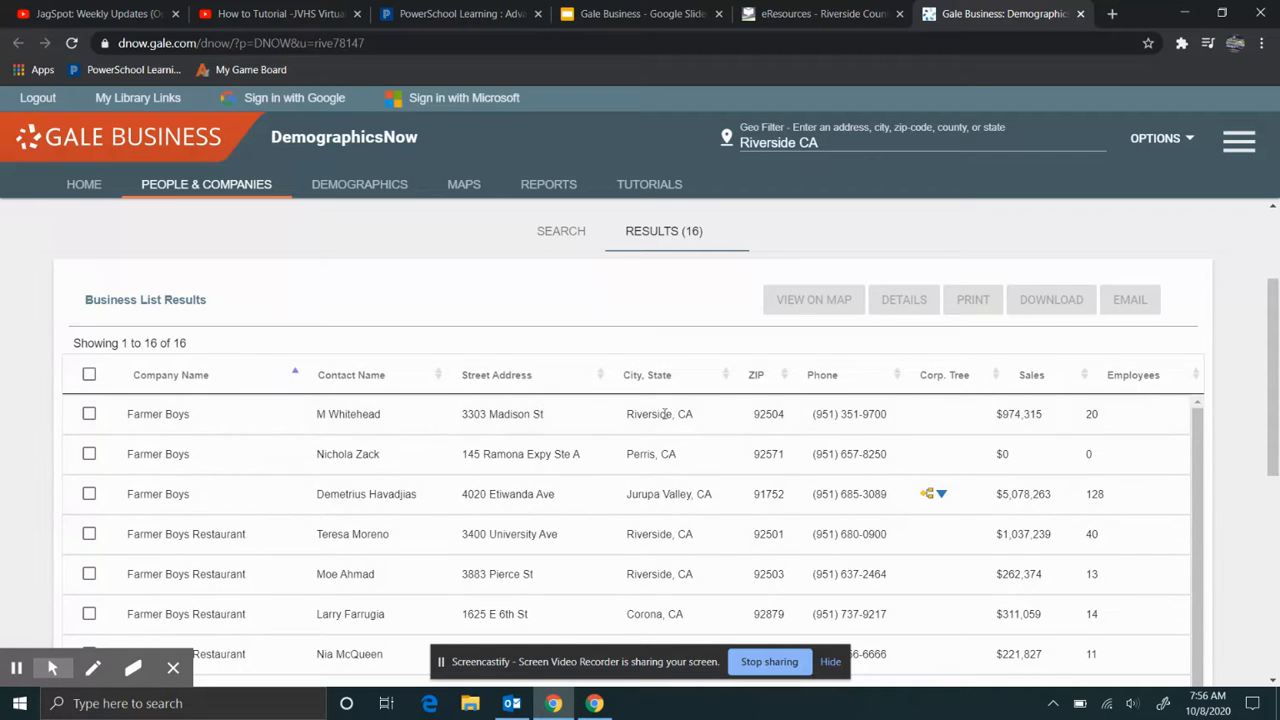
{"action": "scroll", "coordinate": [686, 525], "scroll_direction": "down", "scroll_amount": 1}
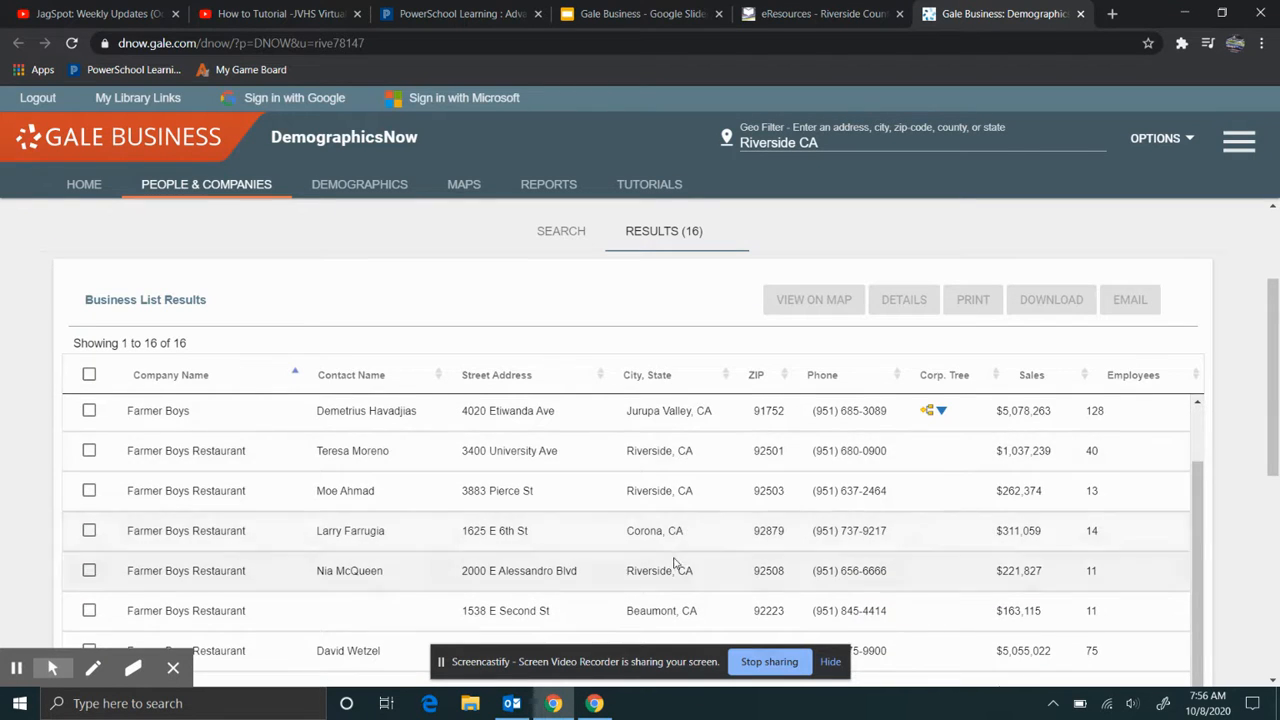
{"action": "scroll", "coordinate": [687, 568], "scroll_direction": "down", "scroll_amount": 1}
{"action": "scroll", "coordinate": [1049, 491], "scroll_direction": "up", "scroll_amount": 1}
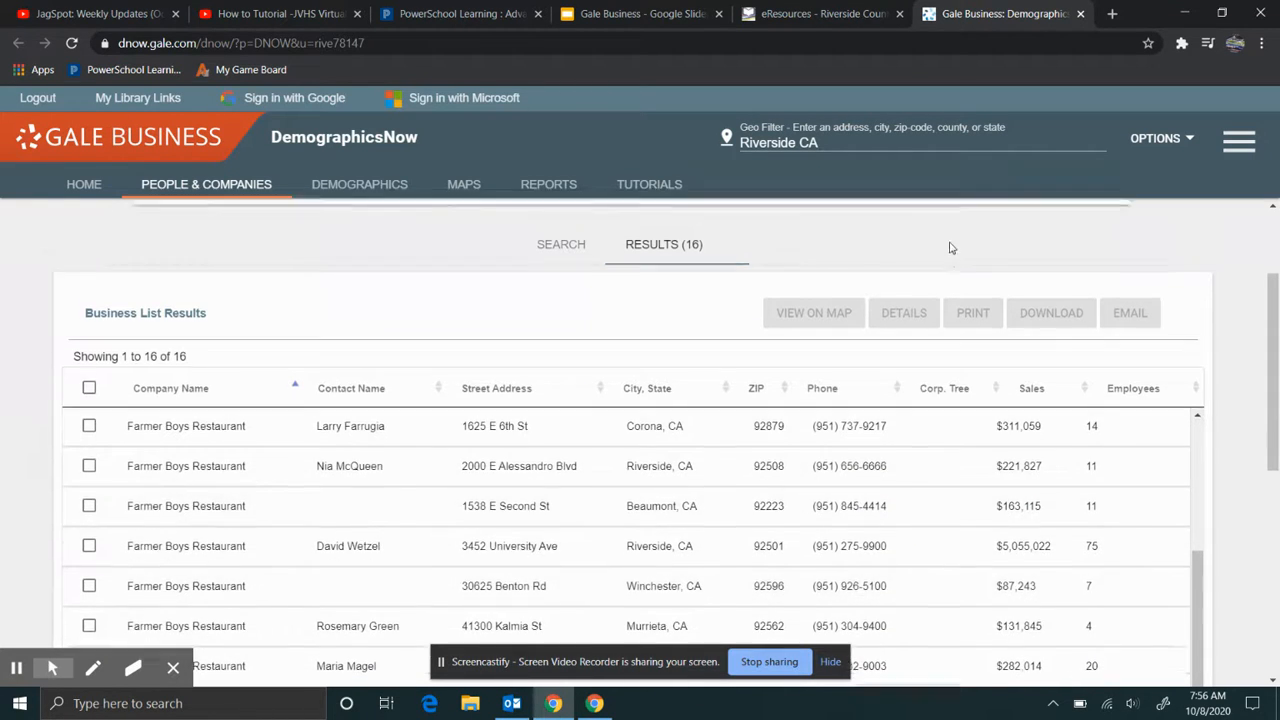
{"action": "scroll", "coordinate": [644, 360], "scroll_direction": "down", "scroll_amount": 3}
{"action": "scroll", "coordinate": [990, 460], "scroll_direction": "up", "scroll_amount": 2}
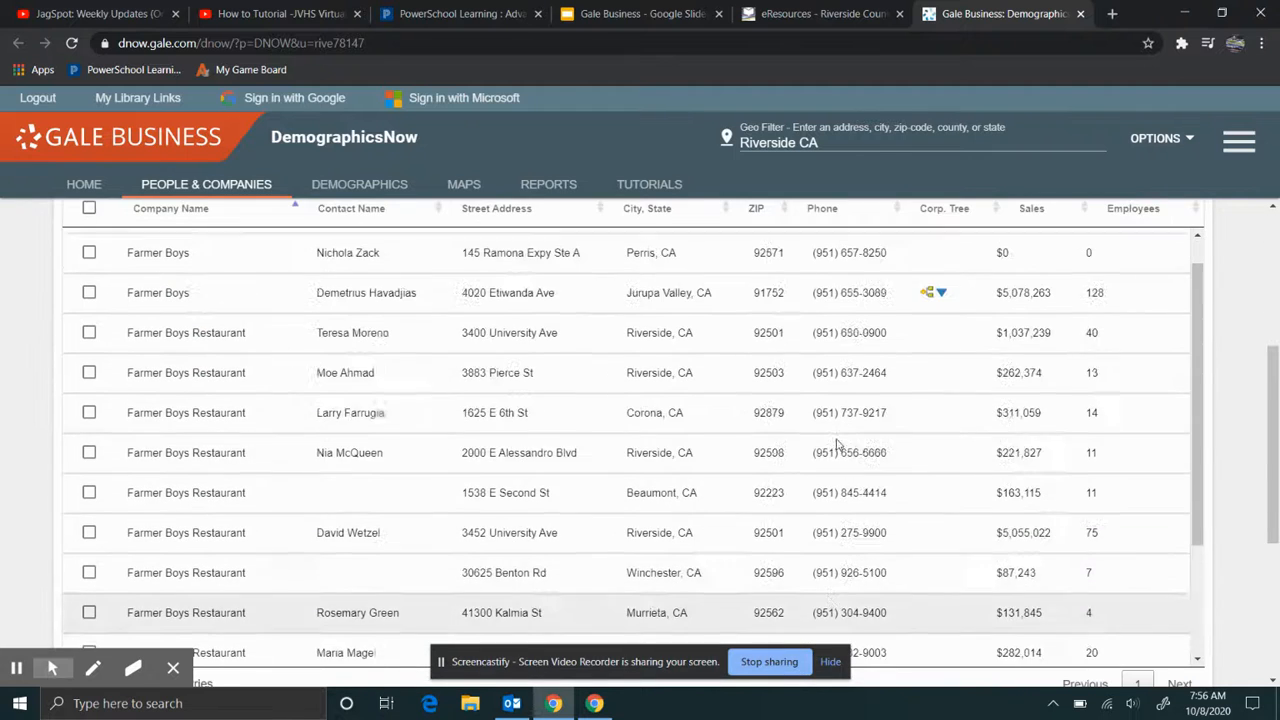
{"action": "scroll", "coordinate": [1009, 342], "scroll_direction": "up", "scroll_amount": 1}
{"action": "scroll", "coordinate": [1030, 400], "scroll_direction": "up", "scroll_amount": 2}
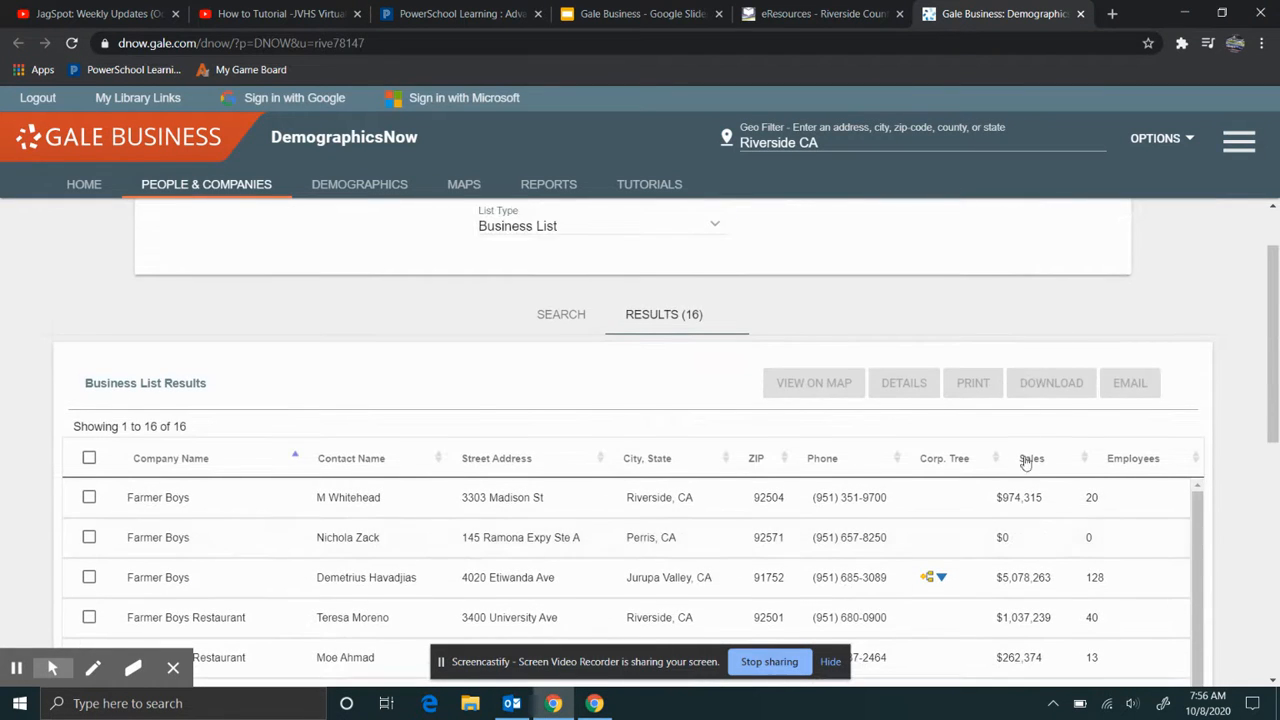
{"action": "scroll", "coordinate": [980, 445], "scroll_direction": "down", "scroll_amount": 2}
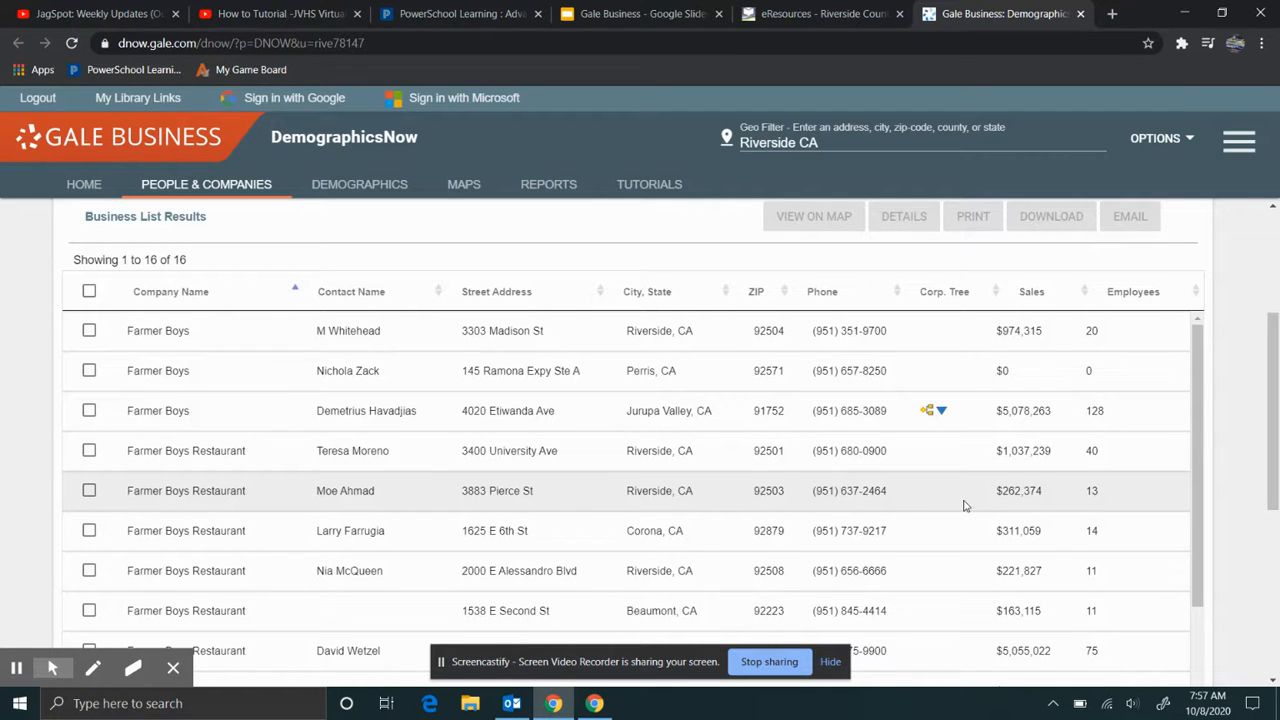
{"action": "scroll", "coordinate": [965, 506], "scroll_direction": "down", "scroll_amount": 2}
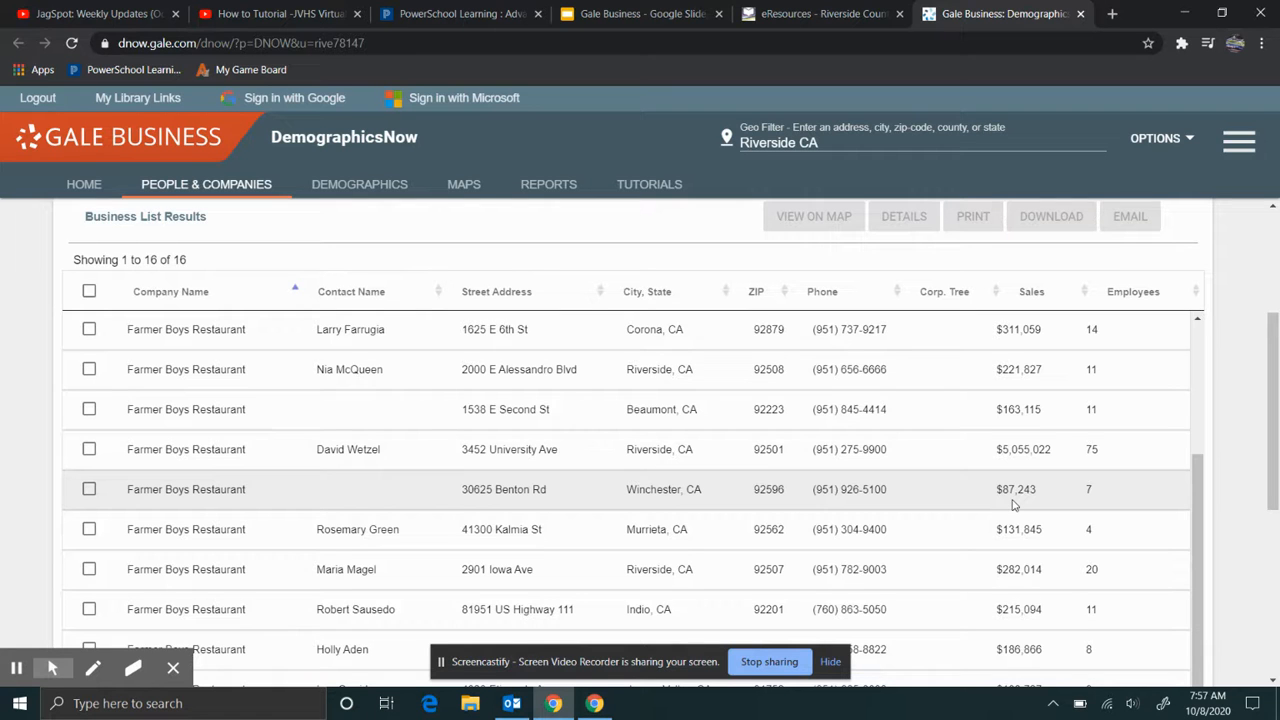
{"action": "scroll", "coordinate": [1013, 505], "scroll_direction": "up", "scroll_amount": 5}
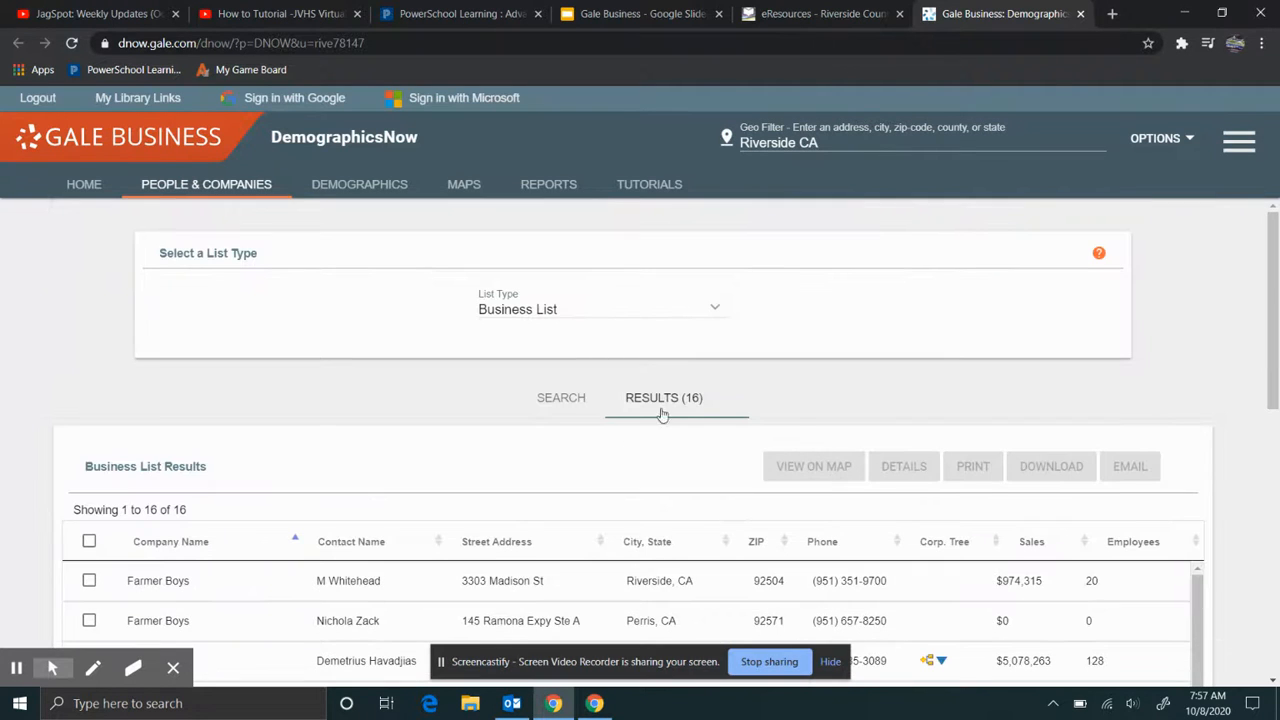
{"action": "scroll", "coordinate": [90, 388], "scroll_direction": "down", "scroll_amount": 1}
{"action": "scroll", "coordinate": [88, 388], "scroll_direction": "down", "scroll_amount": 1}
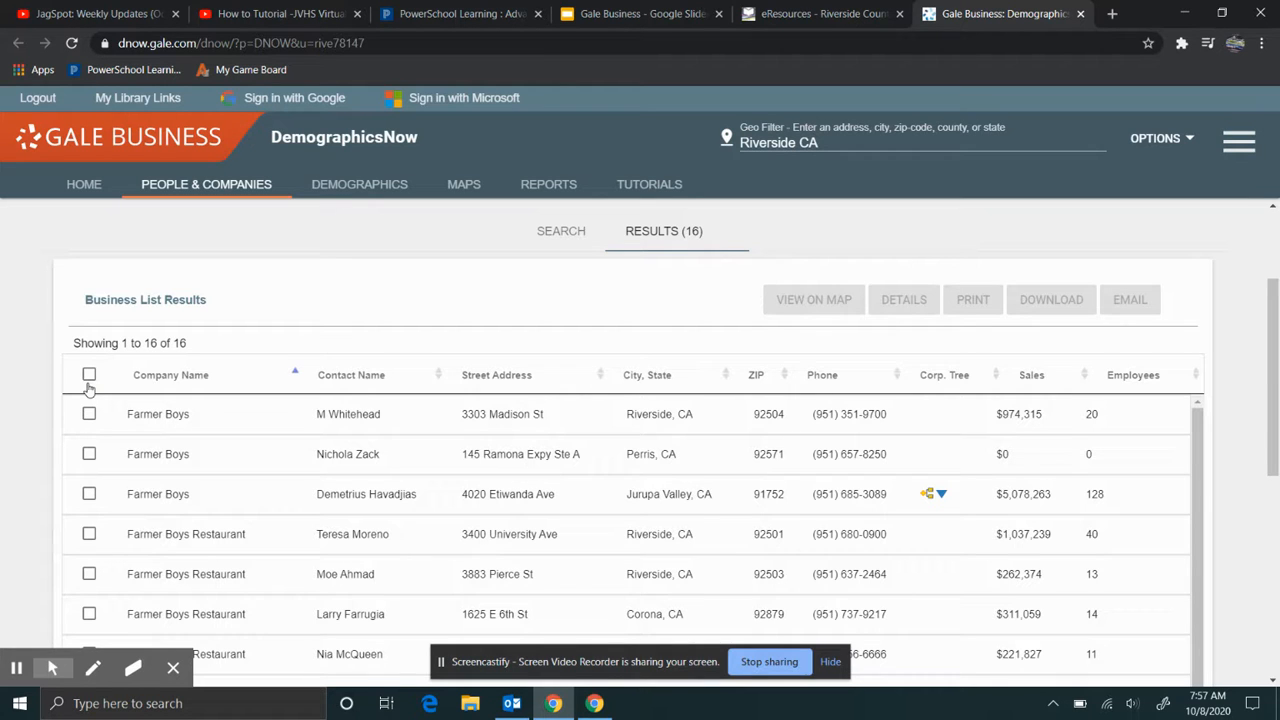
{"action": "scroll", "coordinate": [63, 366], "scroll_direction": "down", "scroll_amount": 1}
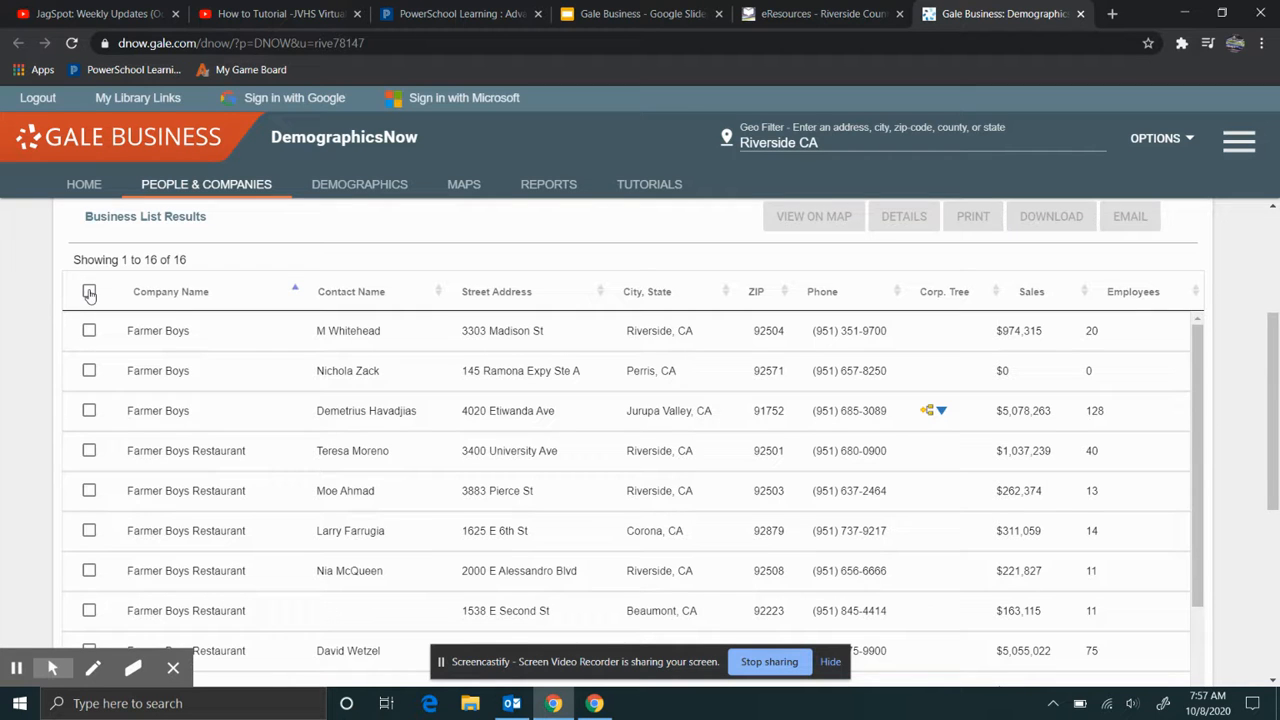
{"action": "left_click", "coordinate": [89, 330]}
{"action": "left_click", "coordinate": [89, 370]}
{"action": "left_click", "coordinate": [89, 330]}
{"action": "left_click", "coordinate": [89, 370]}
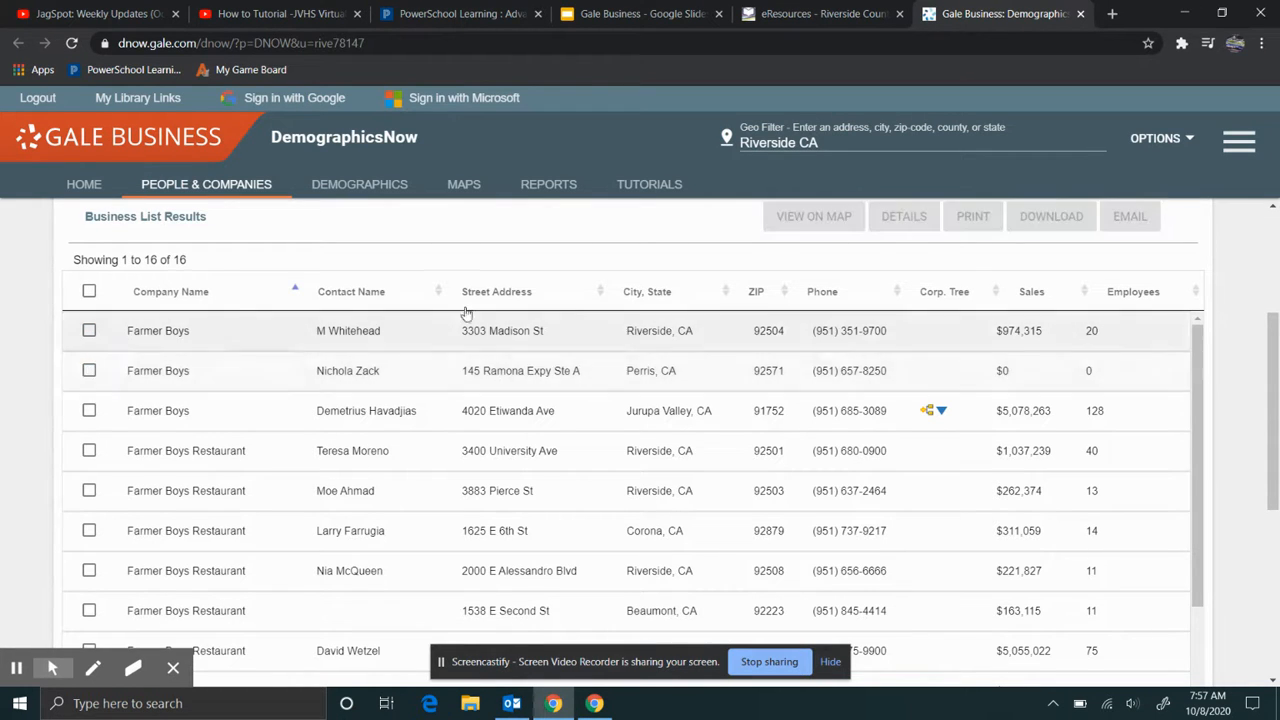
{"action": "left_click", "coordinate": [88, 290]}
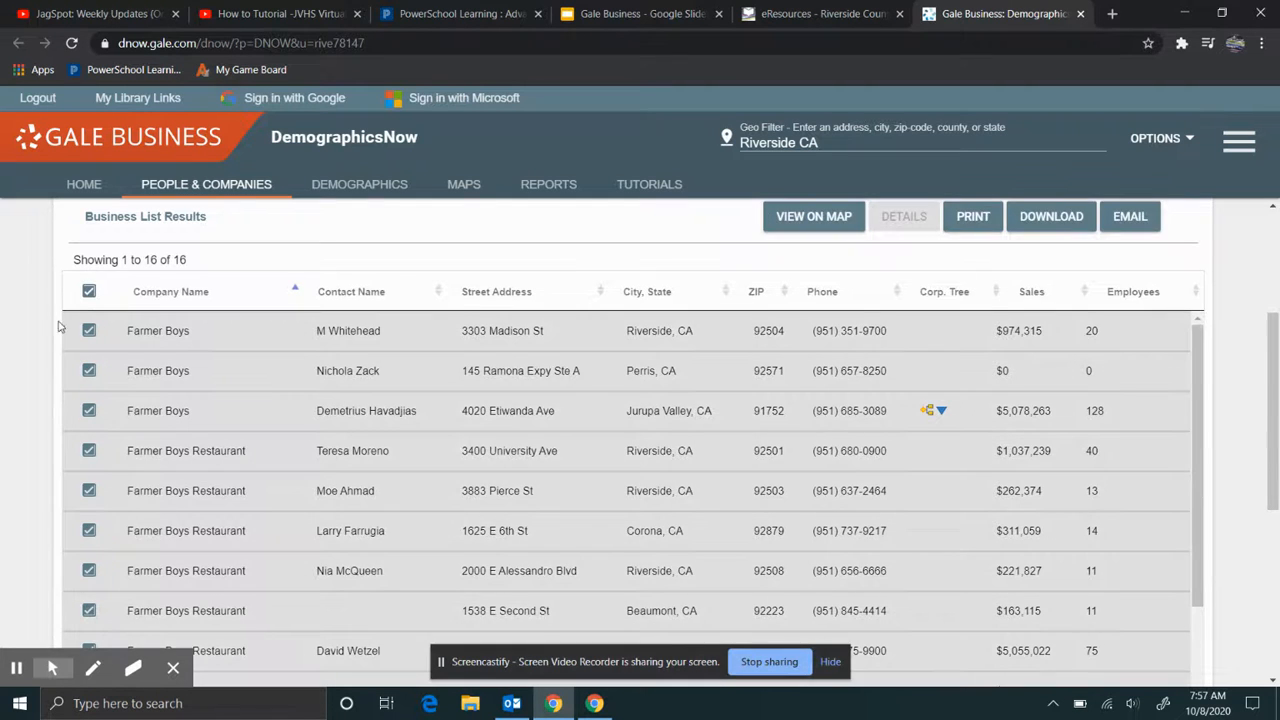
{"action": "scroll", "coordinate": [150, 360], "scroll_direction": "down", "scroll_amount": 7}
{"action": "scroll", "coordinate": [211, 502], "scroll_direction": "up", "scroll_amount": 2}
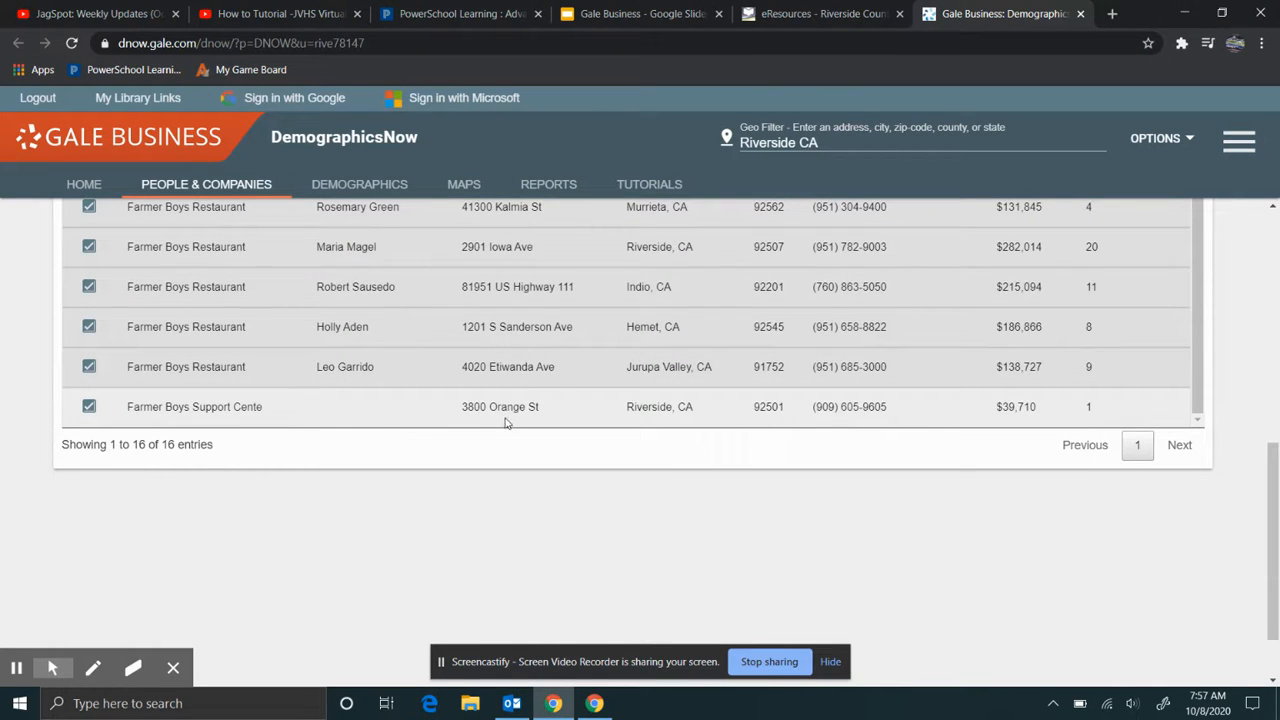
{"action": "left_click", "coordinate": [90, 408]}
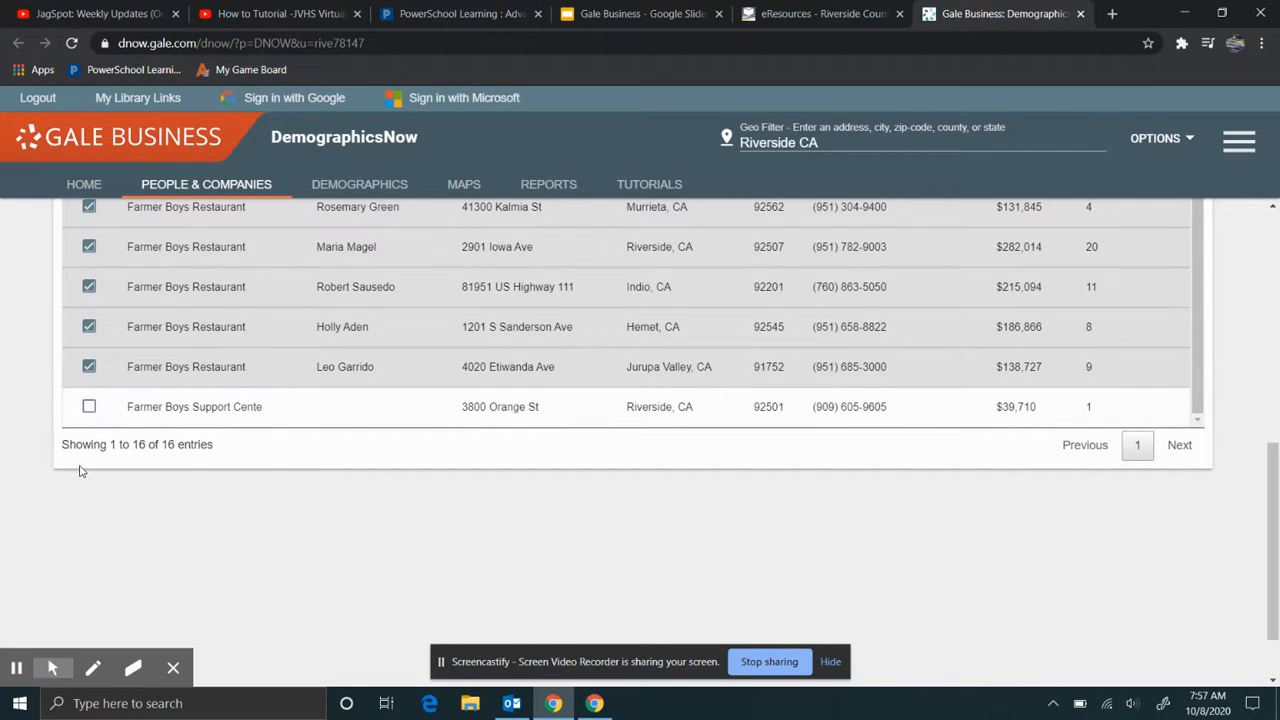
{"action": "scroll", "coordinate": [268, 426], "scroll_direction": "up", "scroll_amount": 4}
{"action": "scroll", "coordinate": [266, 418], "scroll_direction": "up", "scroll_amount": 1}
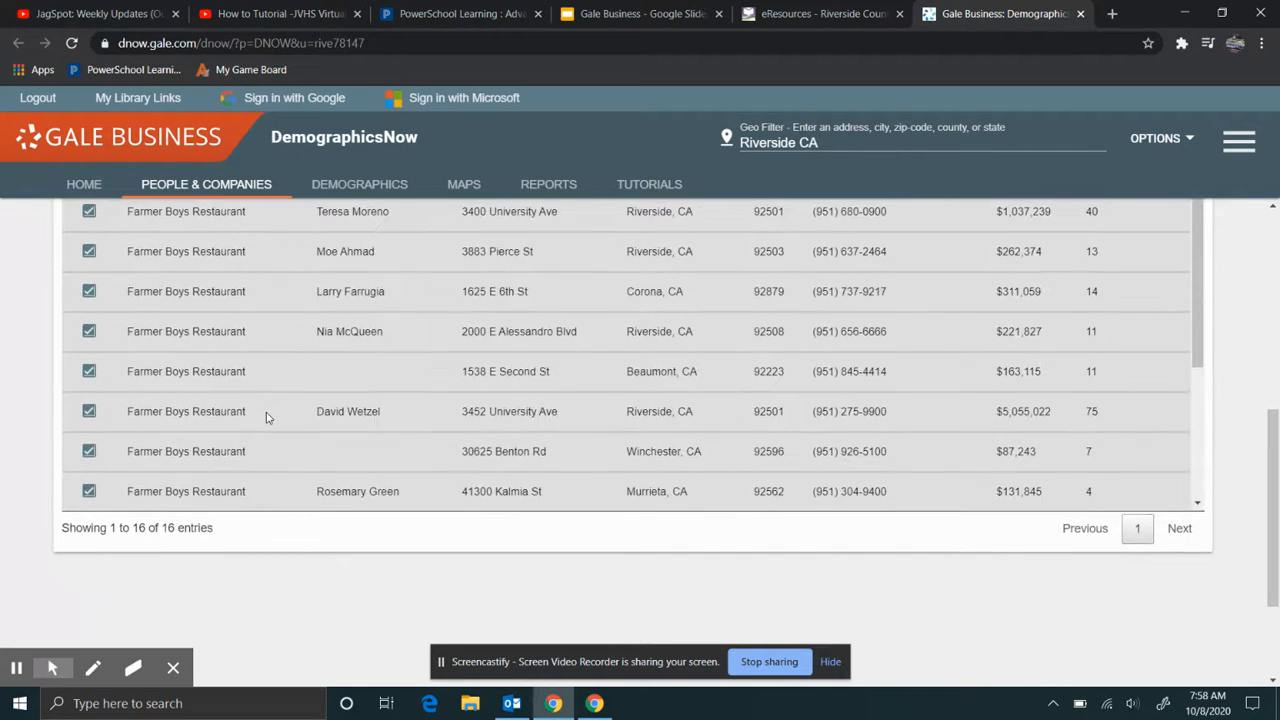
{"action": "scroll", "coordinate": [266, 418], "scroll_direction": "up", "scroll_amount": 3}
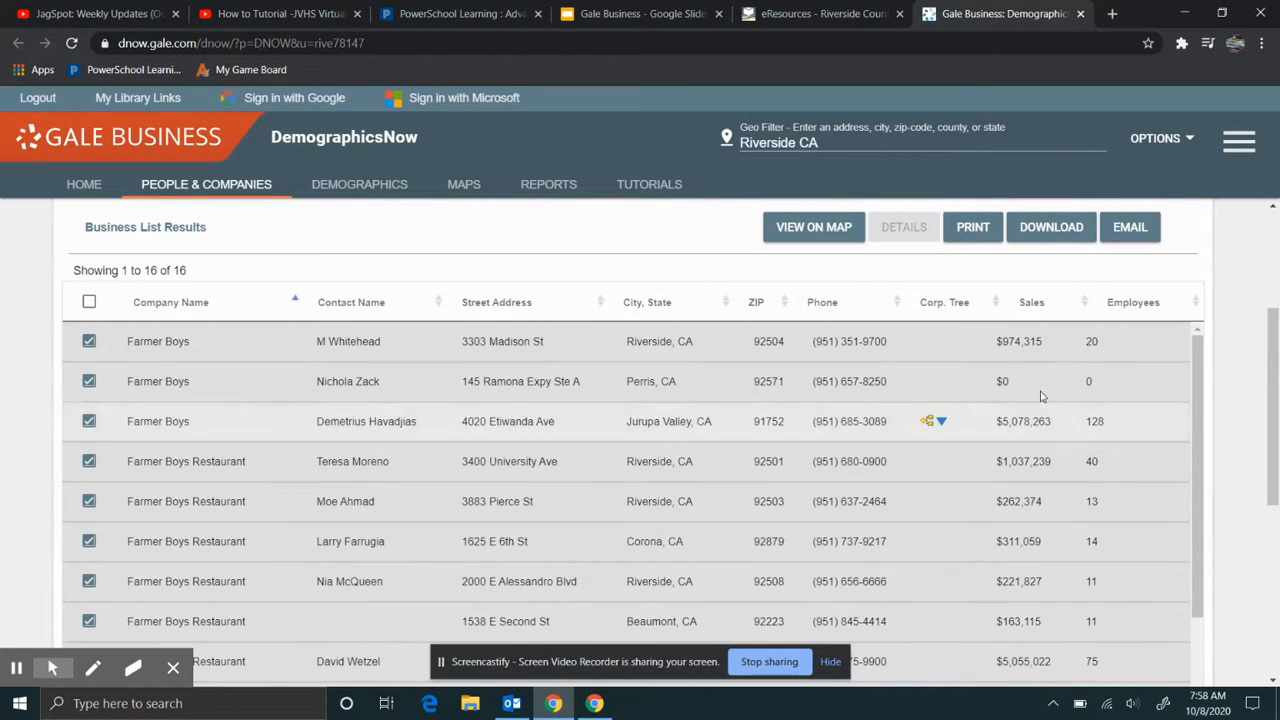
- Download the Business List as a CSV and open Business List (3).csv
{"action": "left_click", "coordinate": [1045, 240]}
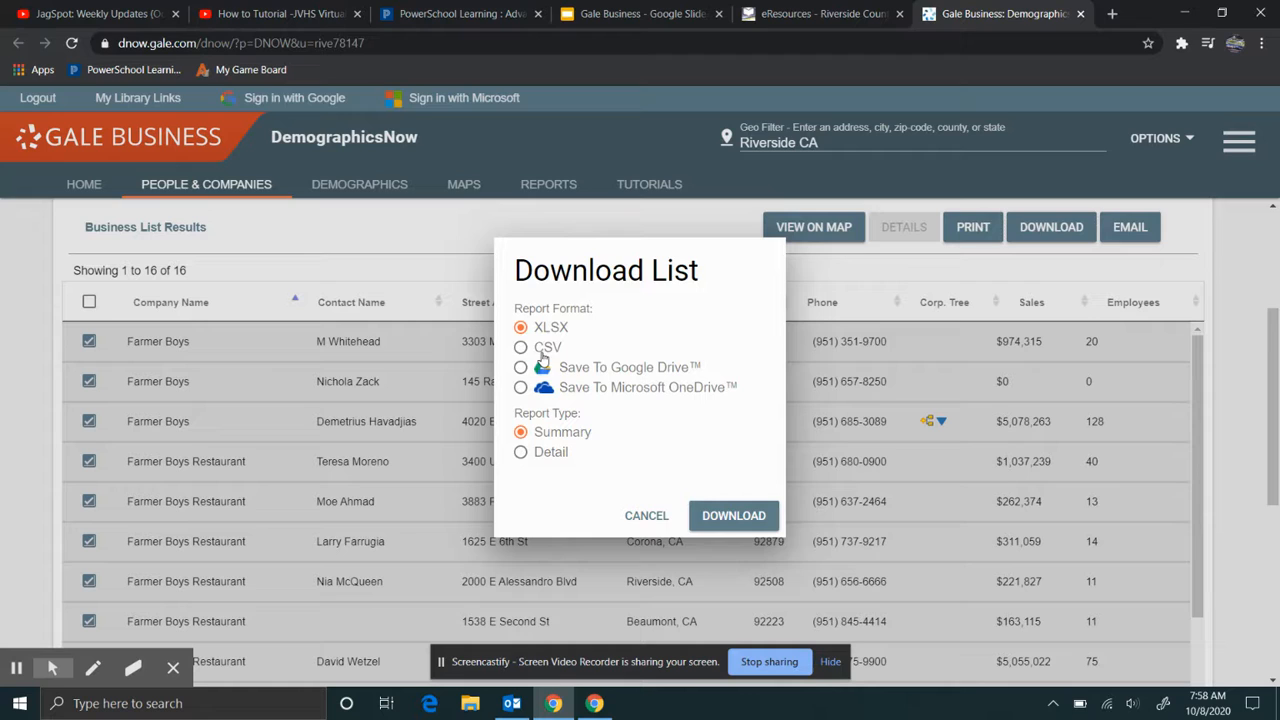
{"action": "left_click", "coordinate": [523, 349]}
{"action": "left_click", "coordinate": [727, 515]}
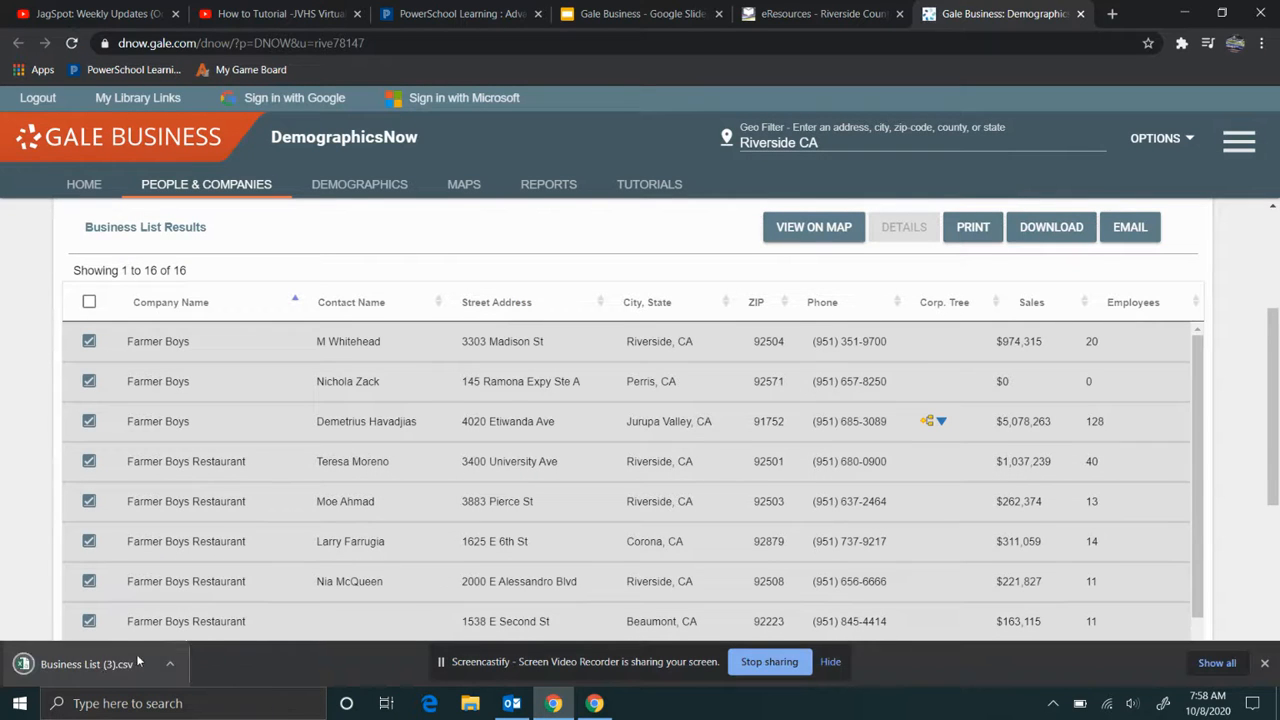
{"action": "left_click", "coordinate": [87, 668]}
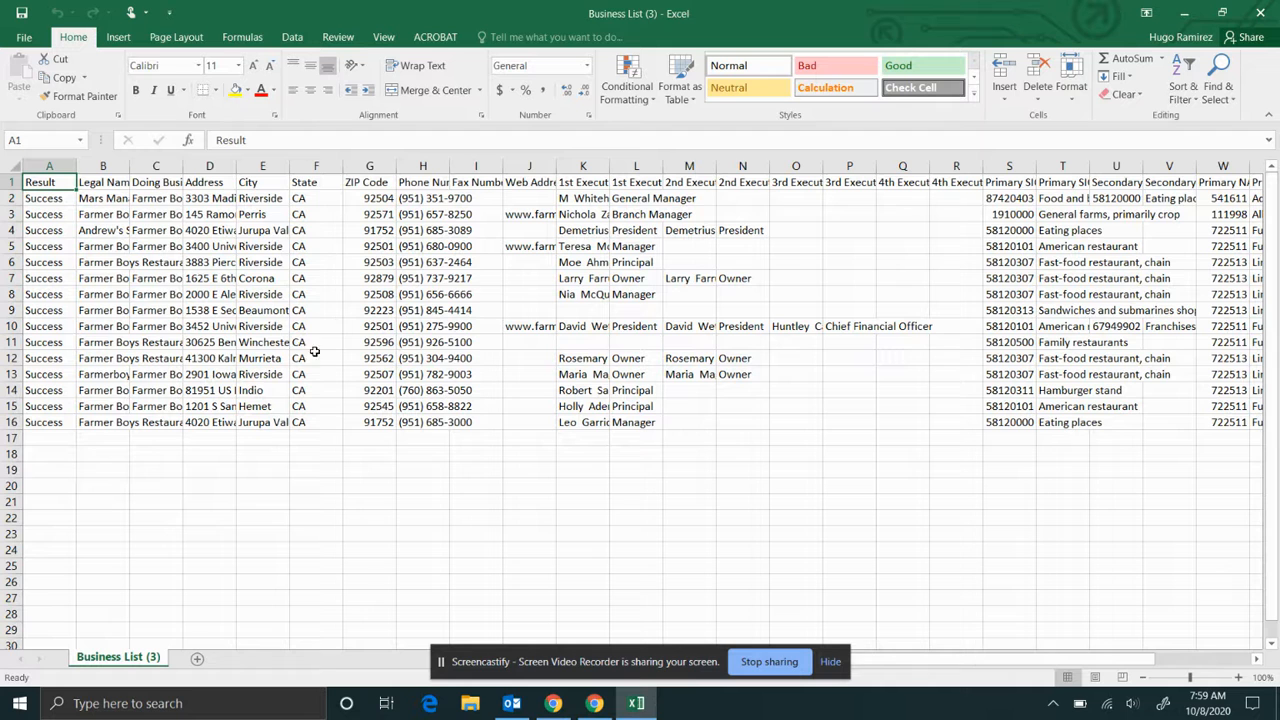
- In Excel, widen the Sales column and delete the unneeded columns M through Y
{"action": "left_click_drag", "start_coordinate": [1028, 660], "coordinate": [1110, 660]}
{"action": "left_click_drag", "start_coordinate": [1196, 166], "coordinate": [1237, 166]}
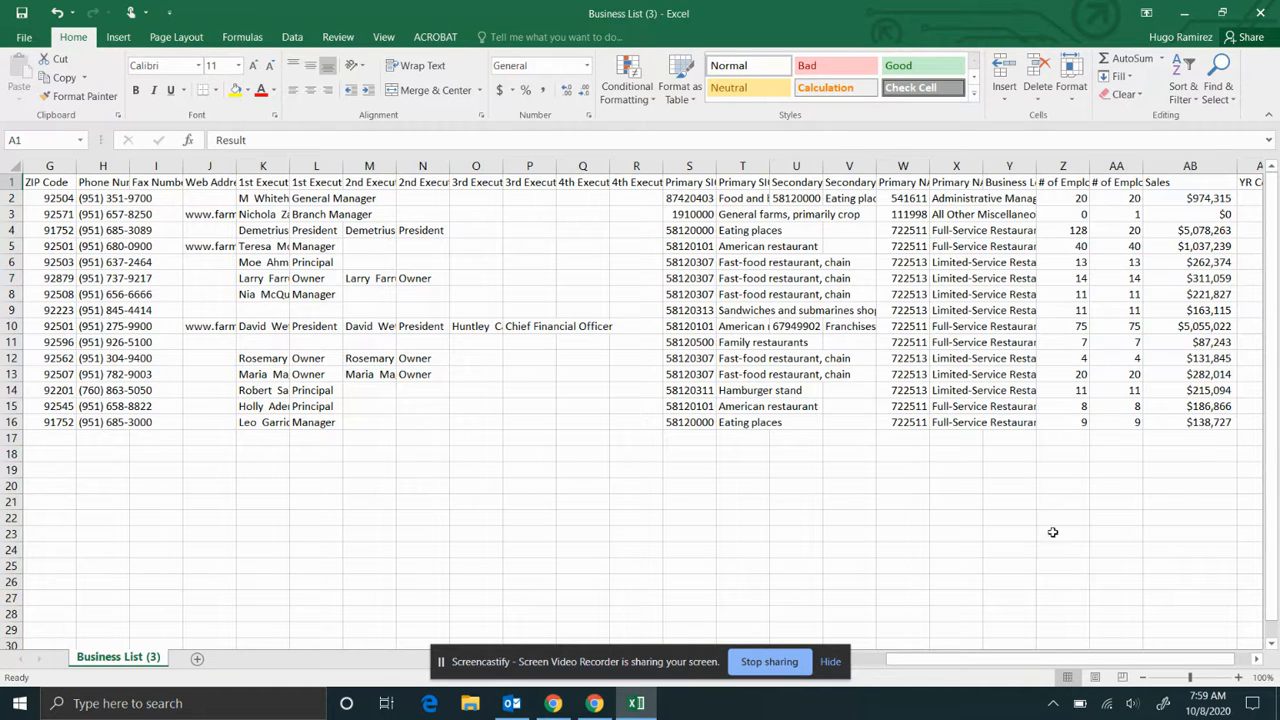
{"action": "left_click_drag", "start_coordinate": [992, 162], "coordinate": [393, 201]}
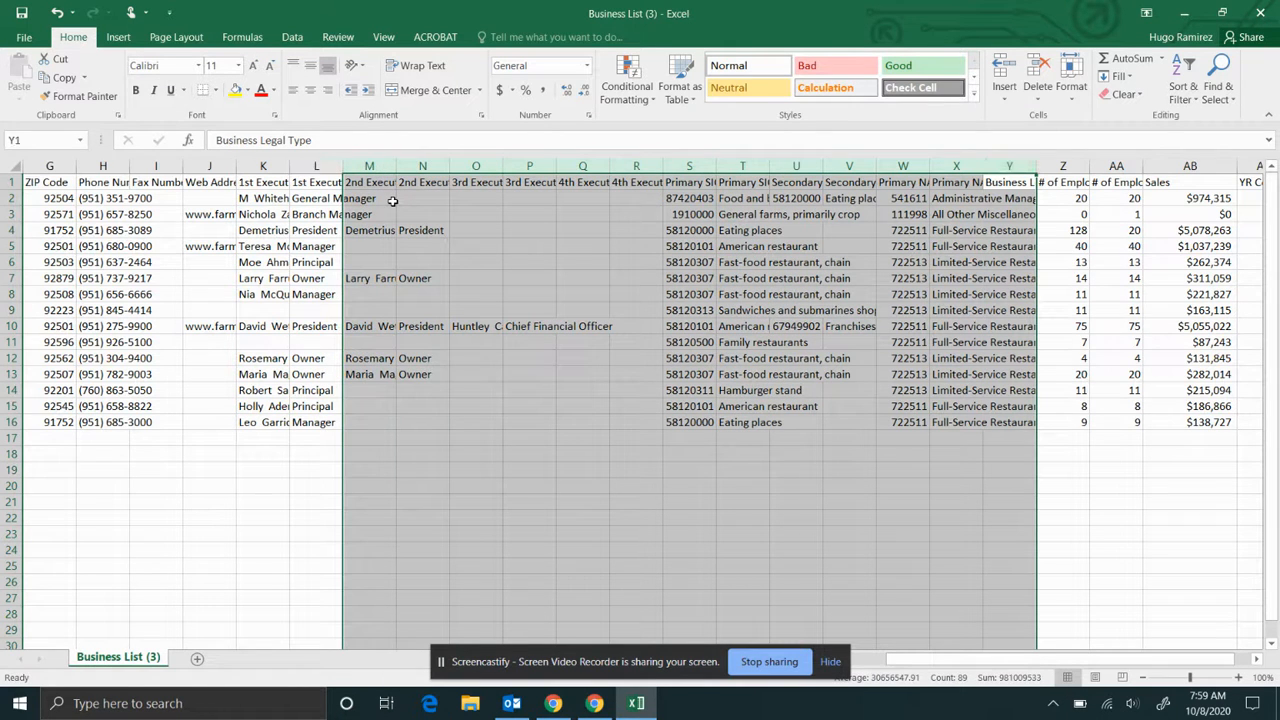
{"action": "right_click", "coordinate": [501, 165]}
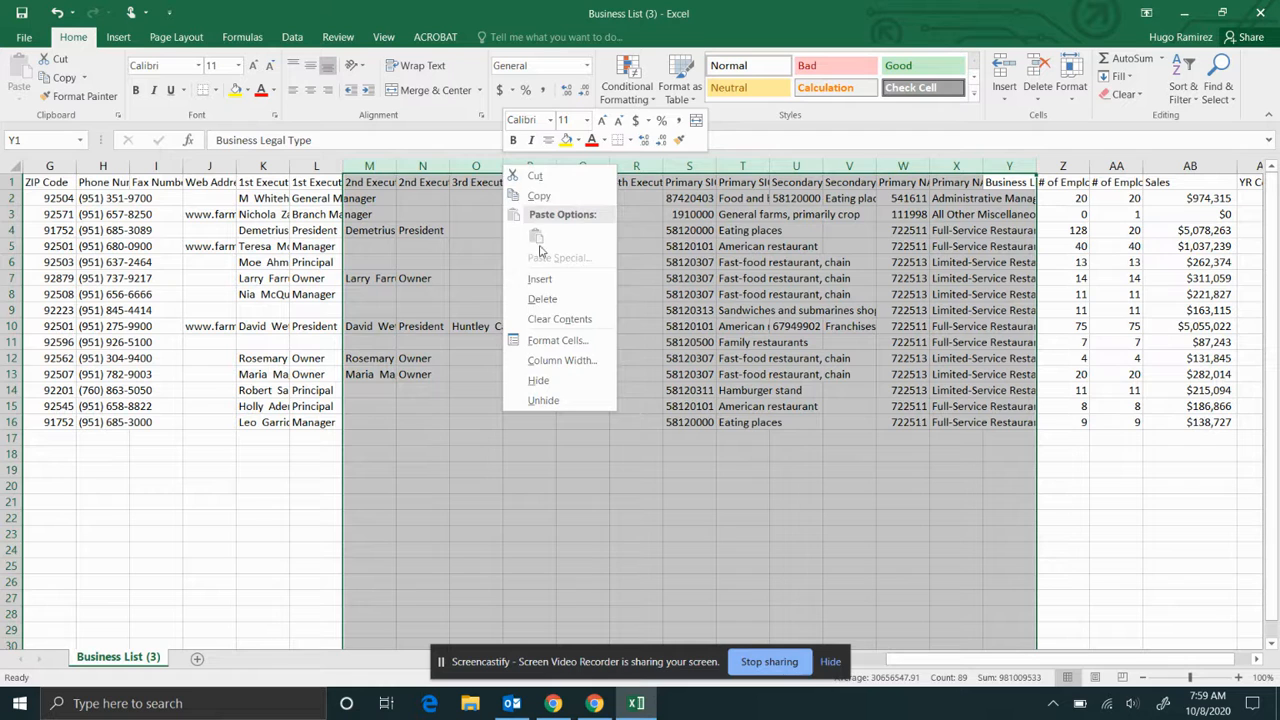
{"action": "left_click", "coordinate": [545, 295]}
{"action": "left_click", "coordinate": [727, 390]}
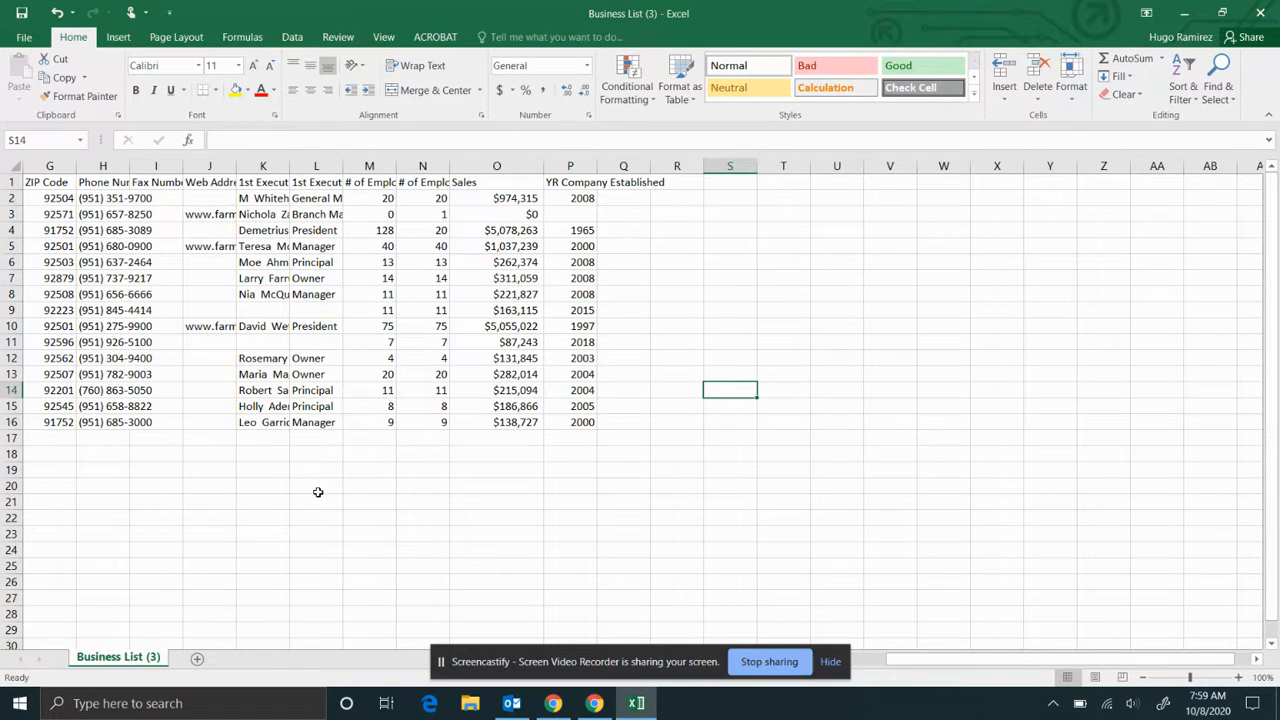
- Save the sheet as CSV 'Business List (3)- farmer boys' in Downloads, then minimise Excel
{"action": "left_click", "coordinate": [28, 38]}
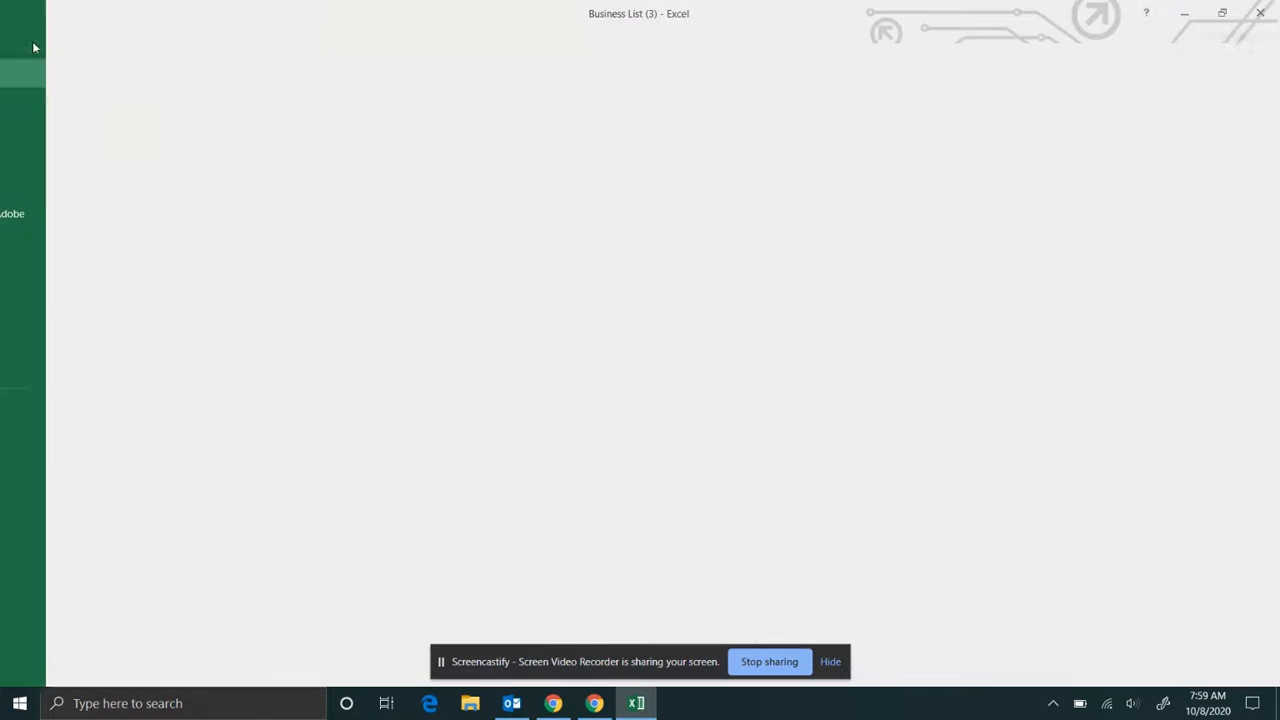
{"action": "left_click", "coordinate": [42, 185]}
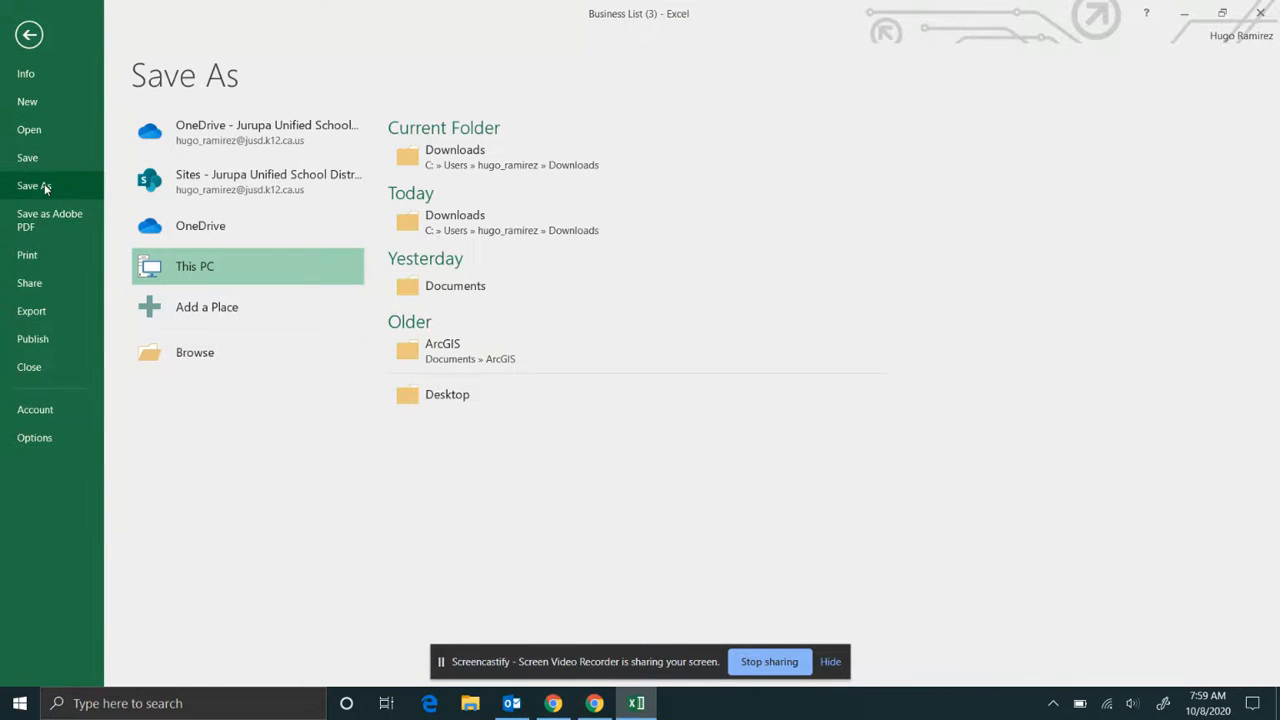
{"action": "left_click", "coordinate": [196, 353]}
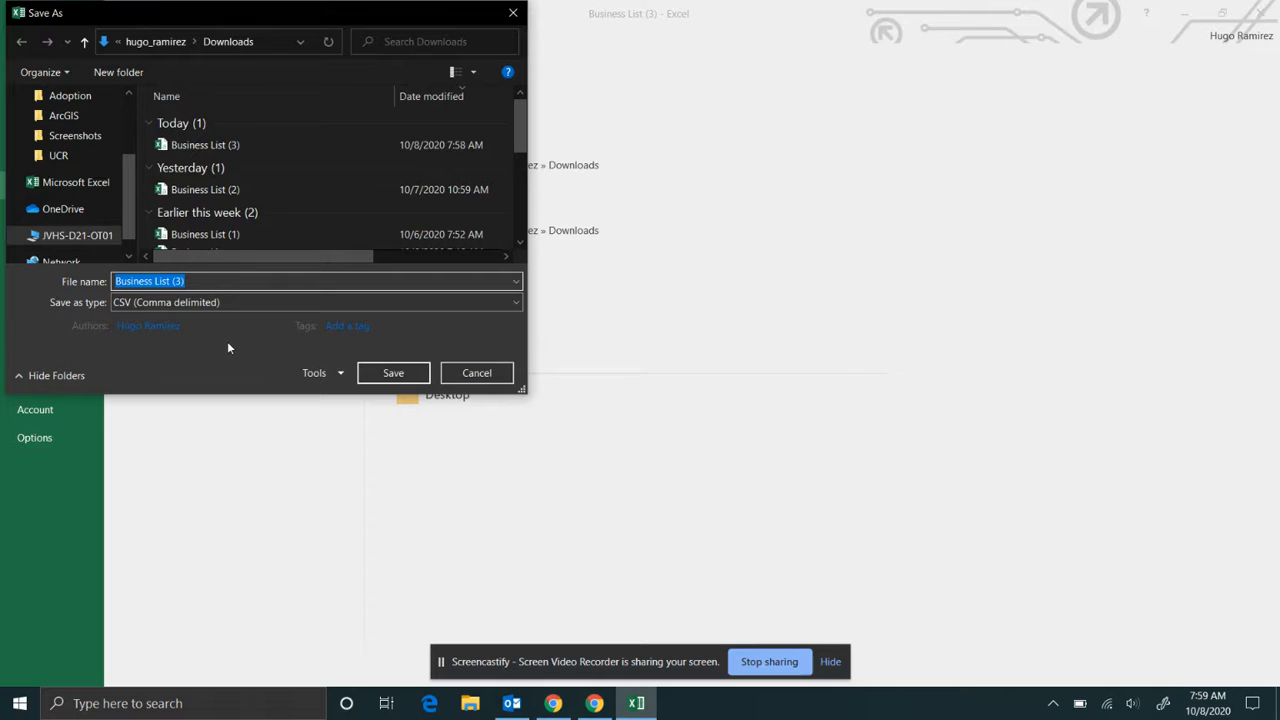
{"action": "left_click", "coordinate": [195, 281]}
{"action": "type", "text": "- farmer boys"}
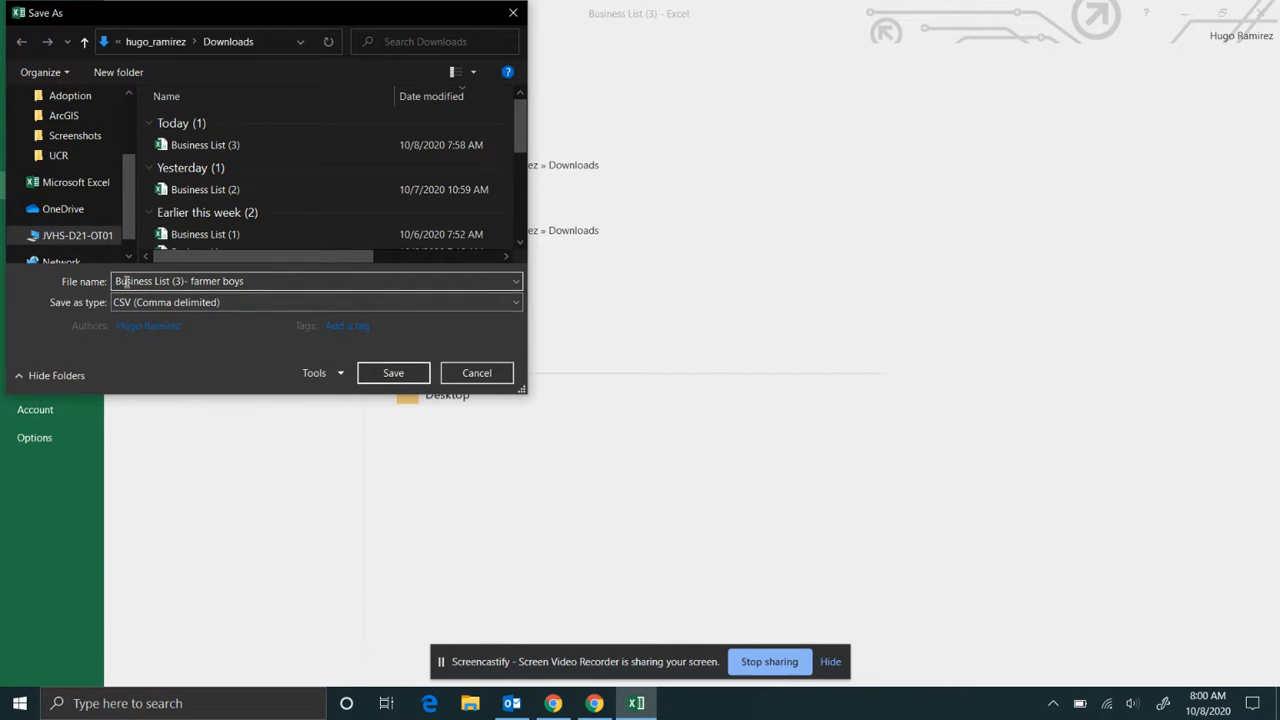
{"action": "left_click", "coordinate": [324, 324]}
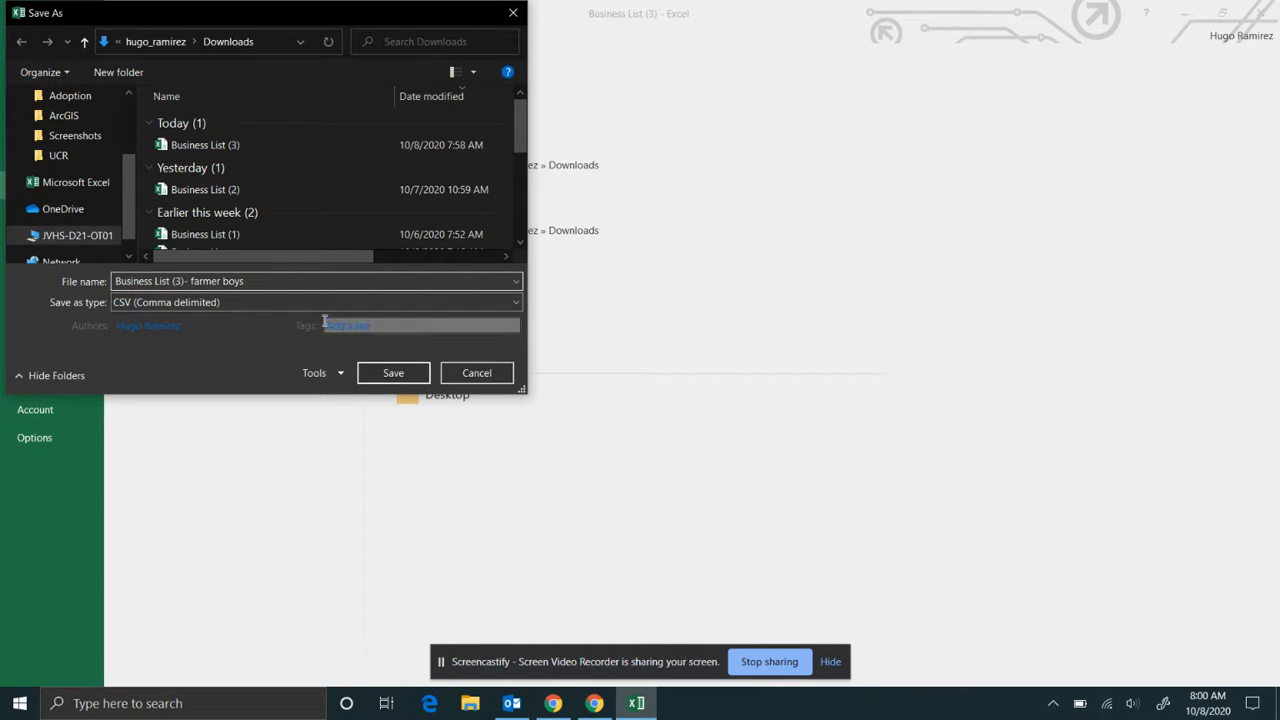
{"action": "left_click", "coordinate": [394, 373]}
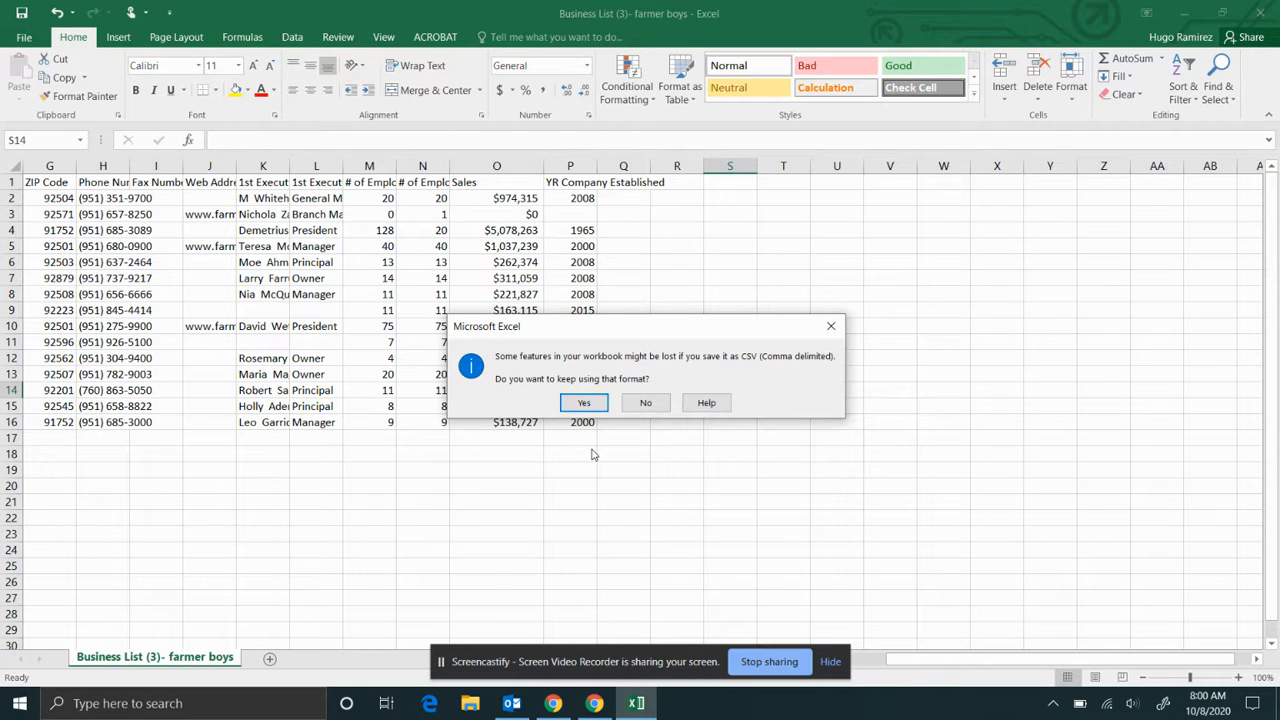
{"action": "left_click", "coordinate": [587, 404]}
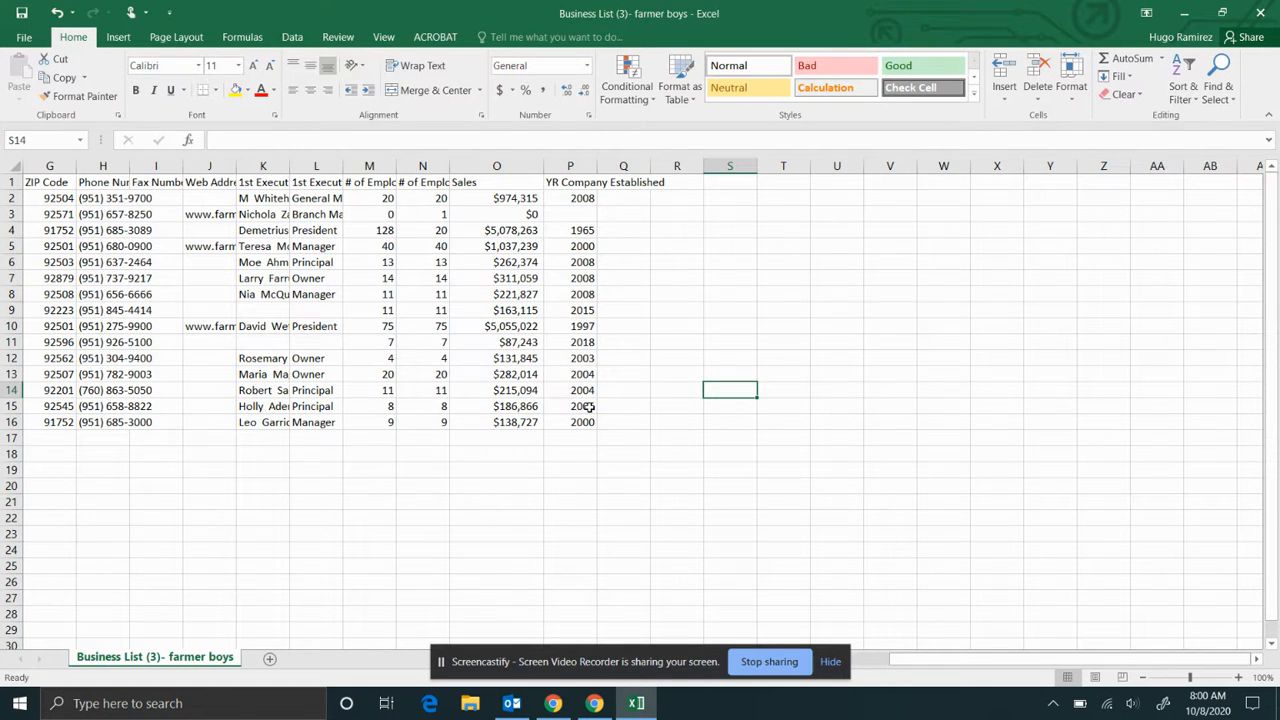
{"action": "left_click", "coordinate": [1186, 12]}
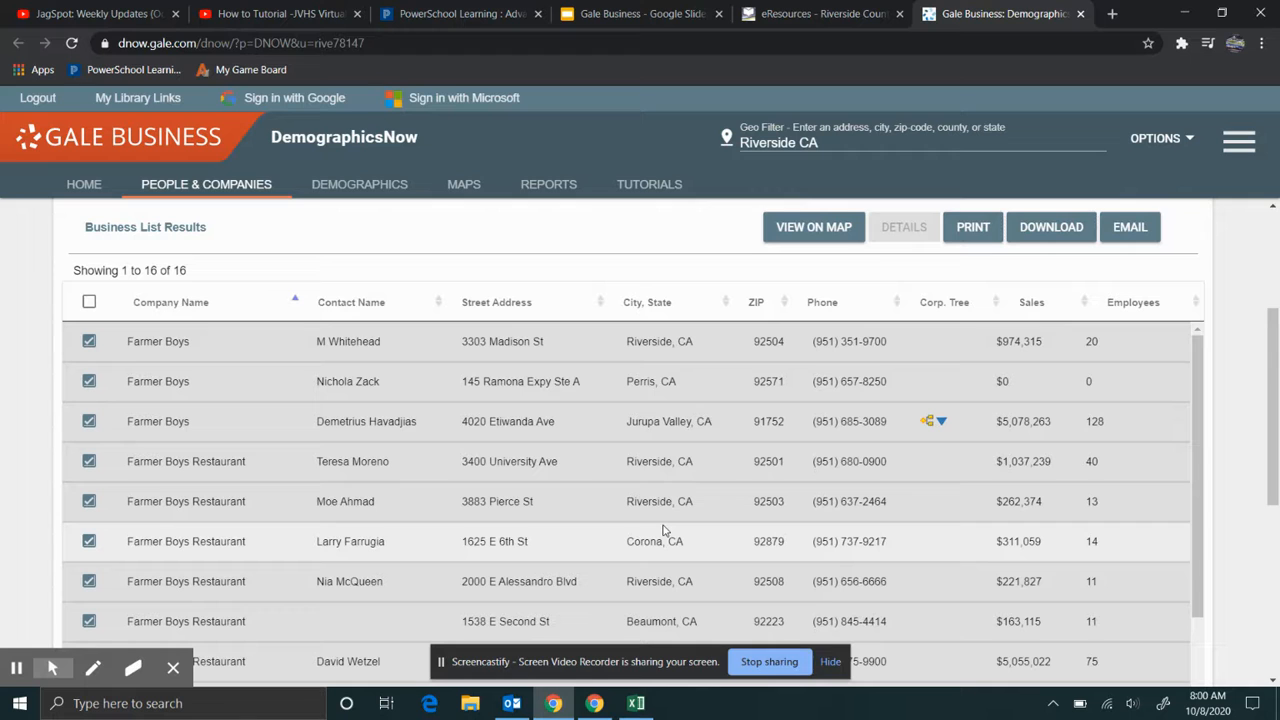
- Go to arcgis.com in a new browser tab and open the Sign In page
{"action": "left_click", "coordinate": [1112, 14]}
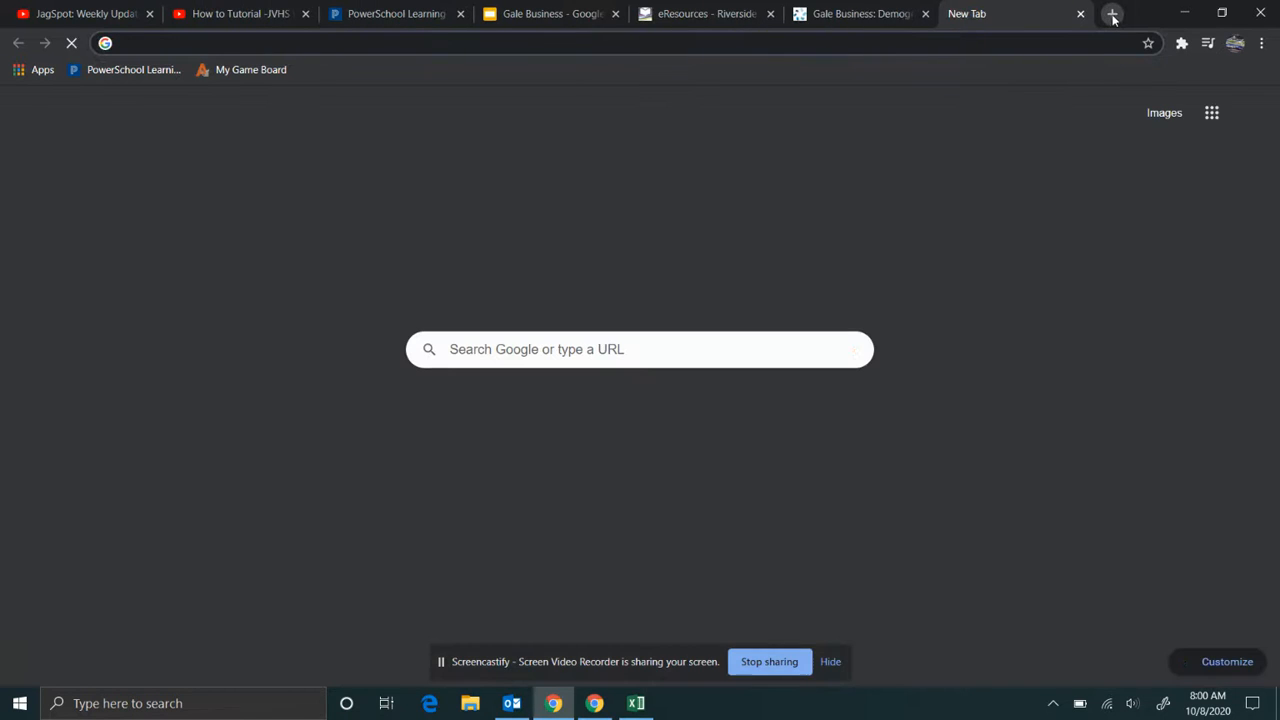
{"action": "type", "text": "arcgis.com"}
{"action": "key", "text": "Return"}
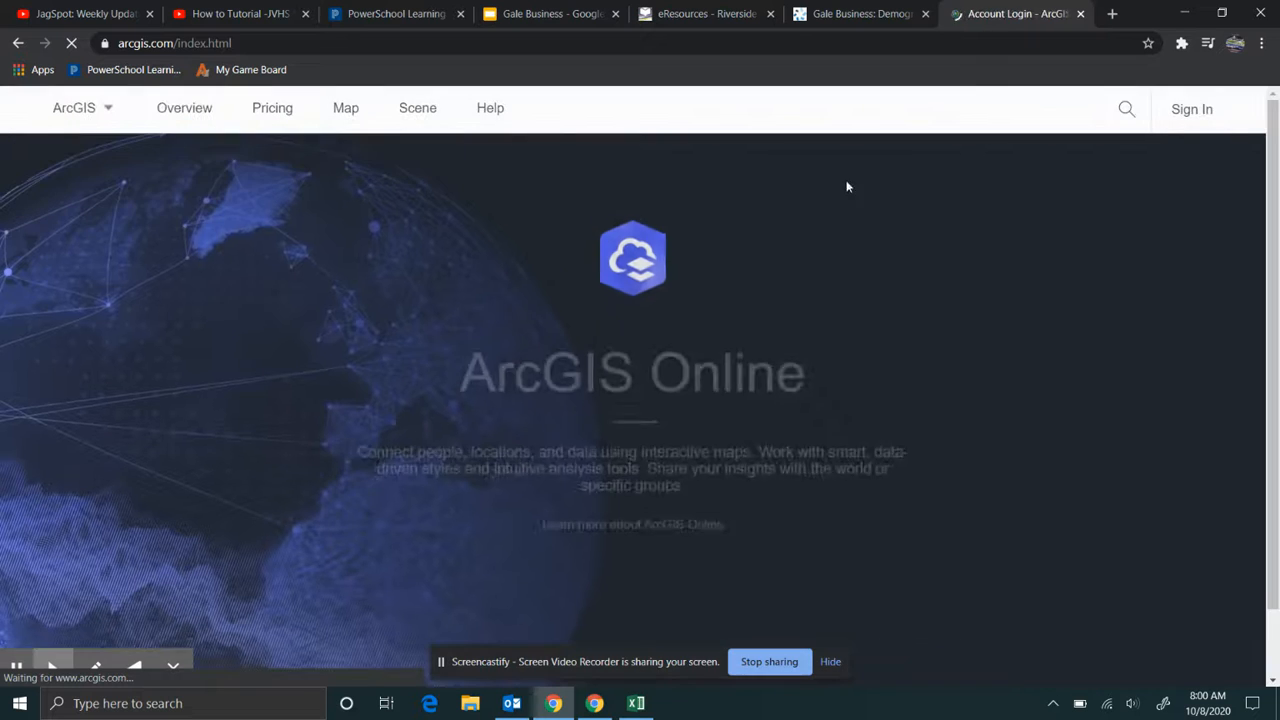
{"action": "left_click", "coordinate": [1191, 109]}
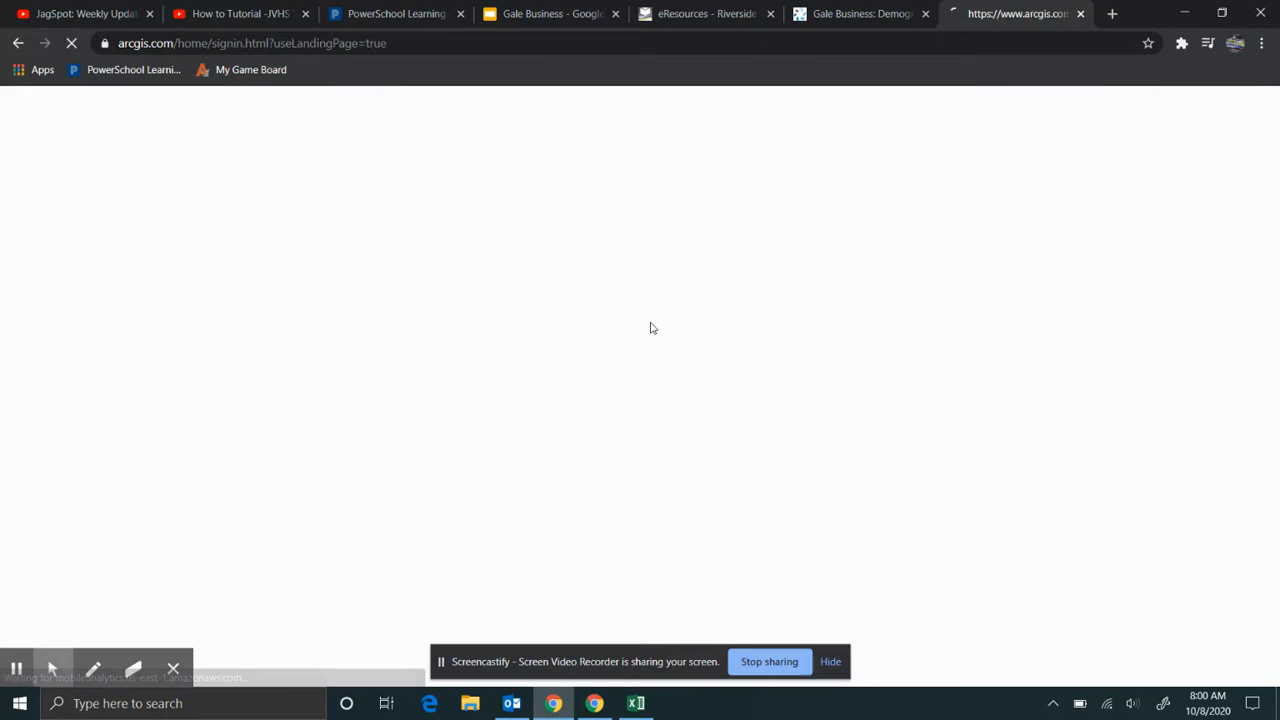
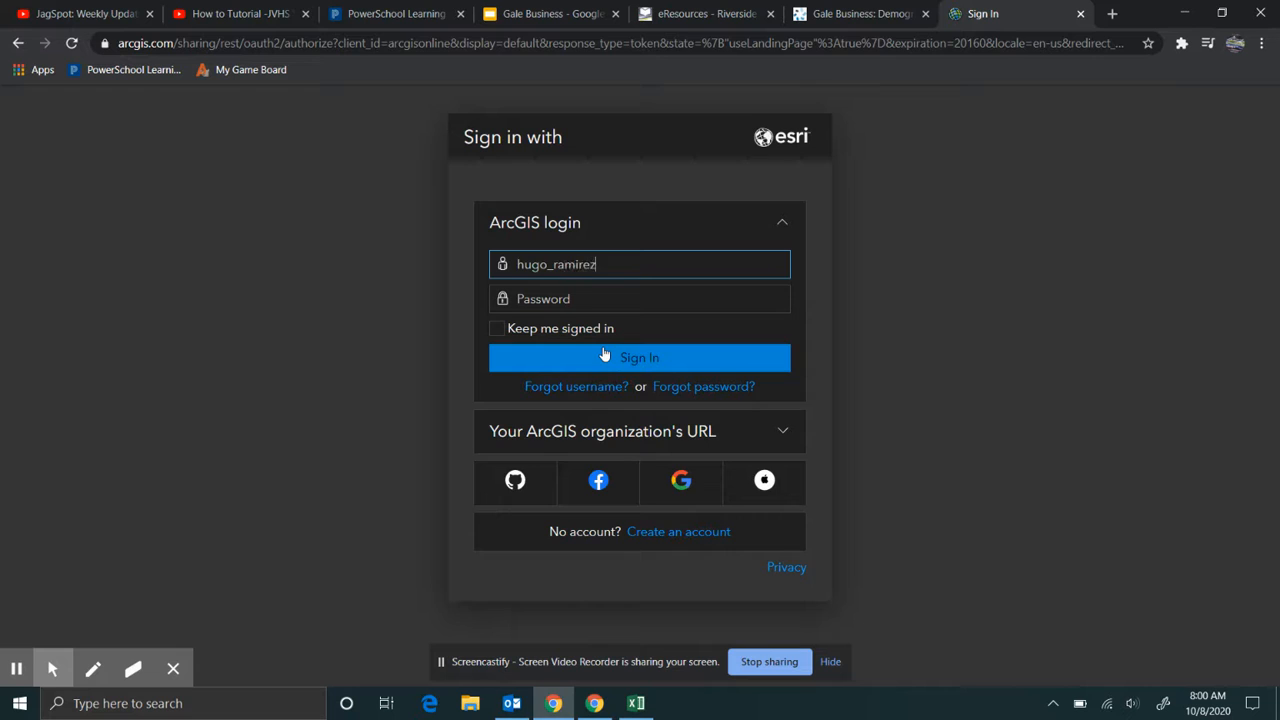
- Sign in with the organization username and password, retrying after a failed attempt, and start a new map
{"action": "key", "text": "Tab"}
{"action": "type", "text": "********"}
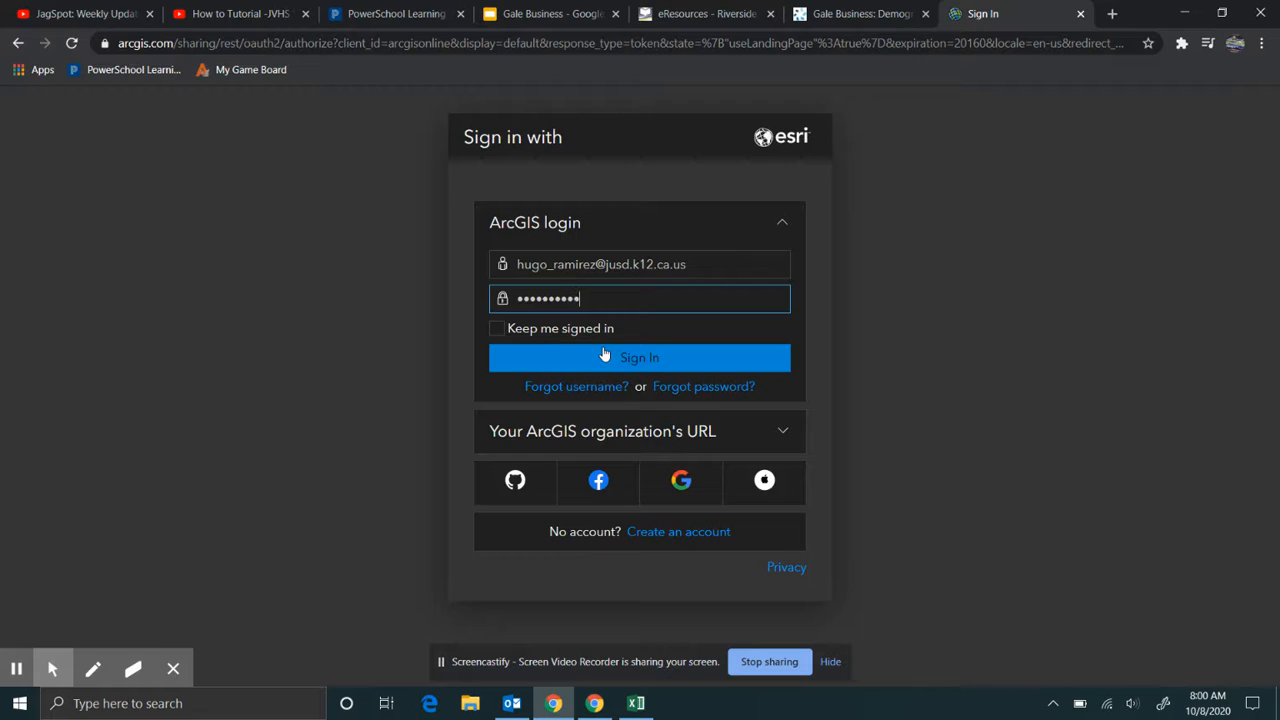
{"action": "left_click", "coordinate": [604, 355]}
{"action": "left_click", "coordinate": [592, 307]}
{"action": "type", "text": "********"}
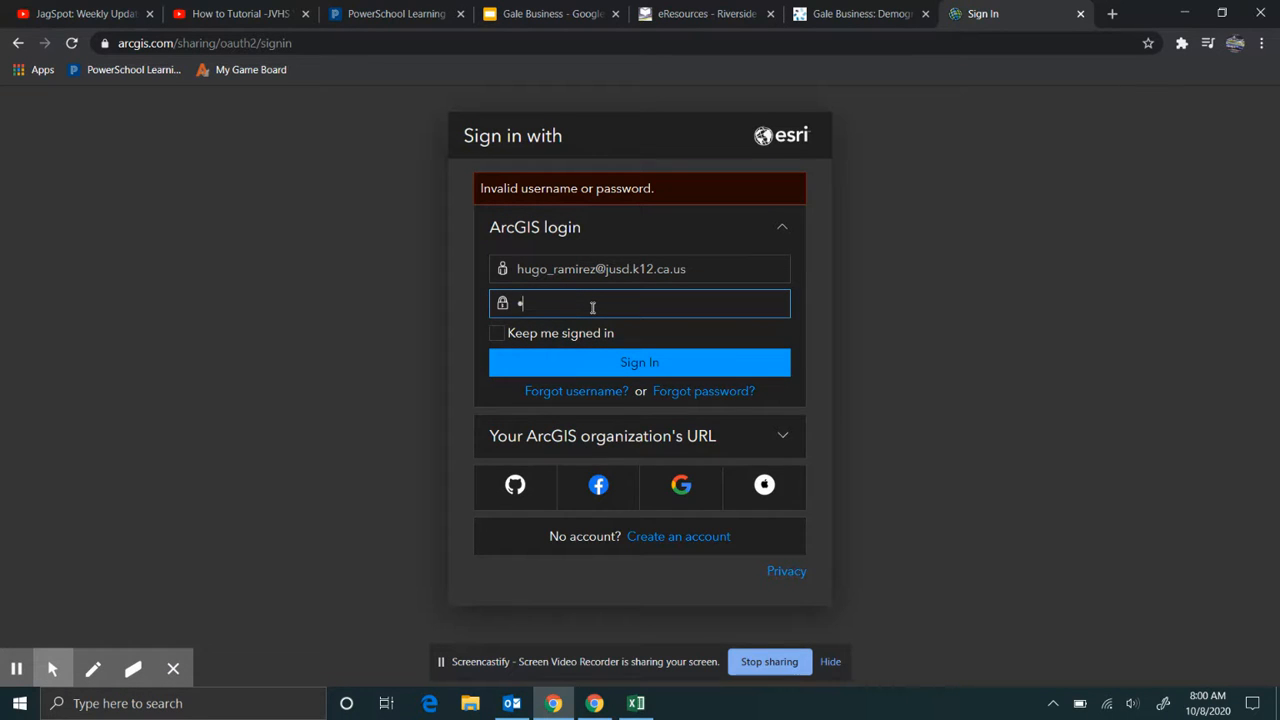
{"action": "type", "text": "*"}
{"action": "key", "text": "Return"}
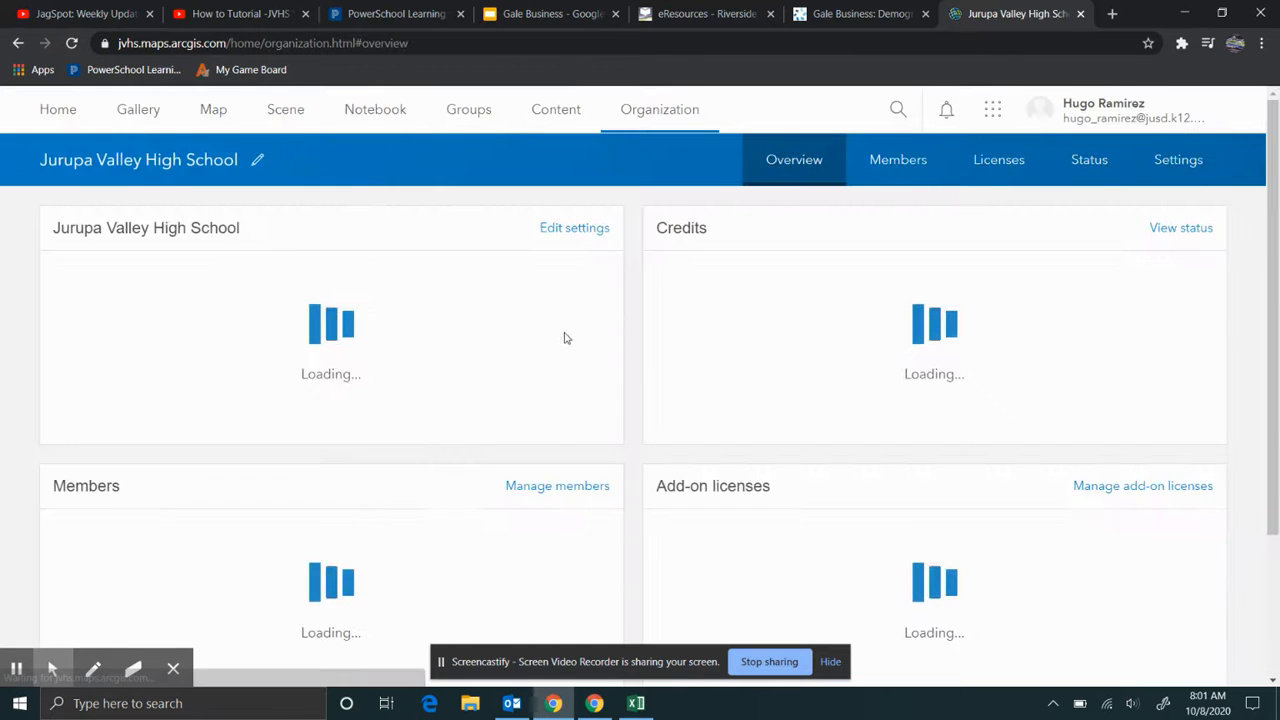
{"action": "left_click", "coordinate": [214, 112]}
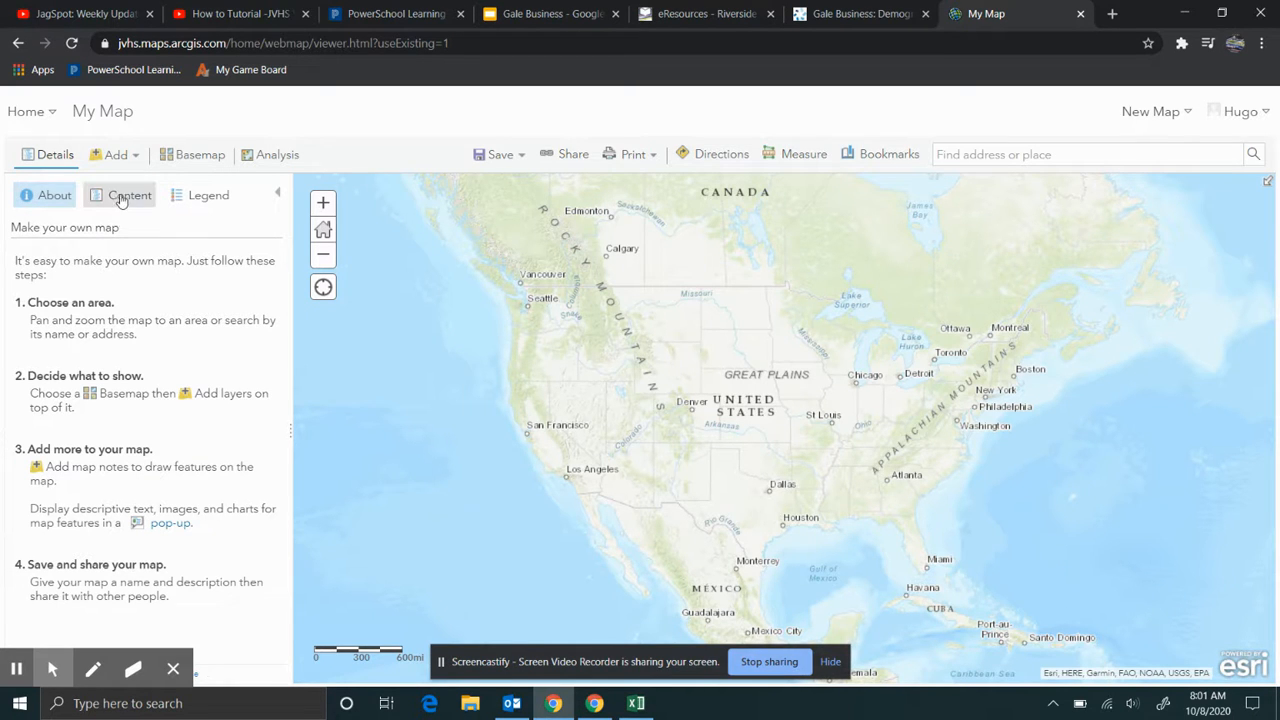
- Show the map's Content list and open the Add layer choices
{"action": "left_click", "coordinate": [122, 197]}
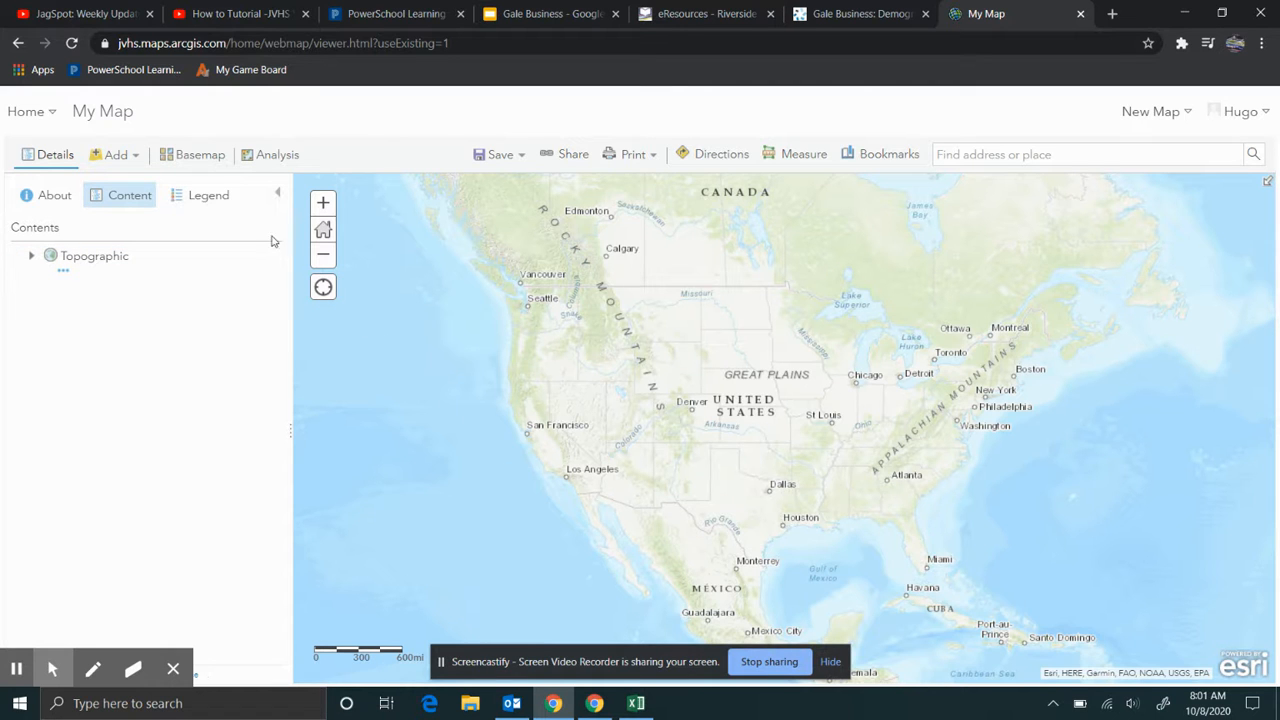
{"action": "left_click", "coordinate": [107, 160]}
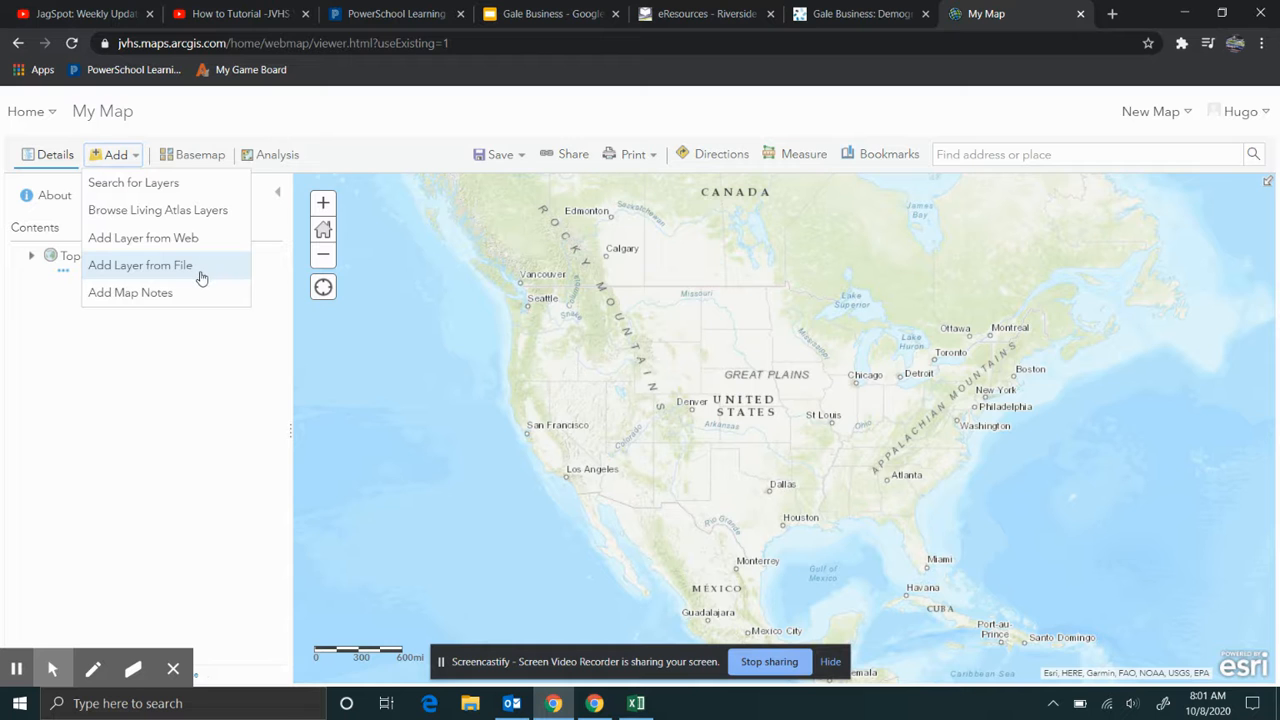
- Start adding a layer from a file and load a Farmer Boys file from Documents
{"action": "left_click", "coordinate": [201, 277]}
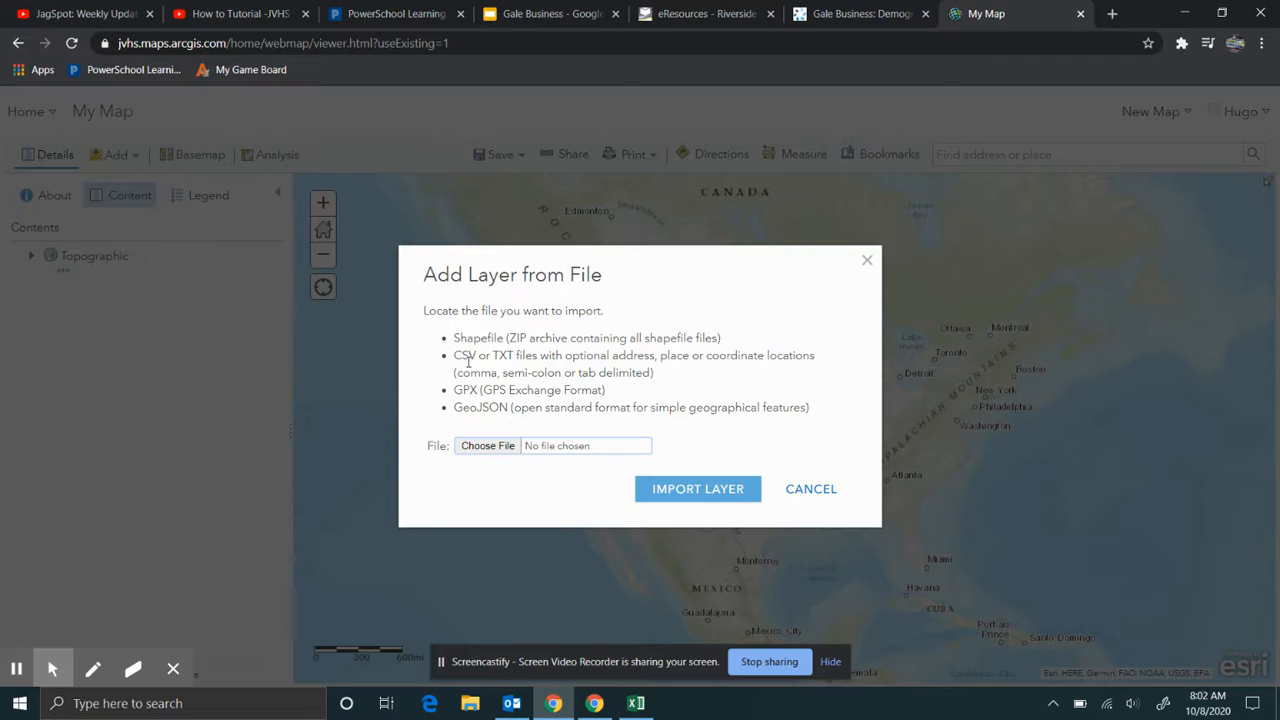
{"action": "left_click_drag", "start_coordinate": [454, 357], "coordinate": [483, 356]}
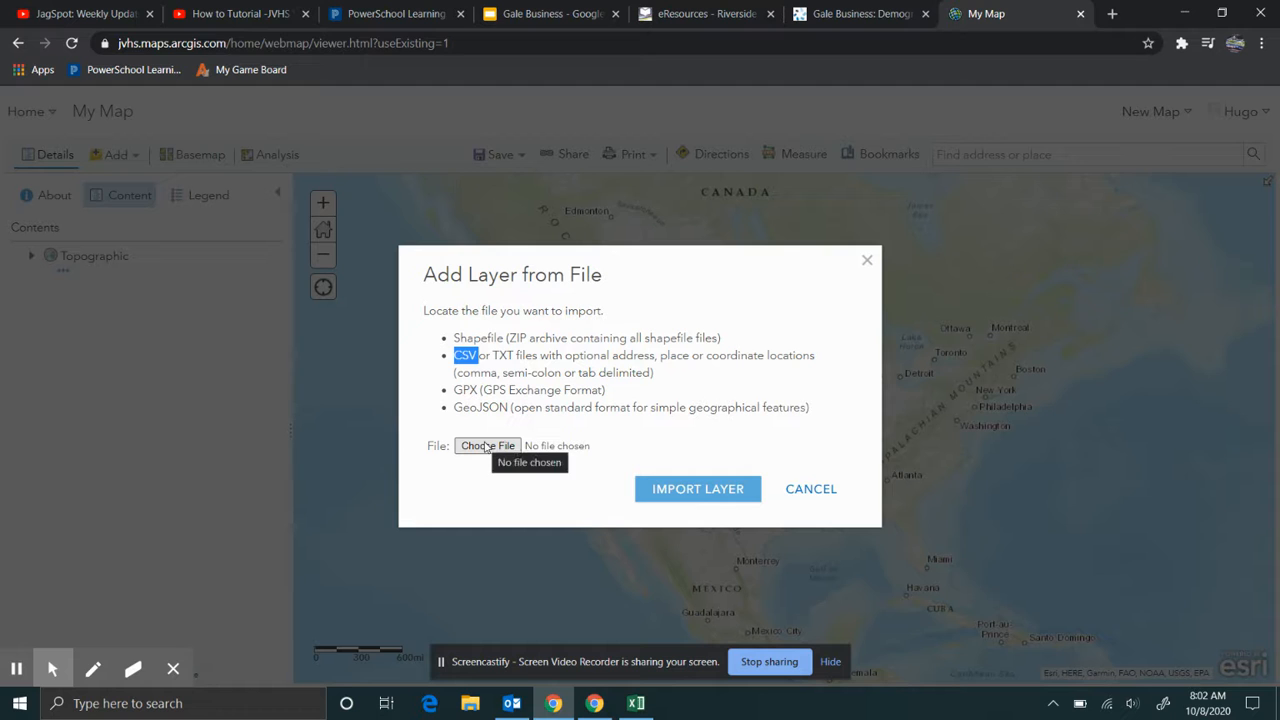
{"action": "left_click", "coordinate": [487, 447]}
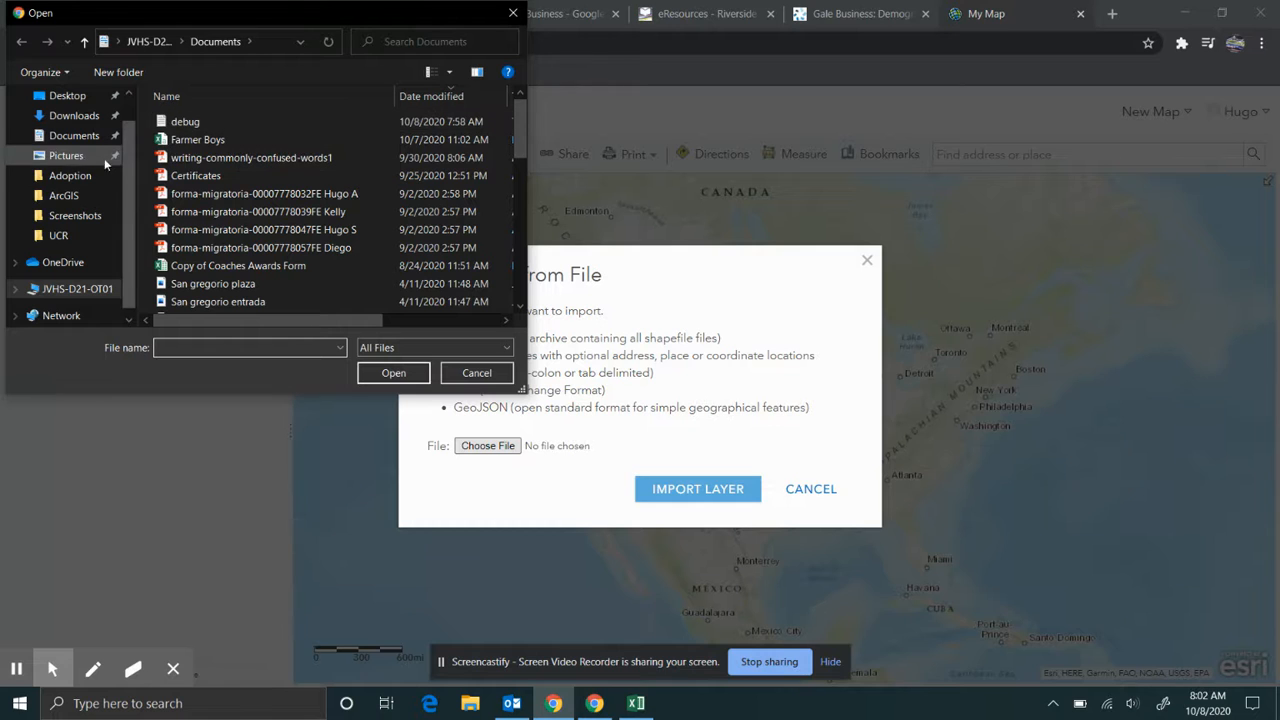
{"action": "left_click", "coordinate": [74, 140]}
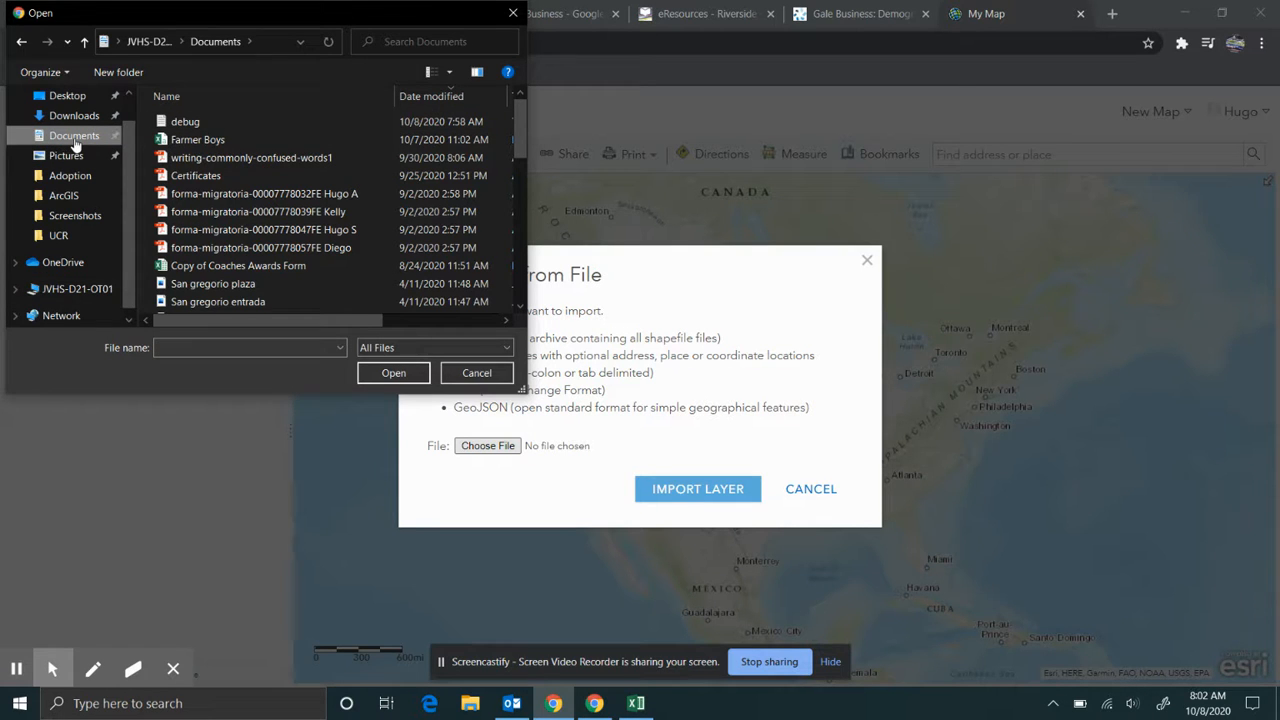
{"action": "left_click", "coordinate": [414, 96]}
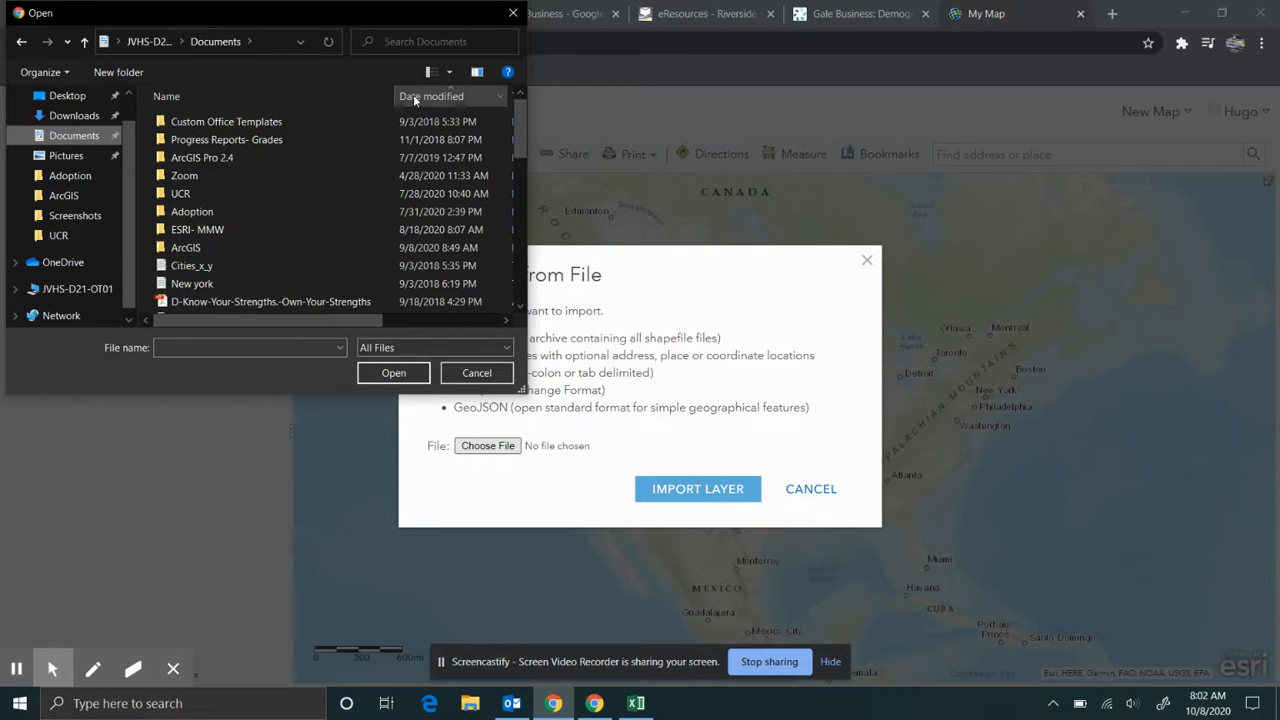
{"action": "left_click", "coordinate": [418, 95]}
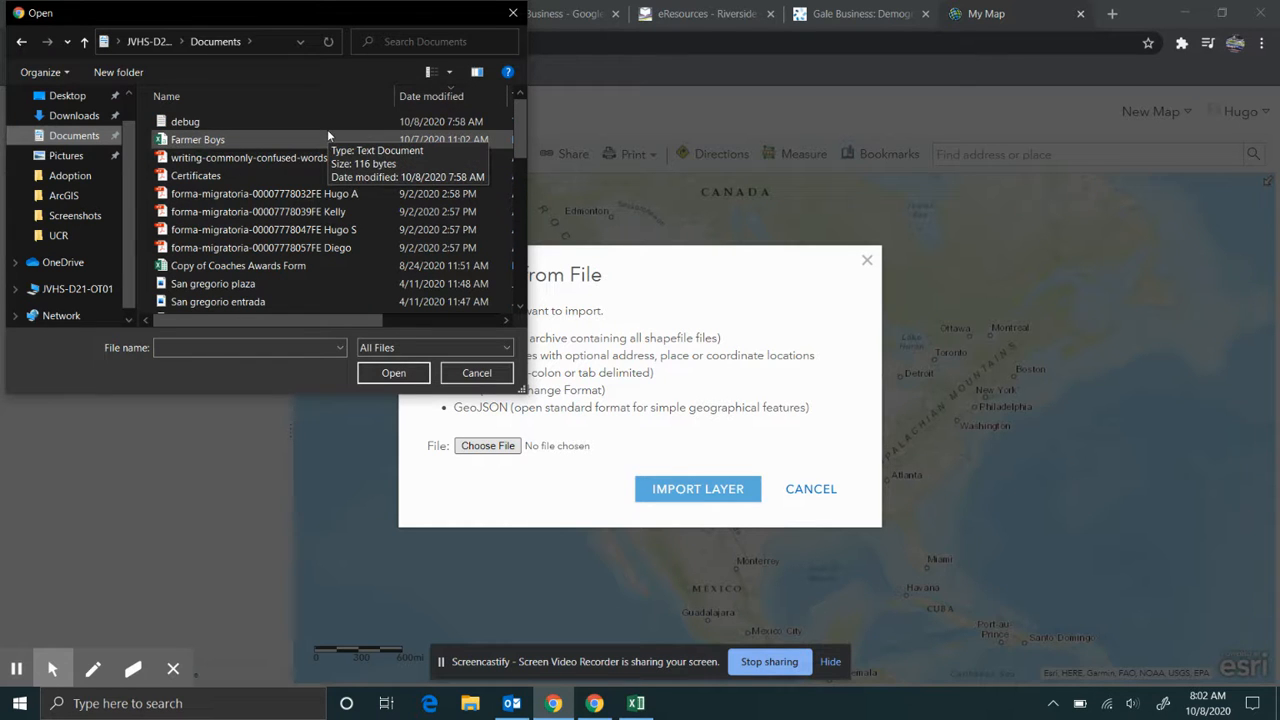
{"action": "left_click", "coordinate": [305, 145]}
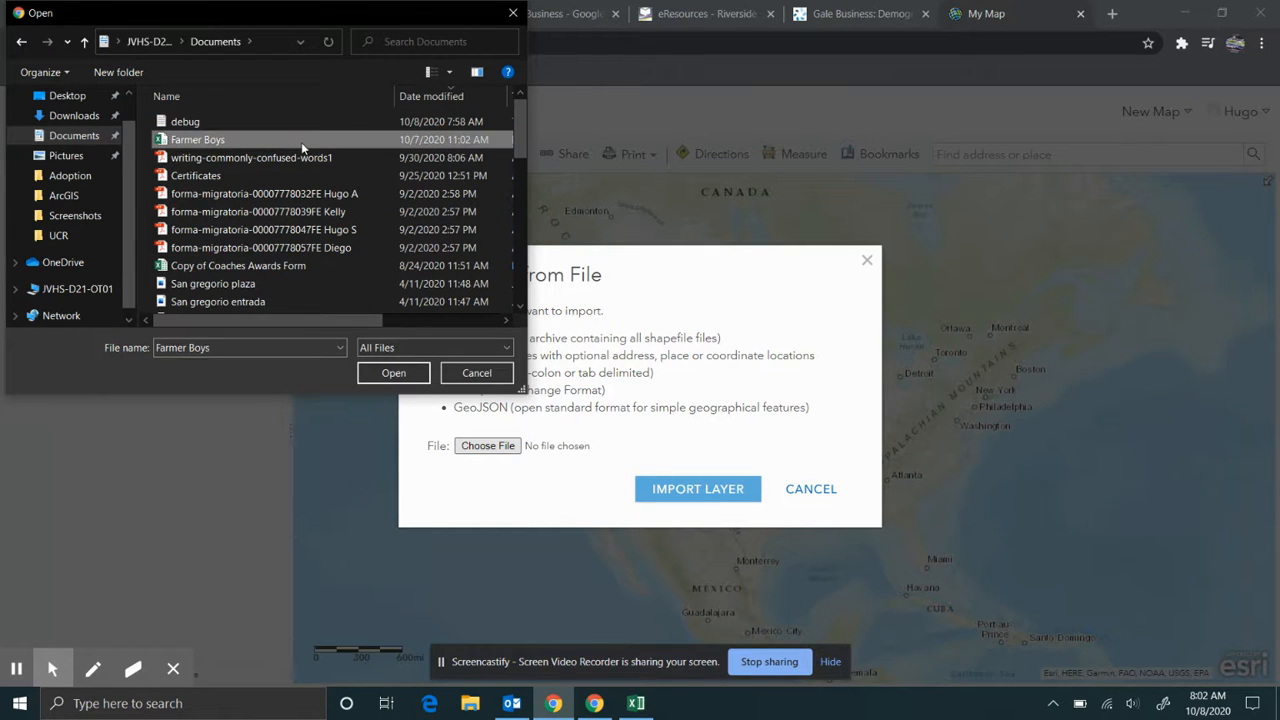
{"action": "left_click", "coordinate": [392, 375]}
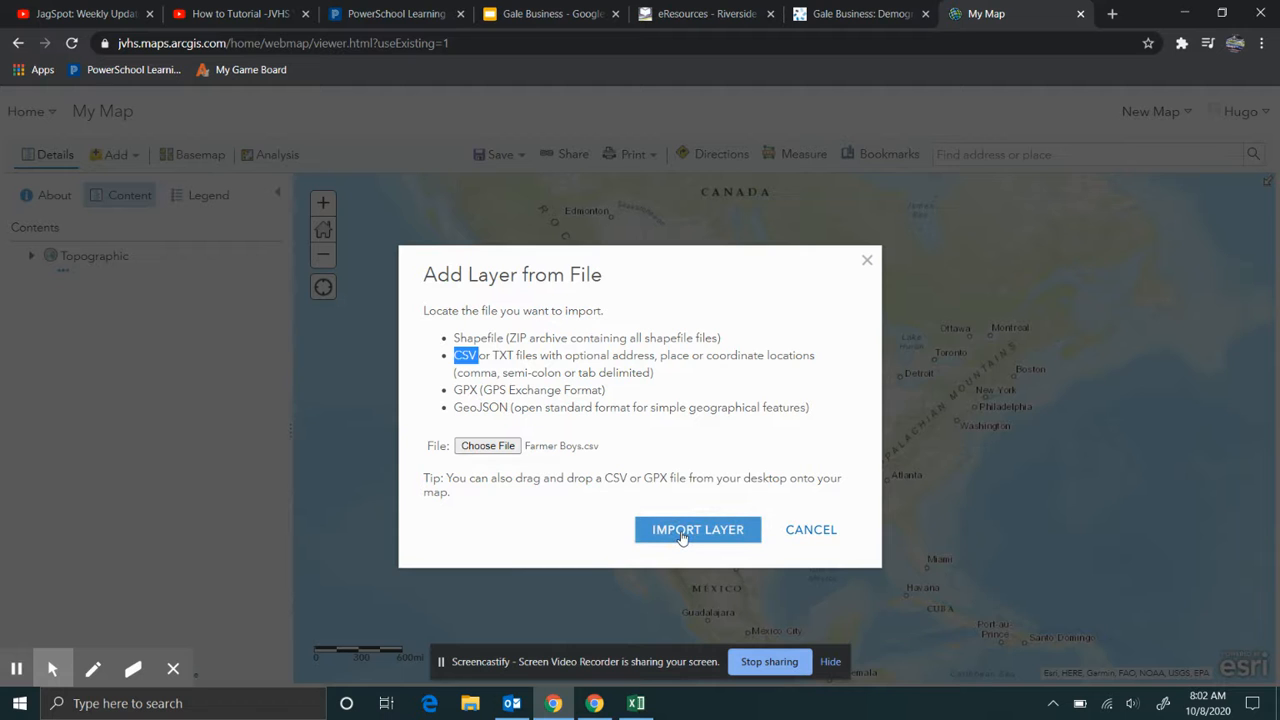
- Replace it with 'Business List (3)- farmer boys' from Downloads and import the CSV layer
{"action": "left_click", "coordinate": [498, 448]}
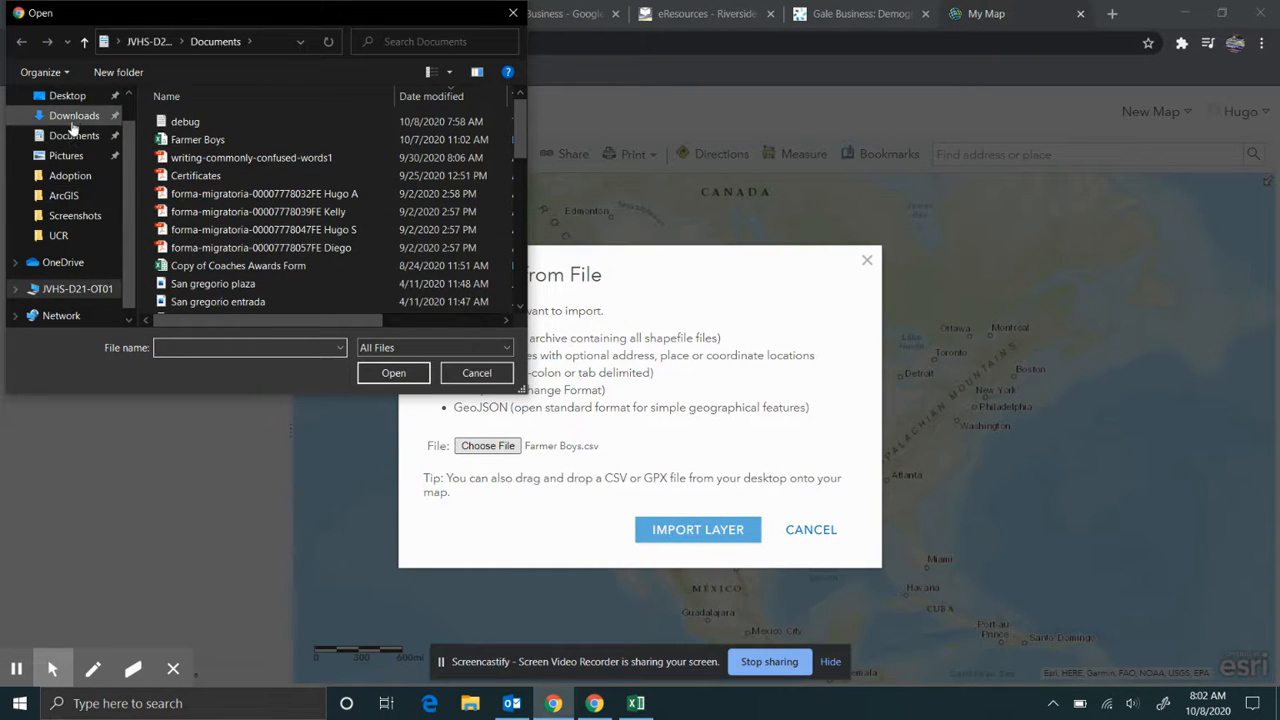
{"action": "left_click", "coordinate": [74, 118]}
{"action": "left_click", "coordinate": [208, 144]}
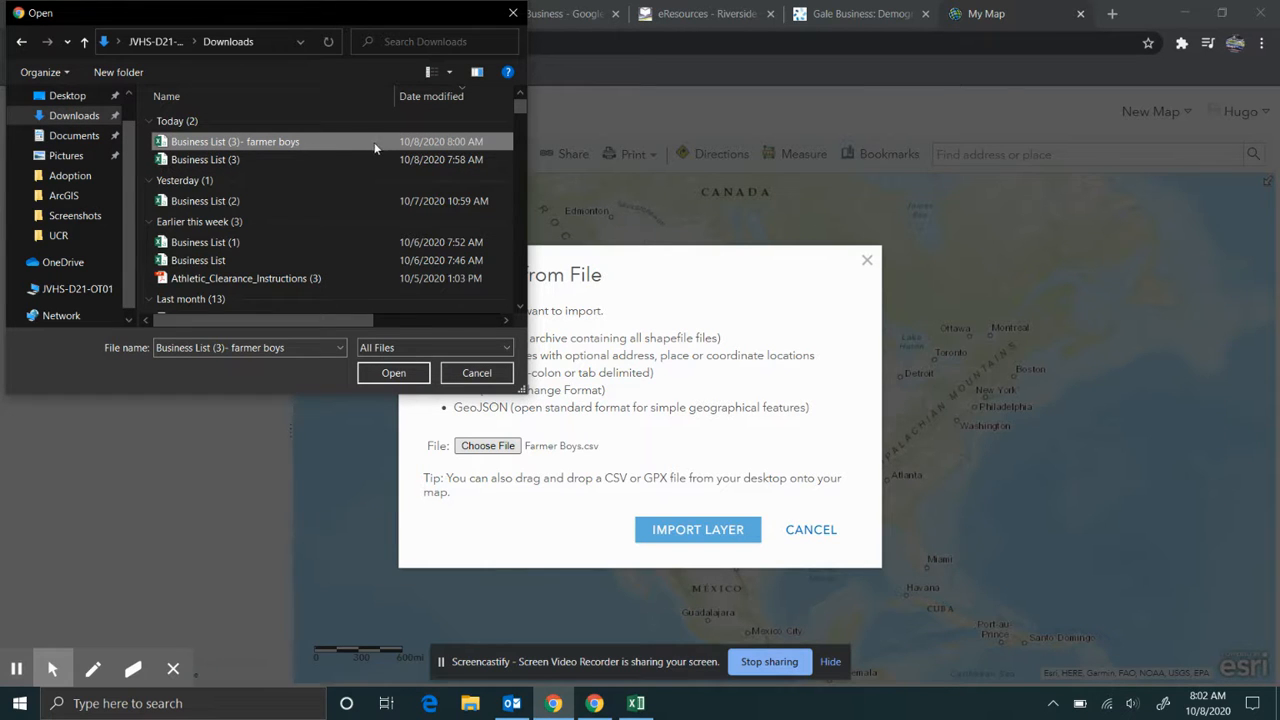
{"action": "left_click", "coordinate": [420, 374]}
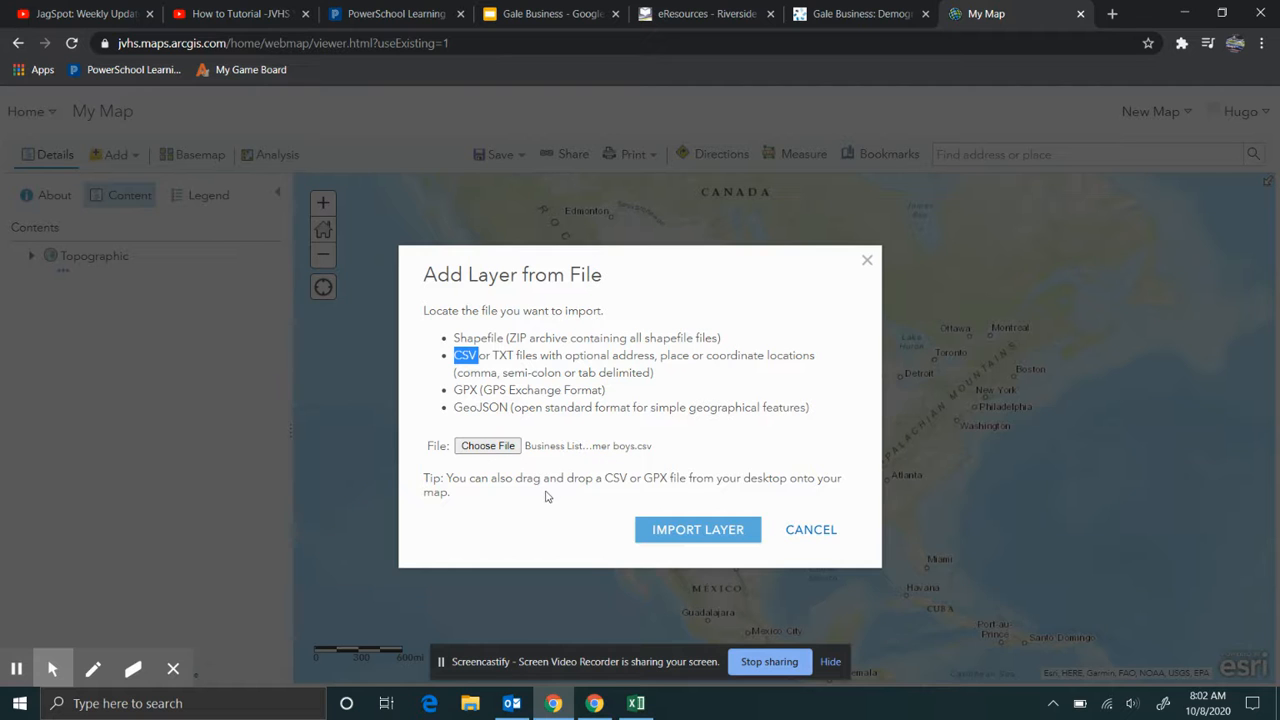
{"action": "left_click", "coordinate": [690, 532]}
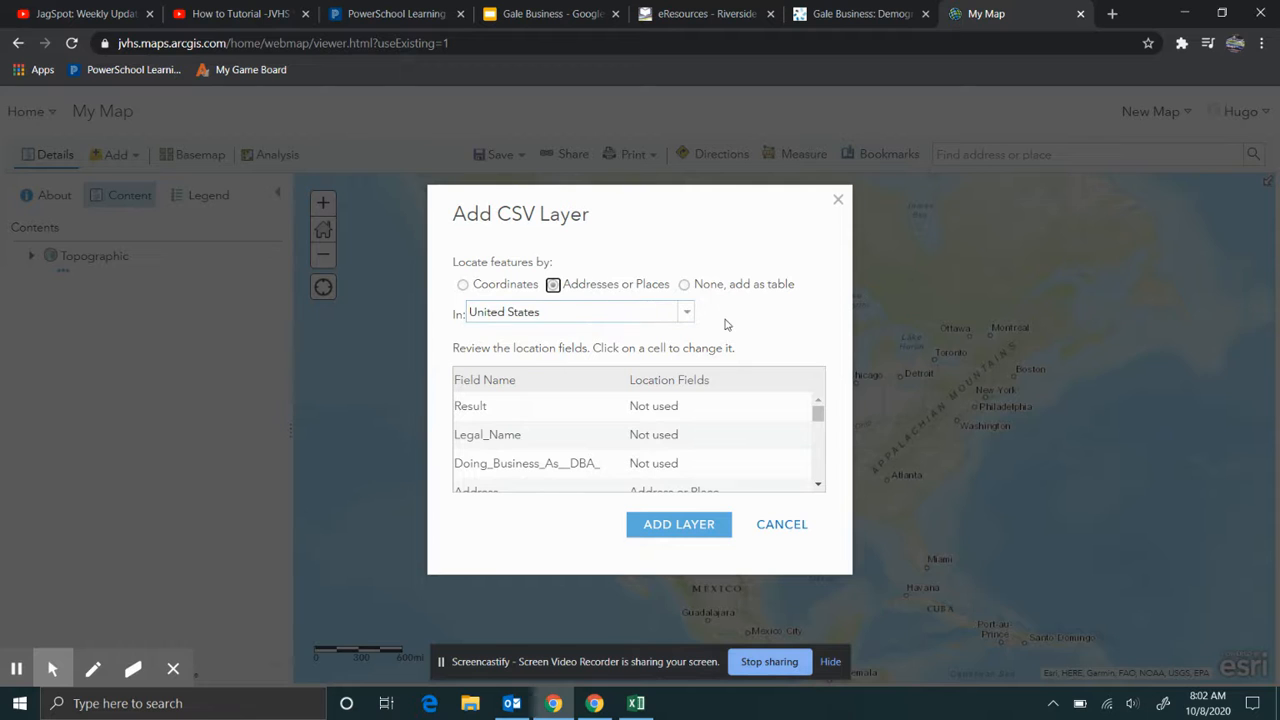
- Review the CSV location fields (Addresses or Places, United States) and add the layer
{"action": "scroll", "coordinate": [568, 416], "scroll_direction": "down", "scroll_amount": 1}
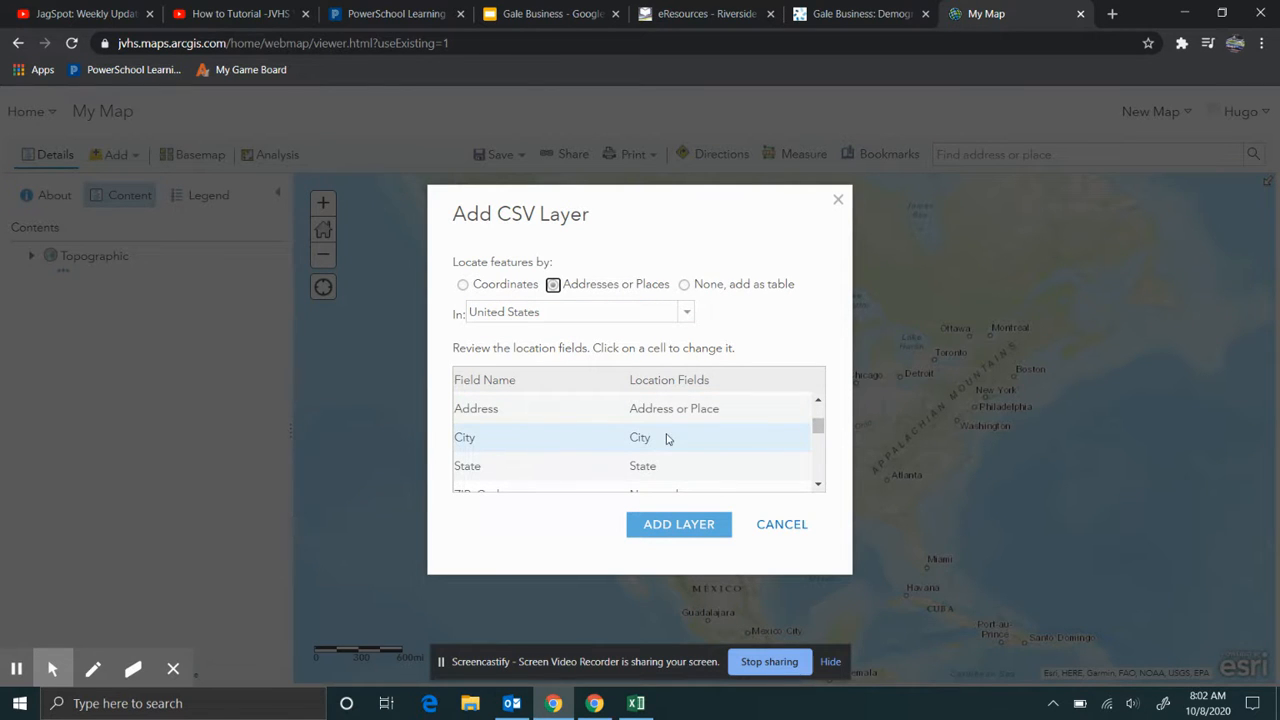
{"action": "scroll", "coordinate": [621, 468], "scroll_direction": "down", "scroll_amount": 4}
{"action": "scroll", "coordinate": [636, 466], "scroll_direction": "down", "scroll_amount": 3}
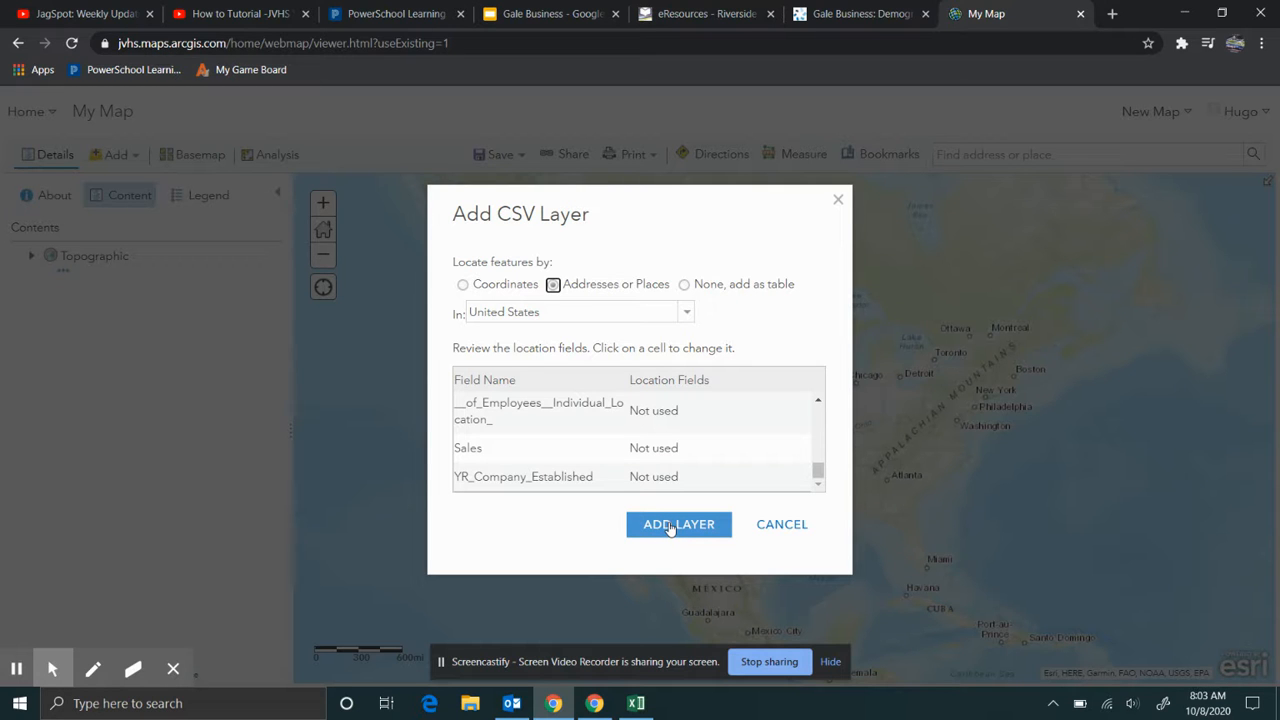
{"action": "left_click", "coordinate": [671, 527]}
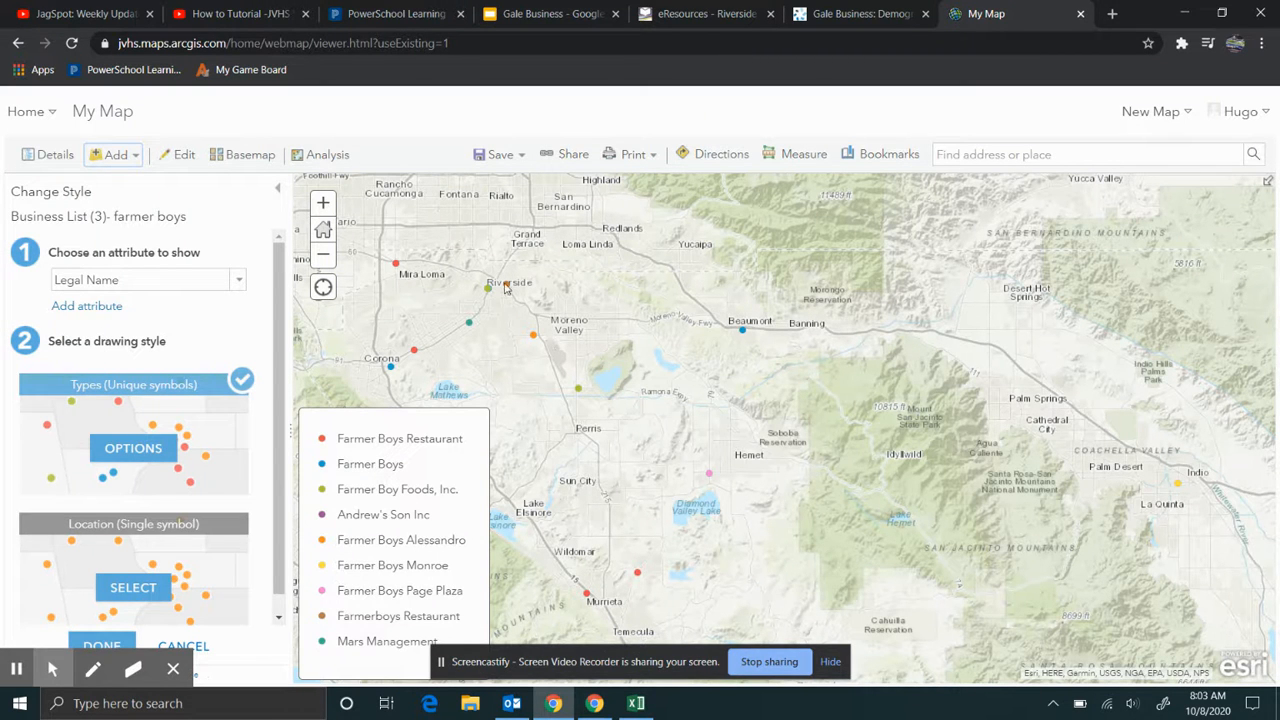
- Inspect the Riverside Farmer Boys point's popup details, then close it
{"action": "left_click", "coordinate": [506, 284]}
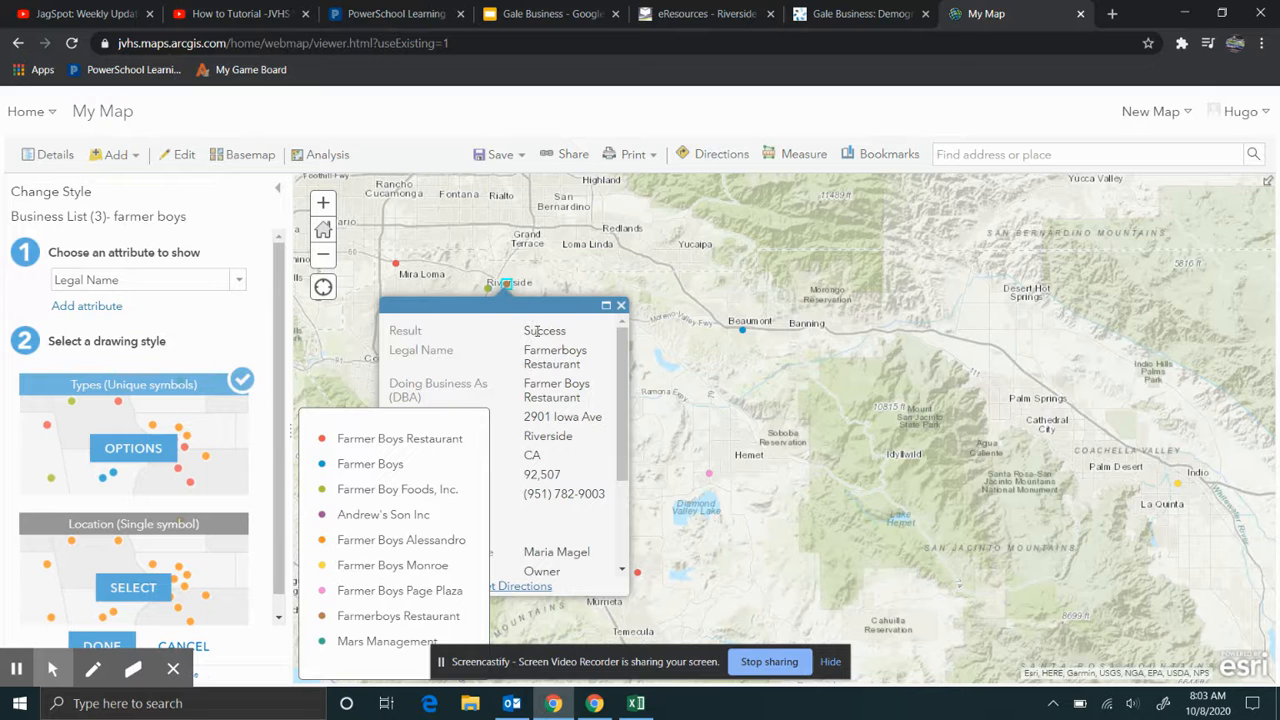
{"action": "scroll", "coordinate": [538, 422], "scroll_direction": "down", "scroll_amount": 3}
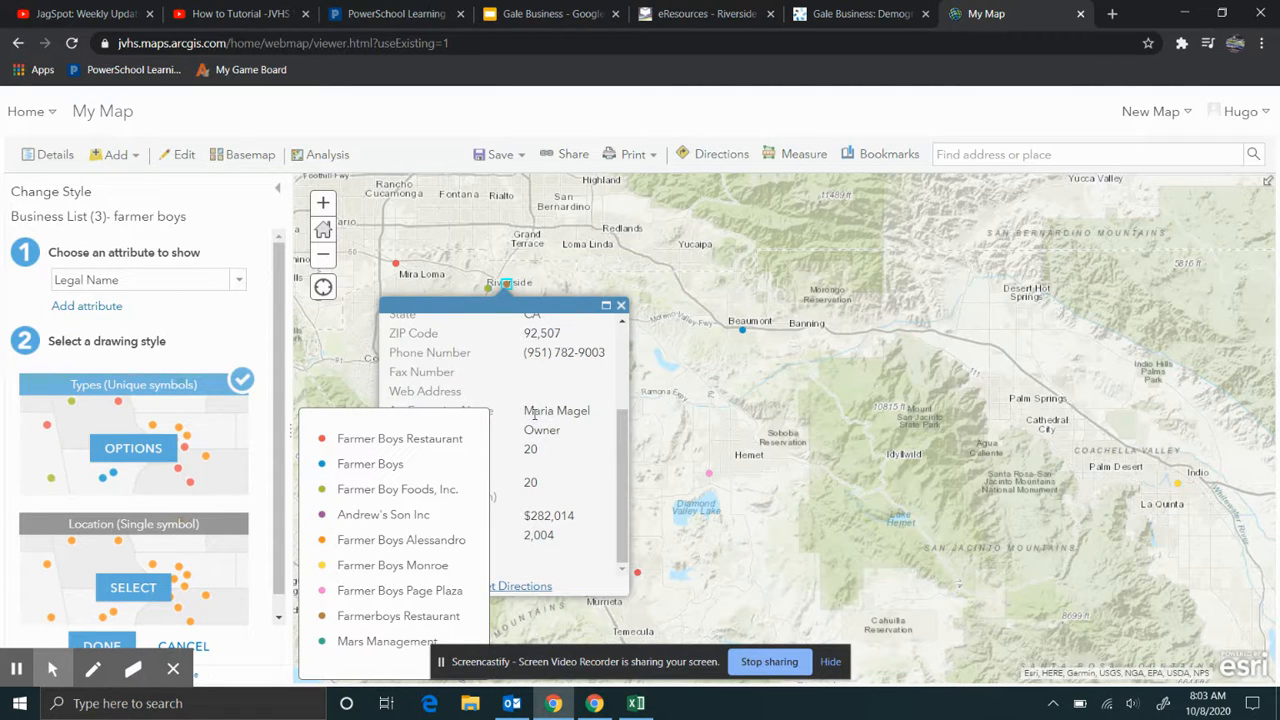
{"action": "left_click", "coordinate": [620, 305]}
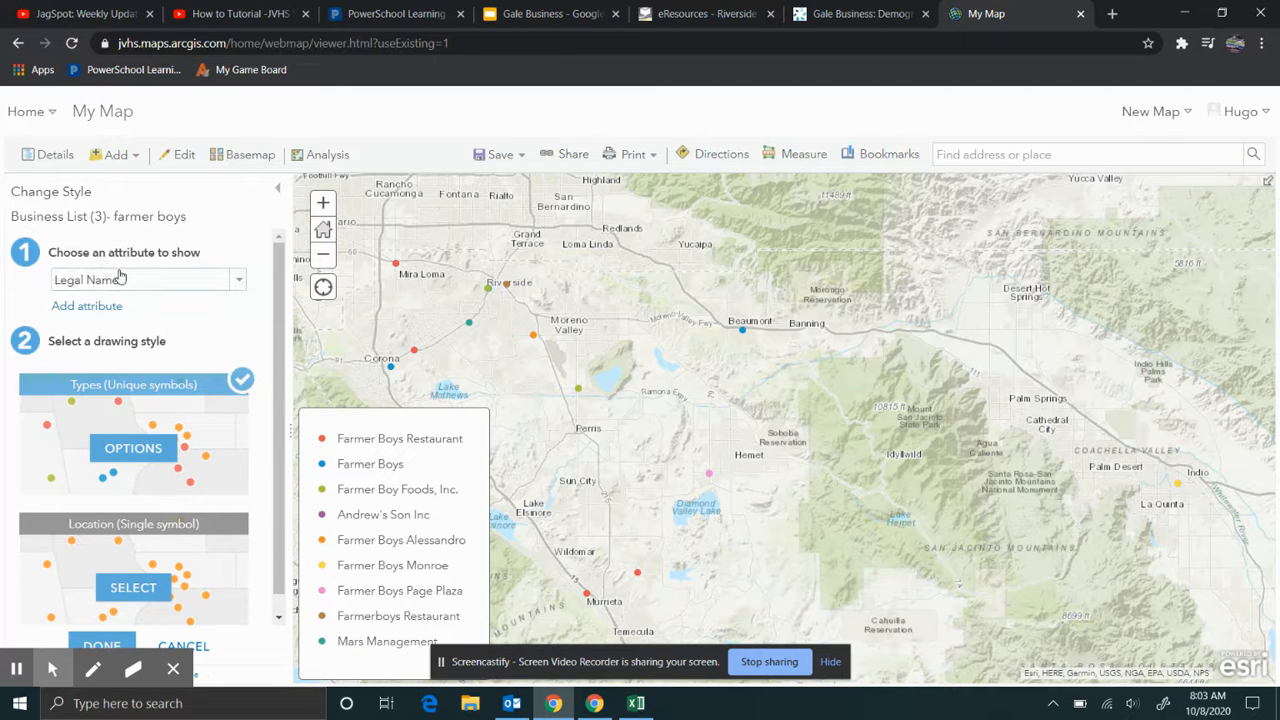
- Style the Farmer Boys points by unique Sales values and apply the symbol settings
{"action": "left_click", "coordinate": [236, 282]}
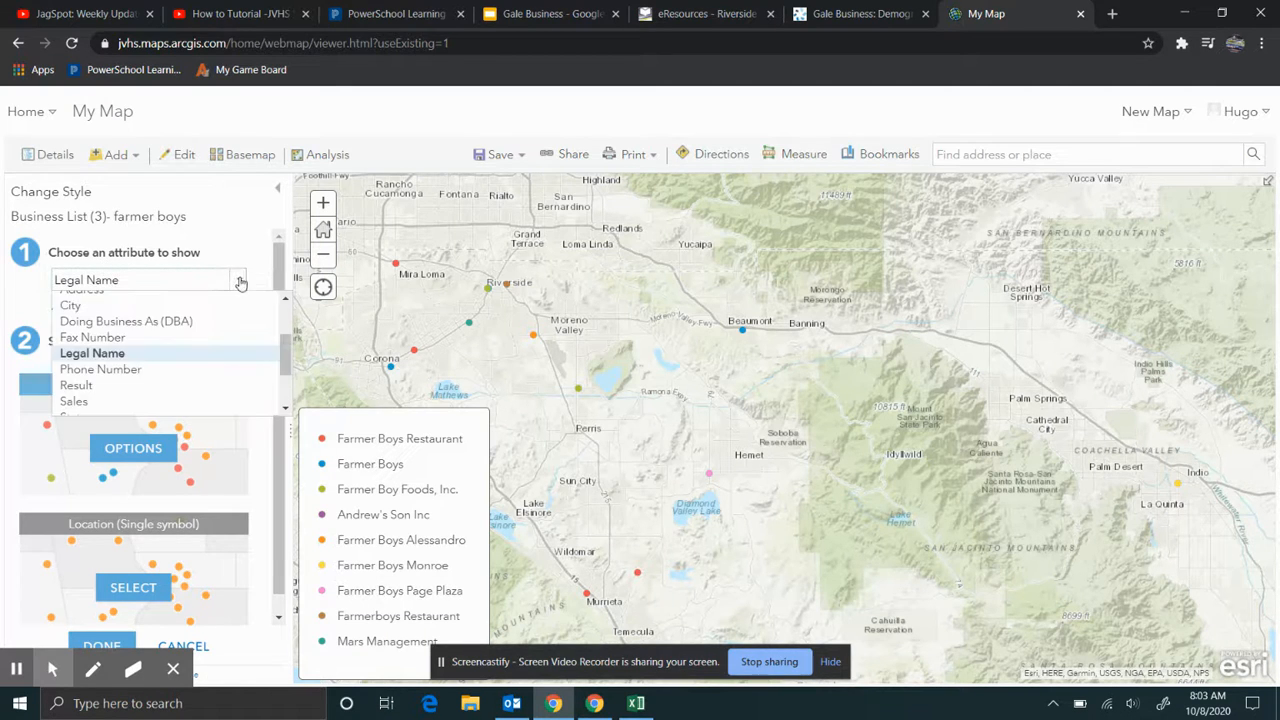
{"action": "scroll", "coordinate": [206, 347], "scroll_direction": "down", "scroll_amount": 2}
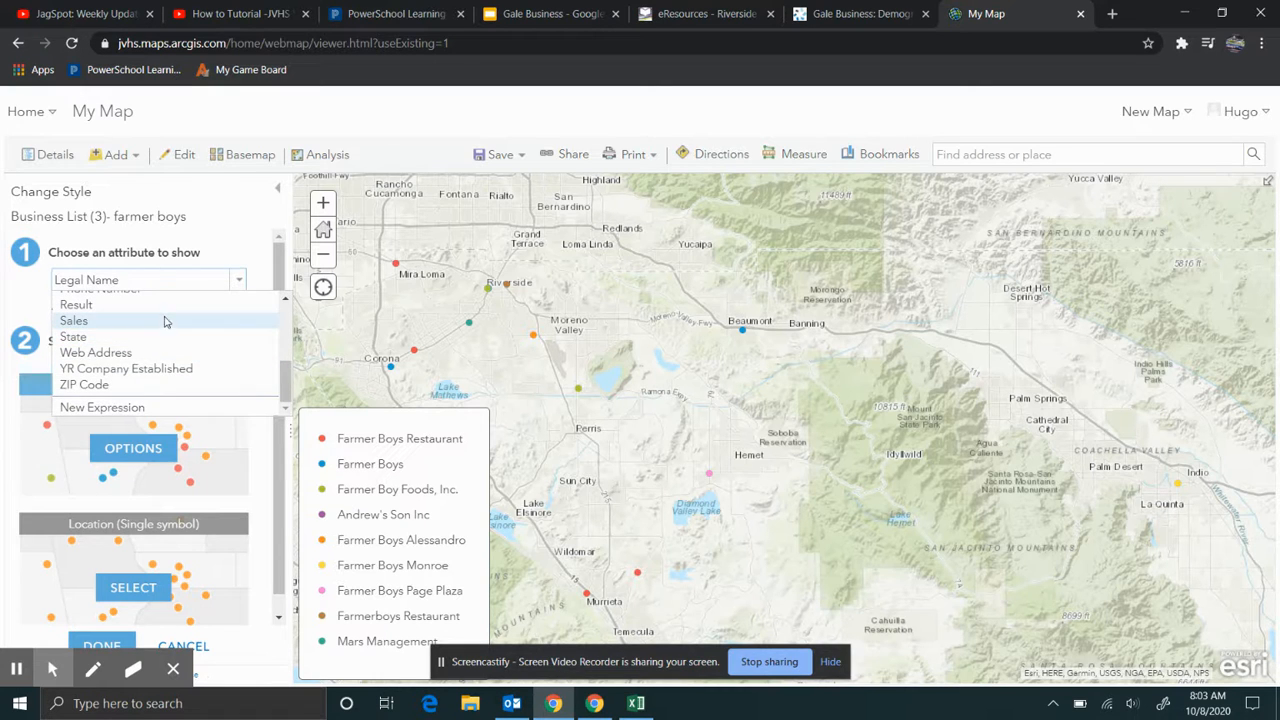
{"action": "left_click", "coordinate": [166, 322]}
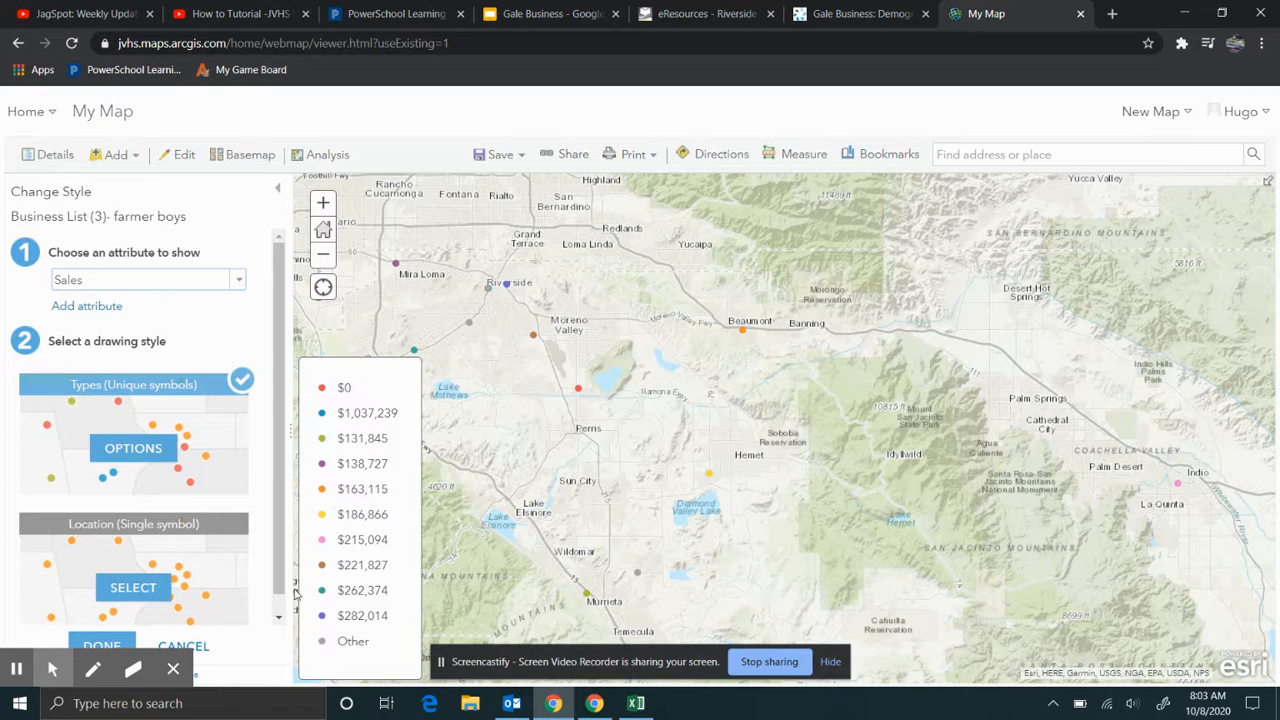
{"action": "left_click", "coordinate": [141, 451]}
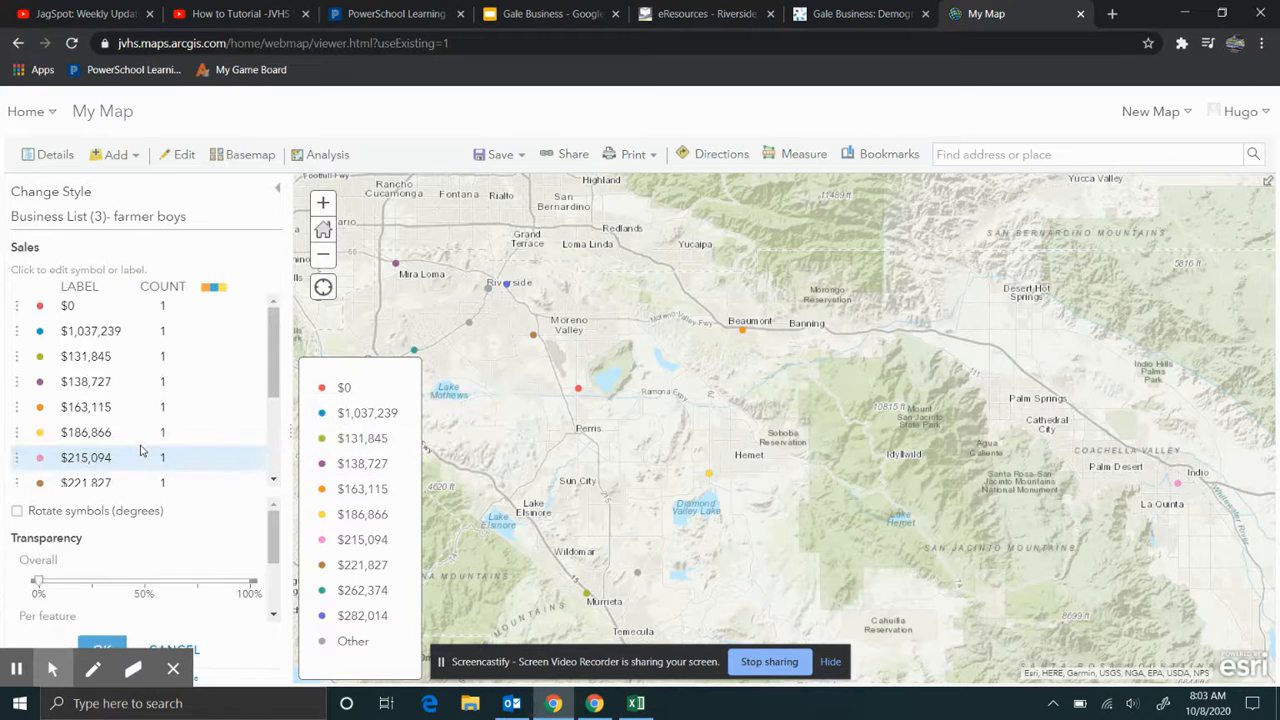
{"action": "scroll", "coordinate": [141, 451], "scroll_direction": "down", "scroll_amount": 3}
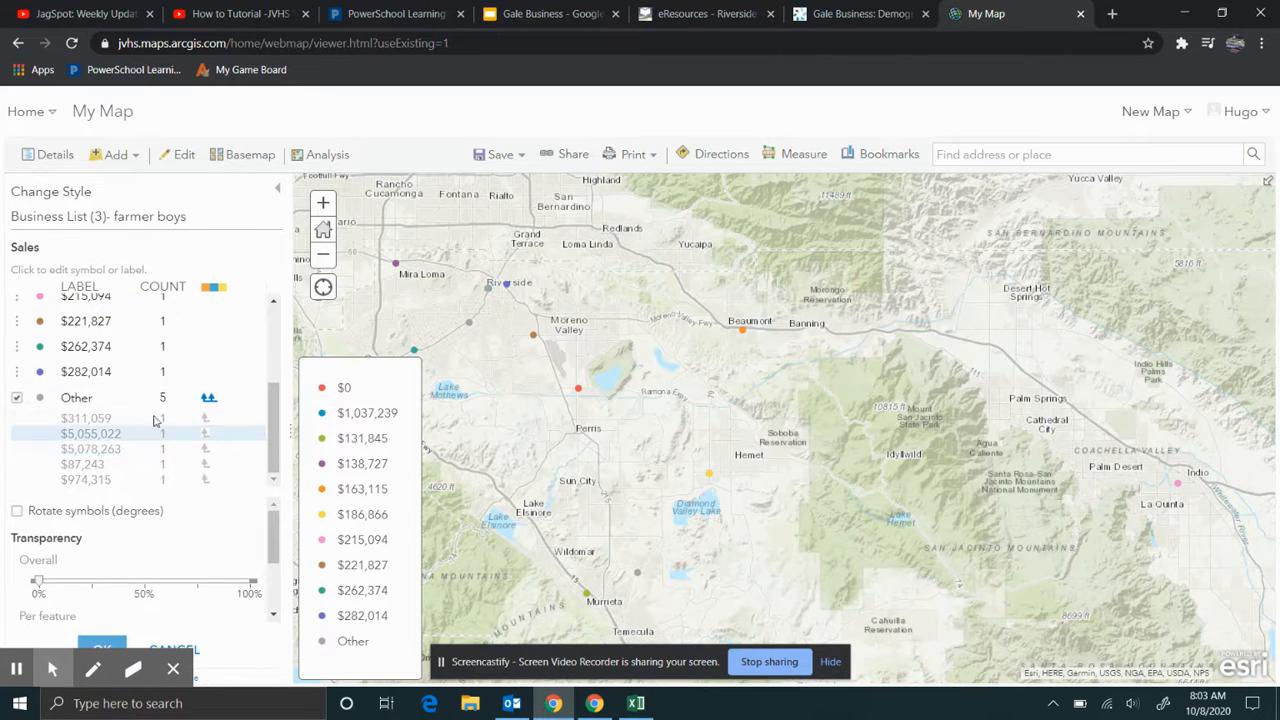
{"action": "scroll", "coordinate": [163, 400], "scroll_direction": "up", "scroll_amount": 3}
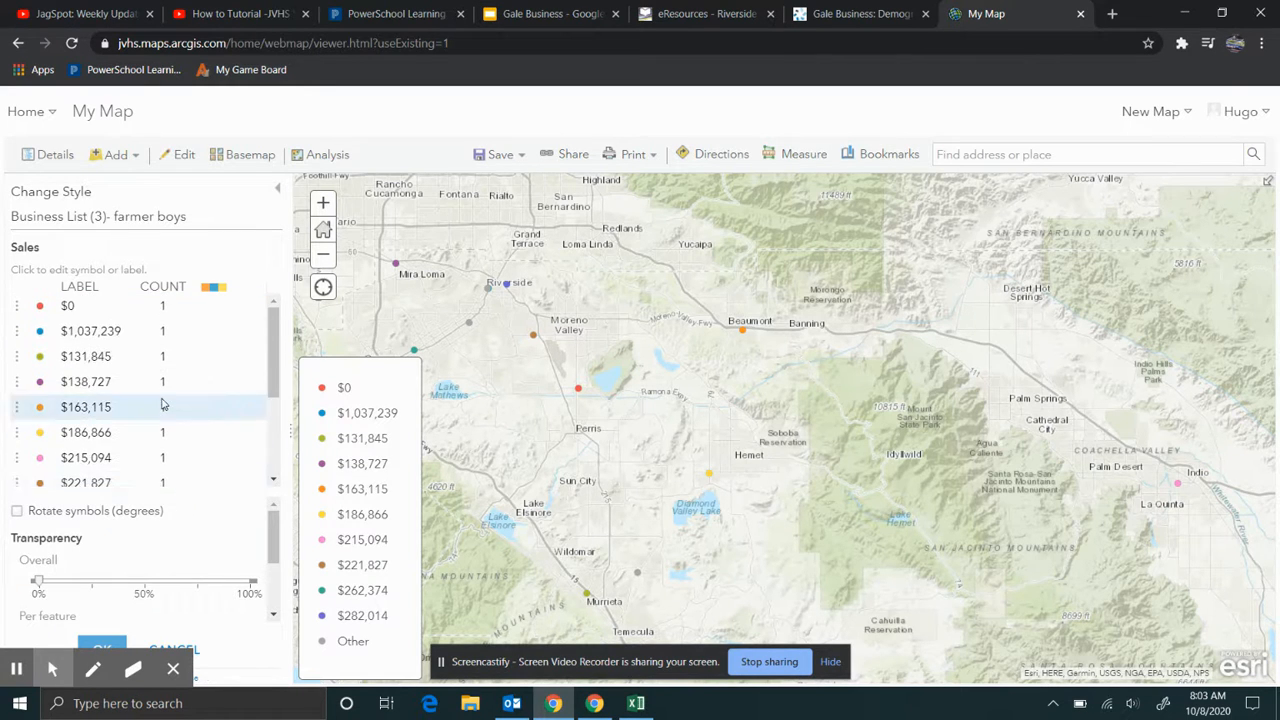
{"action": "scroll", "coordinate": [163, 404], "scroll_direction": "down", "scroll_amount": 3}
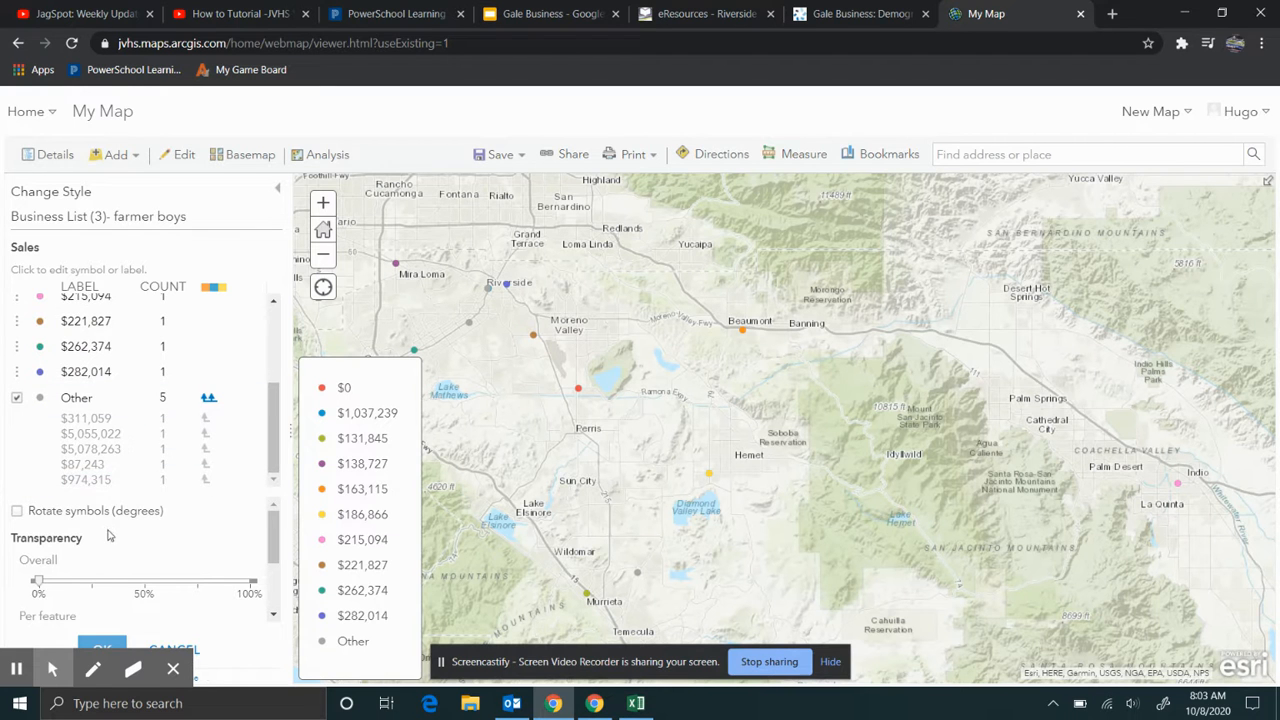
{"action": "scroll", "coordinate": [122, 468], "scroll_direction": "up", "scroll_amount": 3}
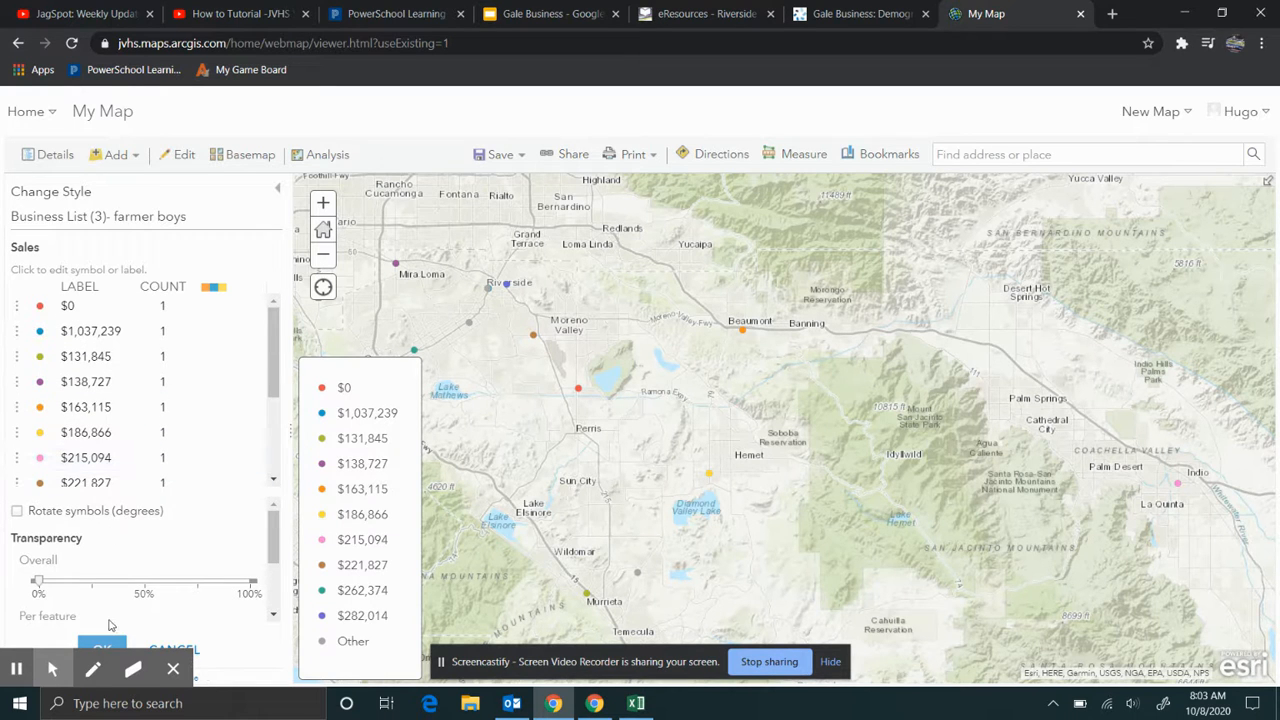
{"action": "left_click", "coordinate": [101, 645]}
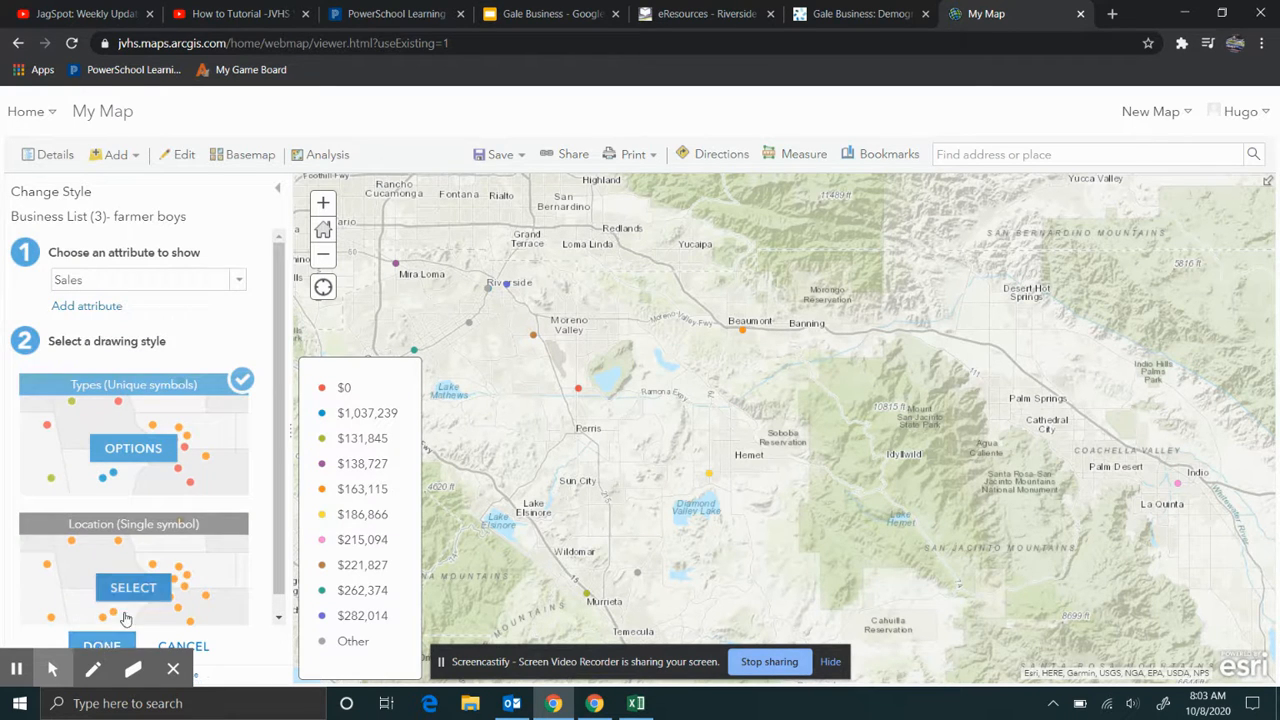
{"action": "left_click", "coordinate": [110, 644]}
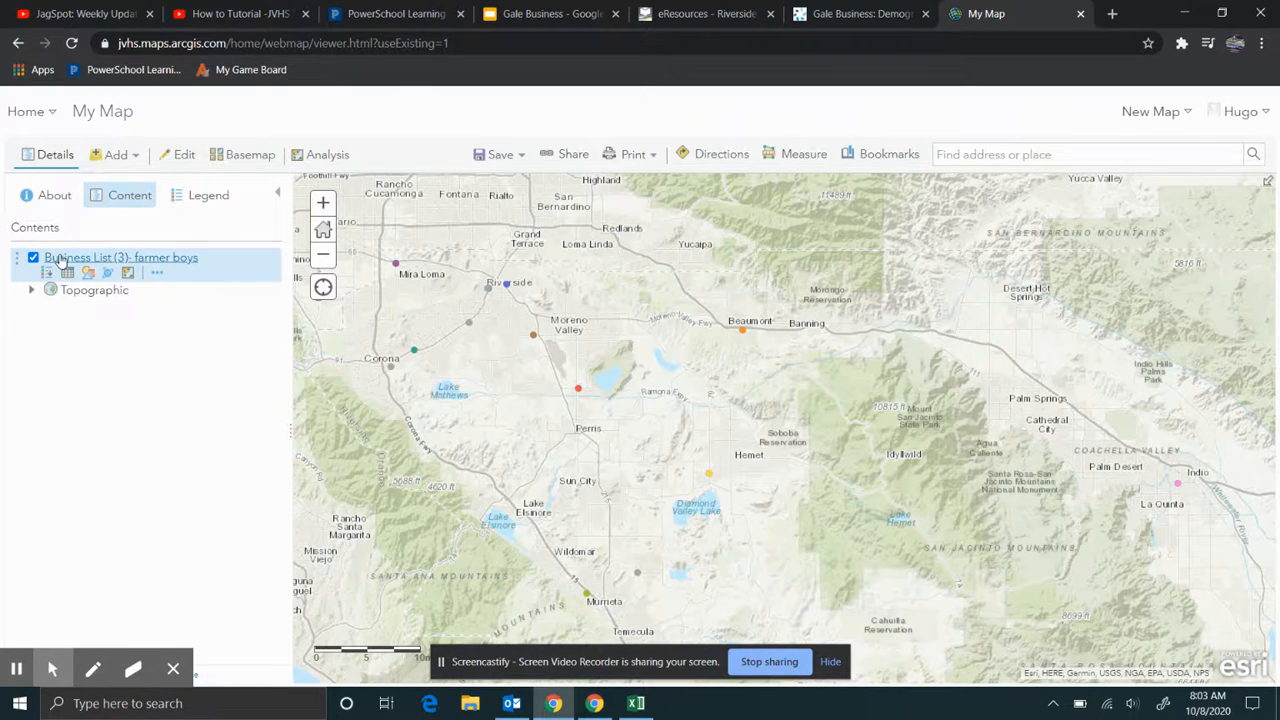
- Show the legend and match the Riverside point's $262,374 Sales value to its colour
{"action": "left_click", "coordinate": [206, 213]}
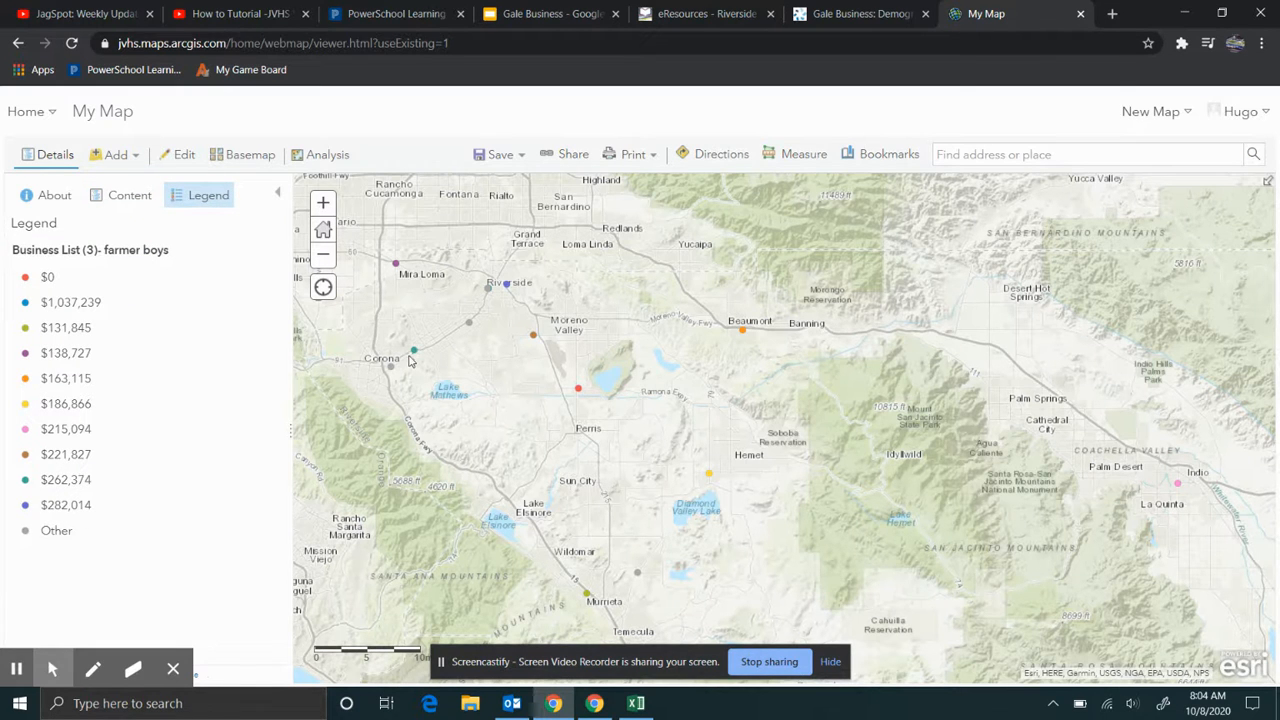
{"action": "left_click", "coordinate": [414, 350]}
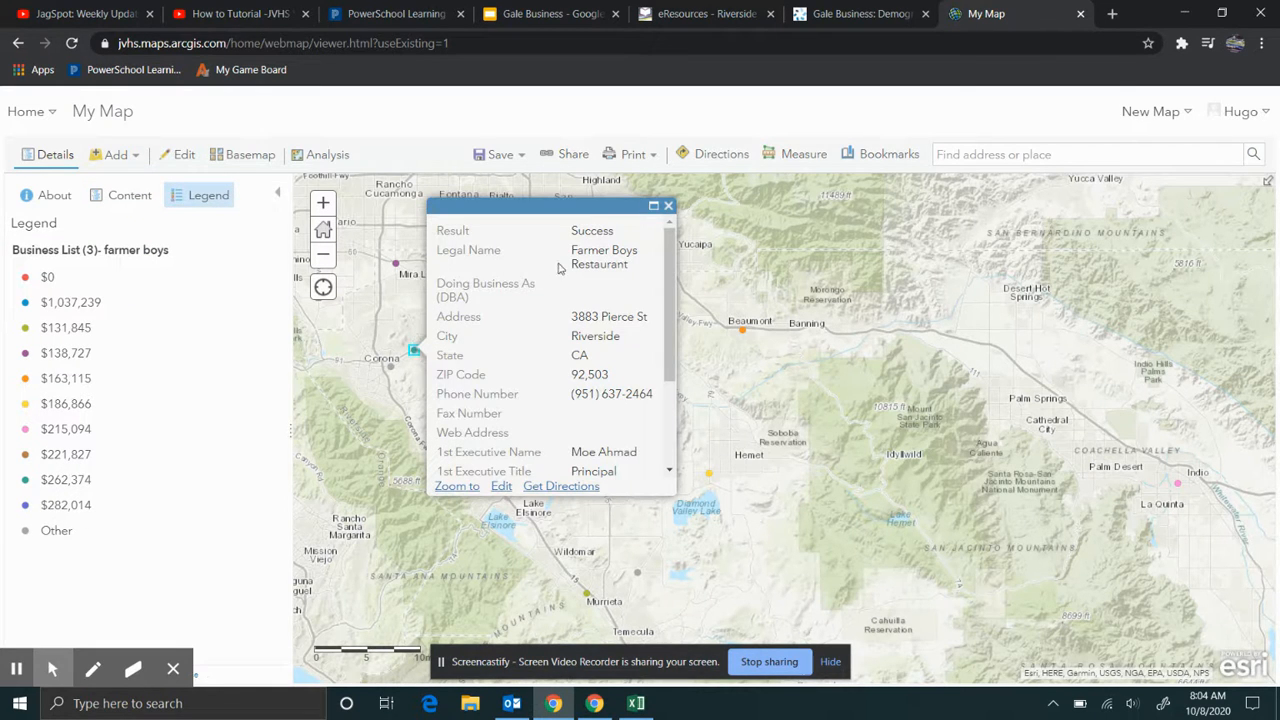
{"action": "scroll", "coordinate": [562, 268], "scroll_direction": "down", "scroll_amount": 2}
{"action": "scroll", "coordinate": [570, 275], "scroll_direction": "up", "scroll_amount": 2}
{"action": "scroll", "coordinate": [572, 370], "scroll_direction": "down", "scroll_amount": 1}
{"action": "scroll", "coordinate": [596, 316], "scroll_direction": "down", "scroll_amount": 1}
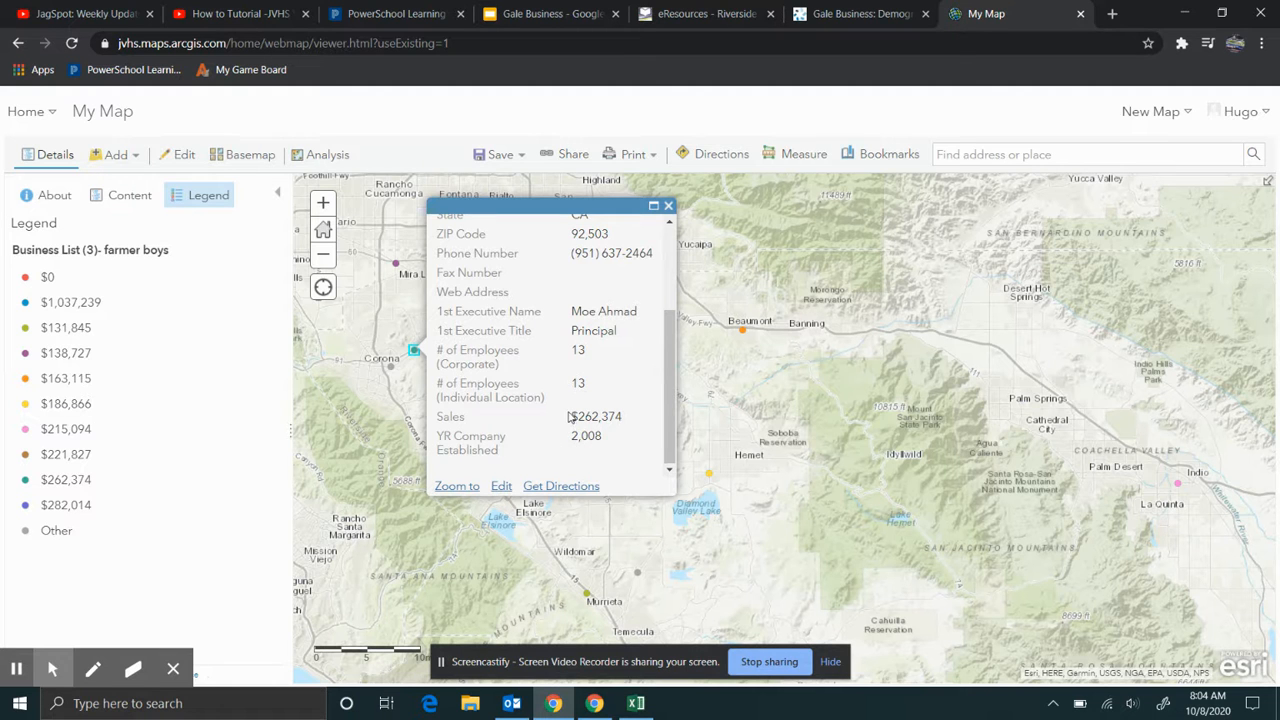
{"action": "left_click_drag", "start_coordinate": [568, 416], "coordinate": [629, 423]}
{"action": "left_click", "coordinate": [668, 206]}
- Zoom out, return to the layer list, and bring the Google Slides deck forward
{"action": "scroll", "coordinate": [605, 375], "scroll_direction": "down", "scroll_amount": 1}
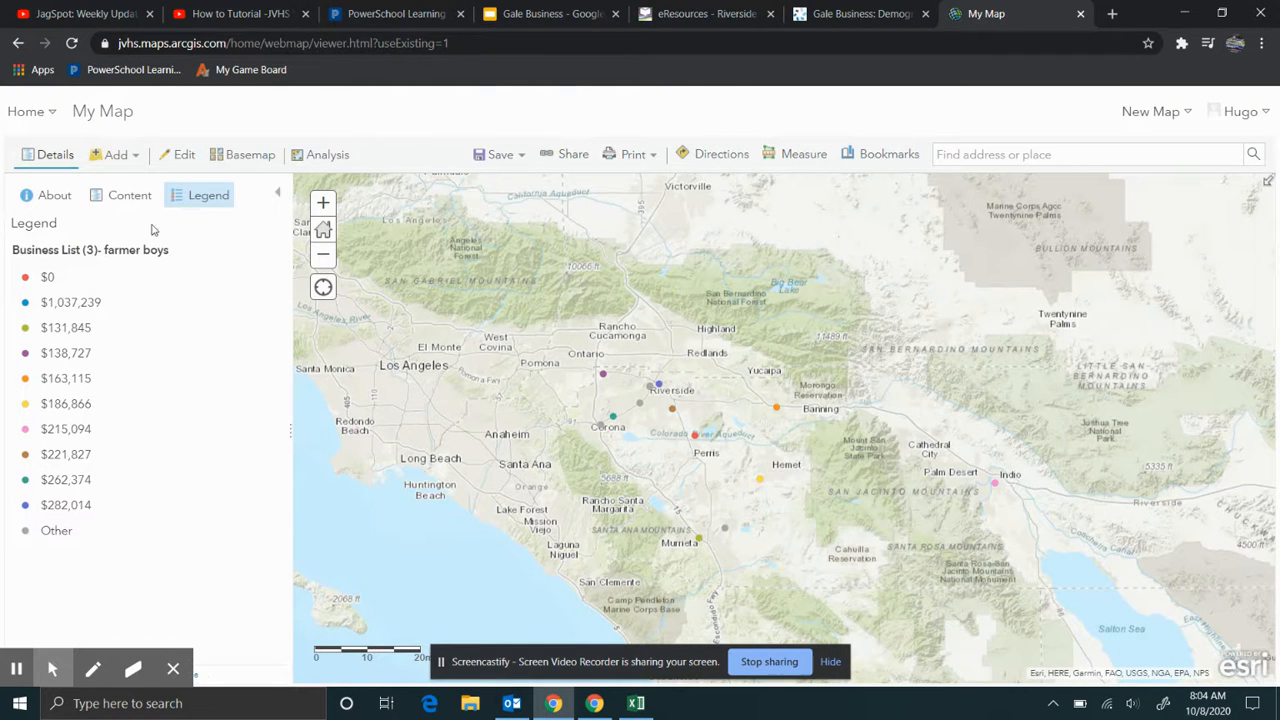
{"action": "left_click", "coordinate": [124, 204]}
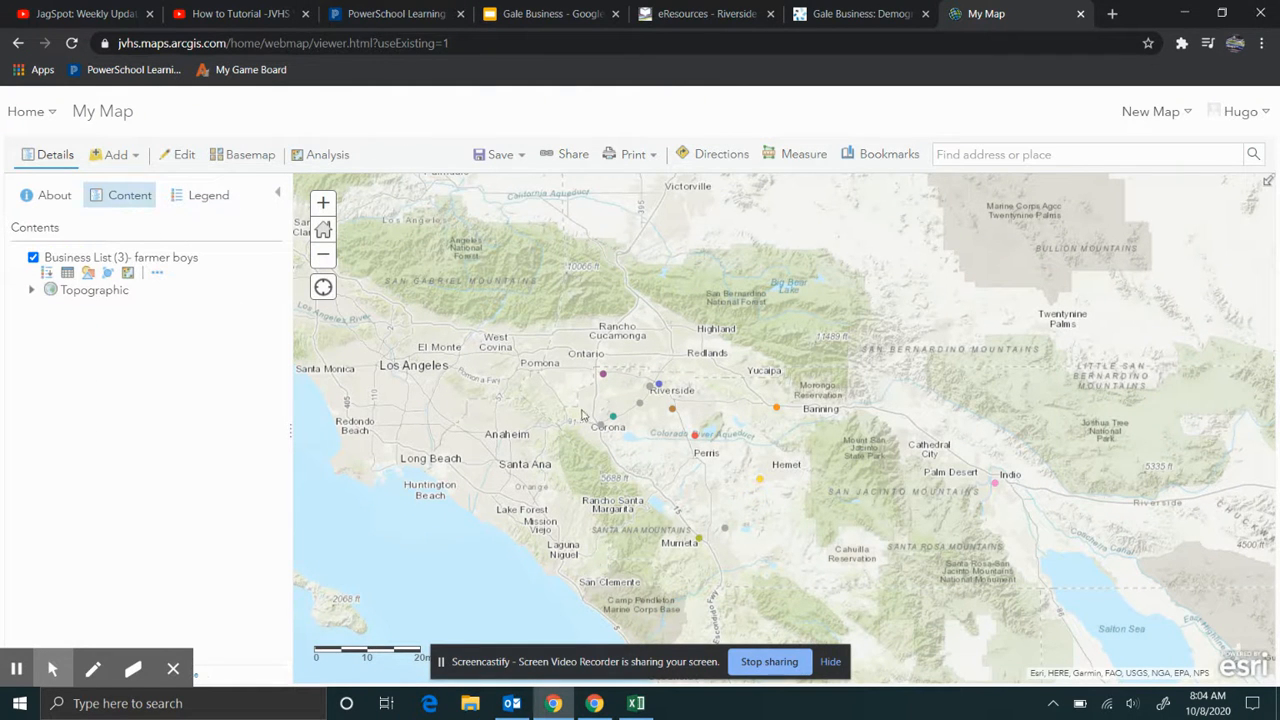
{"action": "left_click", "coordinate": [552, 13]}
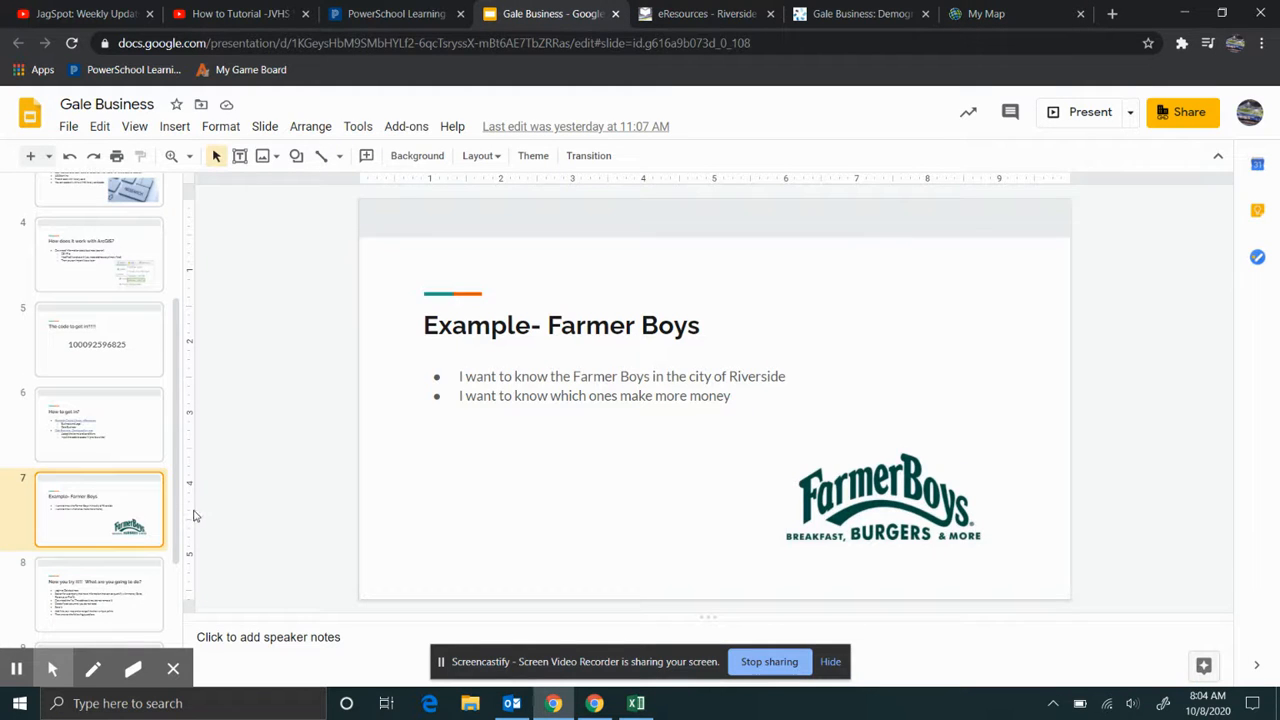
- Step through slides 8, 7, 8 and 9 (Now you try it, Questions to answer), then return to My Map
{"action": "left_click", "coordinate": [98, 592]}
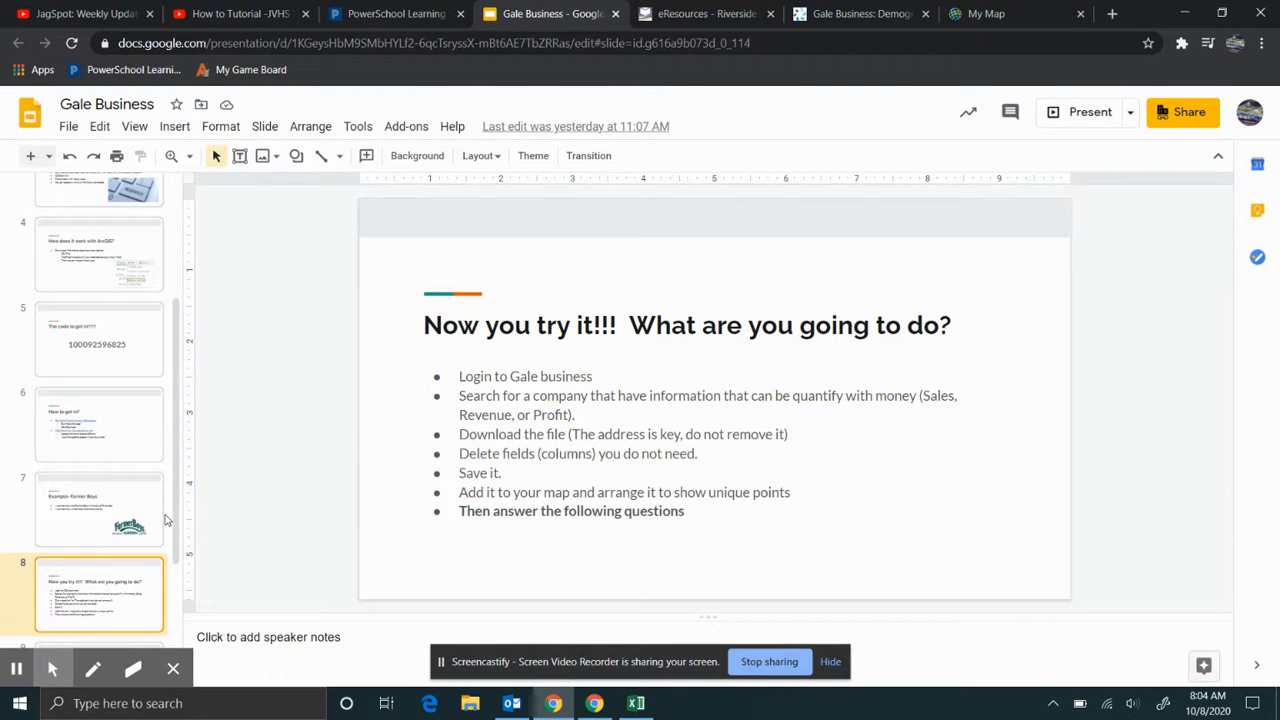
{"action": "left_click", "coordinate": [116, 528]}
{"action": "left_click", "coordinate": [96, 582]}
{"action": "scroll", "coordinate": [96, 580], "scroll_direction": "down", "scroll_amount": 2}
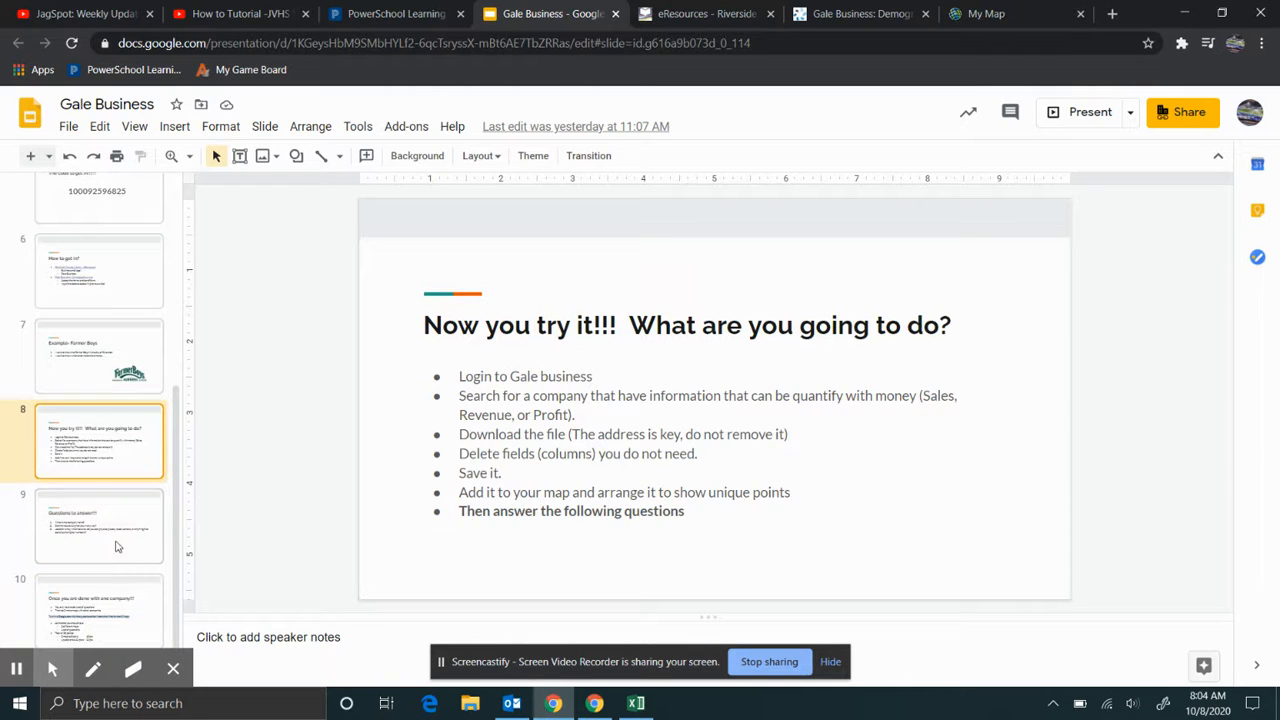
{"action": "left_click", "coordinate": [116, 546]}
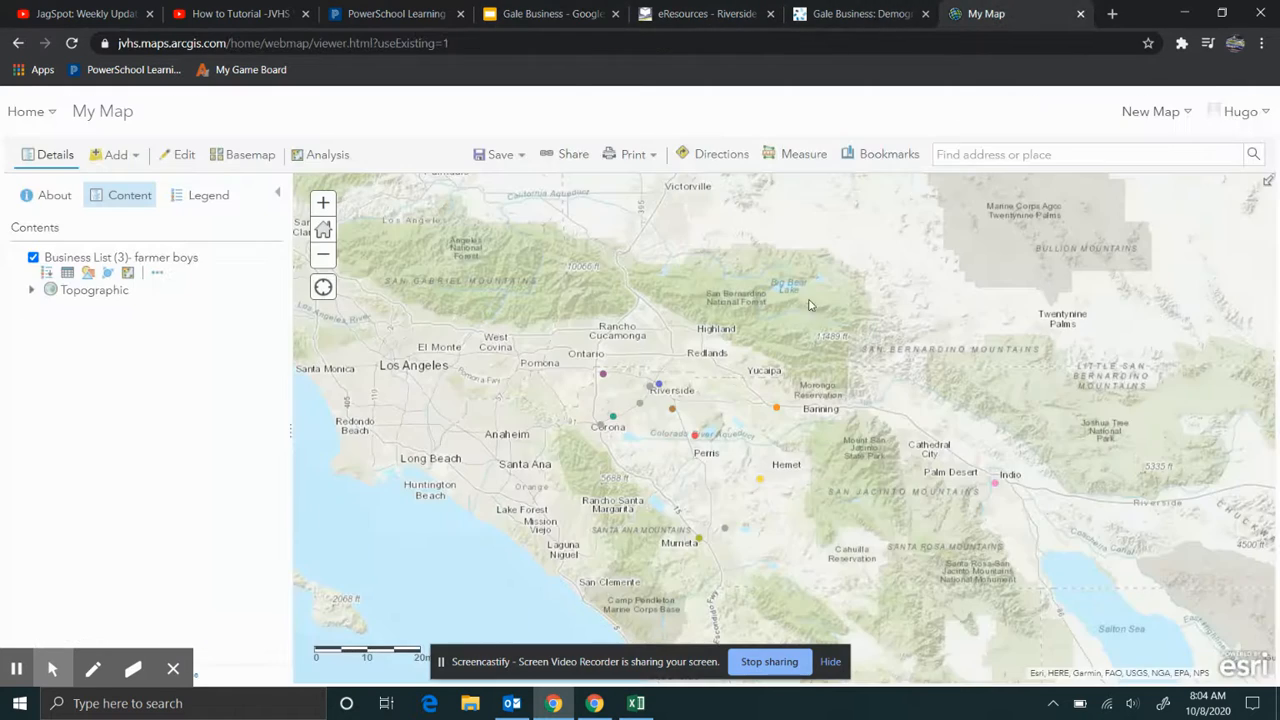
{"action": "left_click", "coordinate": [965, 13]}
- Zoom into the purple Farmer Boys point near Van Buren Blvd, zoom out, then return to the slides
{"action": "scroll", "coordinate": [660, 384], "scroll_direction": "up", "scroll_amount": 3}
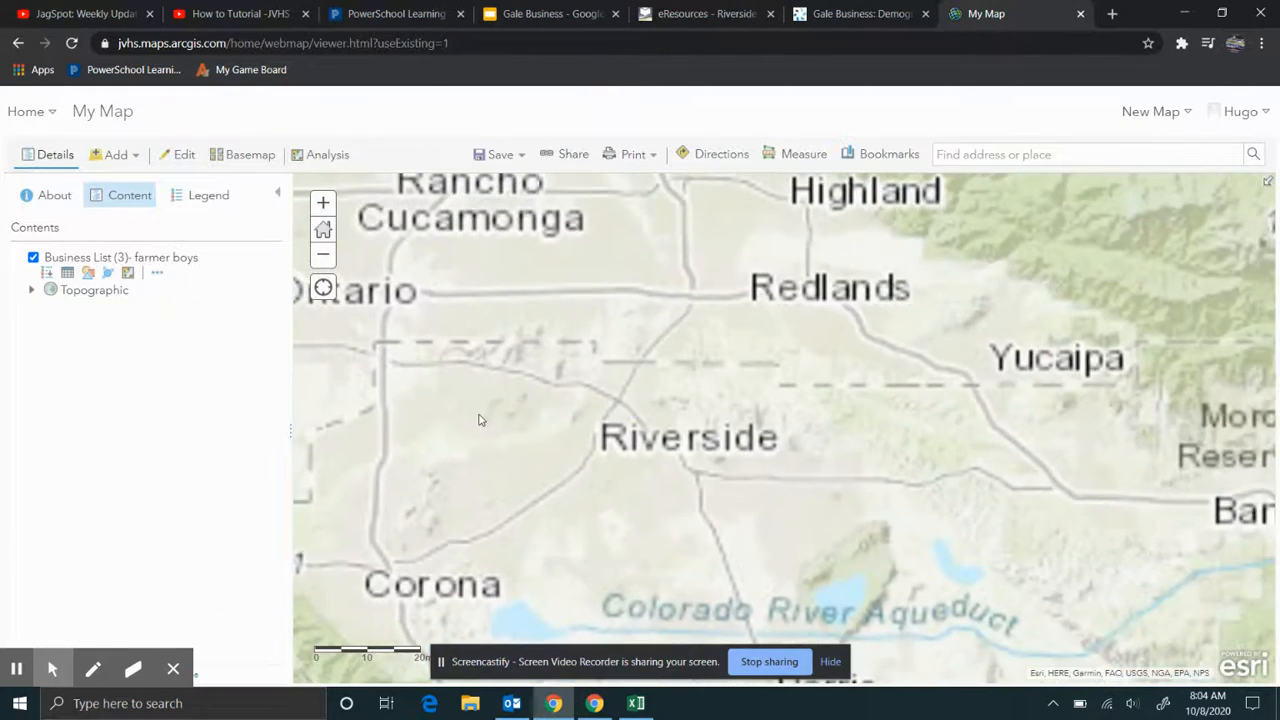
{"action": "scroll", "coordinate": [467, 380], "scroll_direction": "up", "scroll_amount": 2}
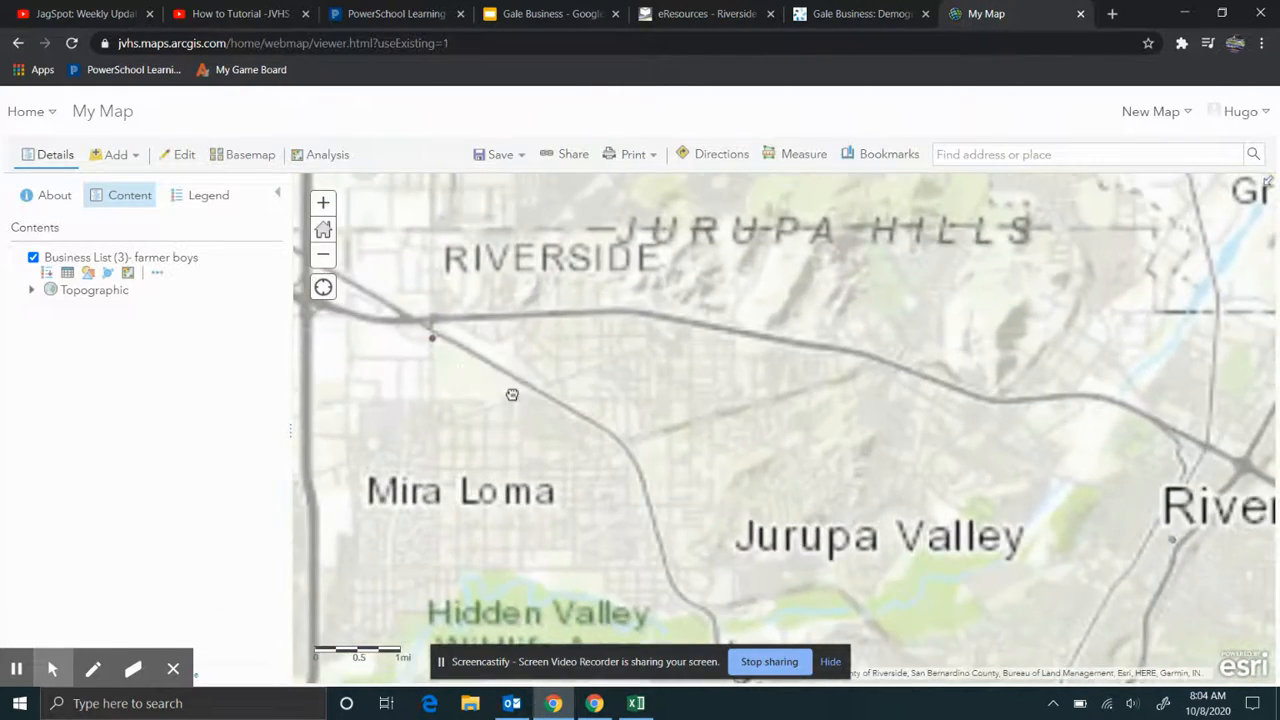
{"action": "scroll", "coordinate": [511, 391], "scroll_direction": "up", "scroll_amount": 3}
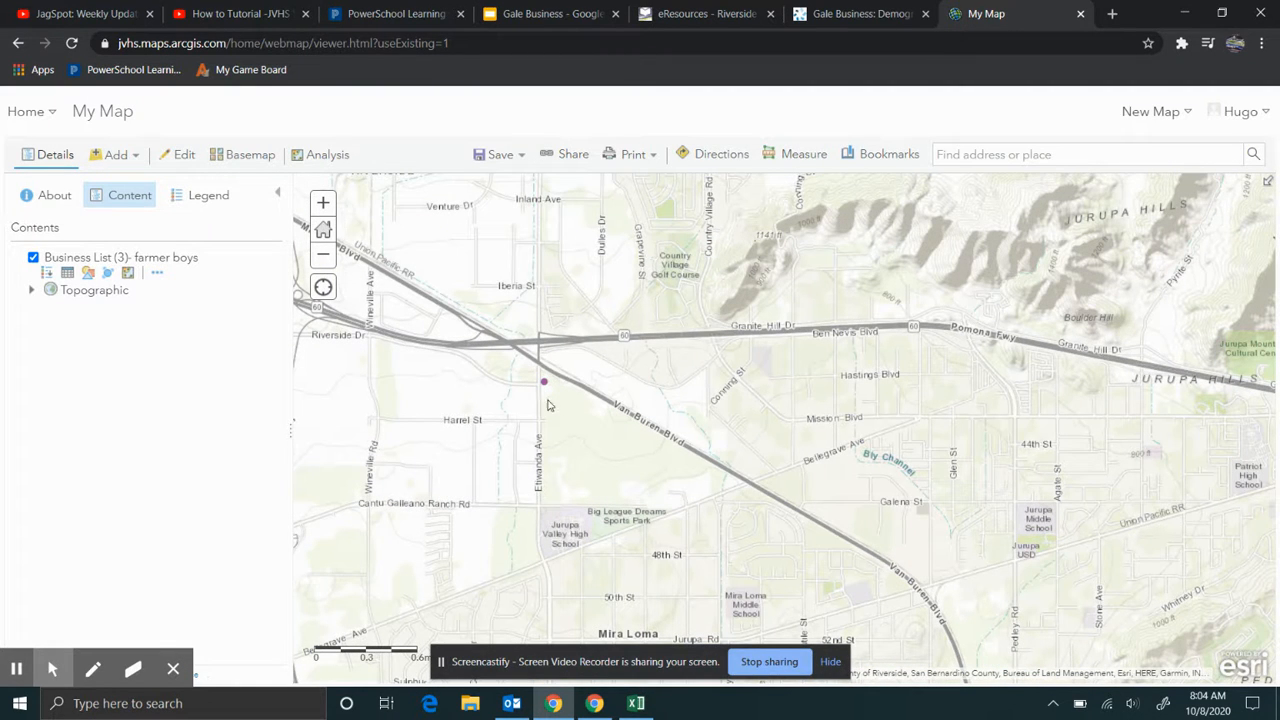
{"action": "scroll", "coordinate": [565, 387], "scroll_direction": "up", "scroll_amount": 4}
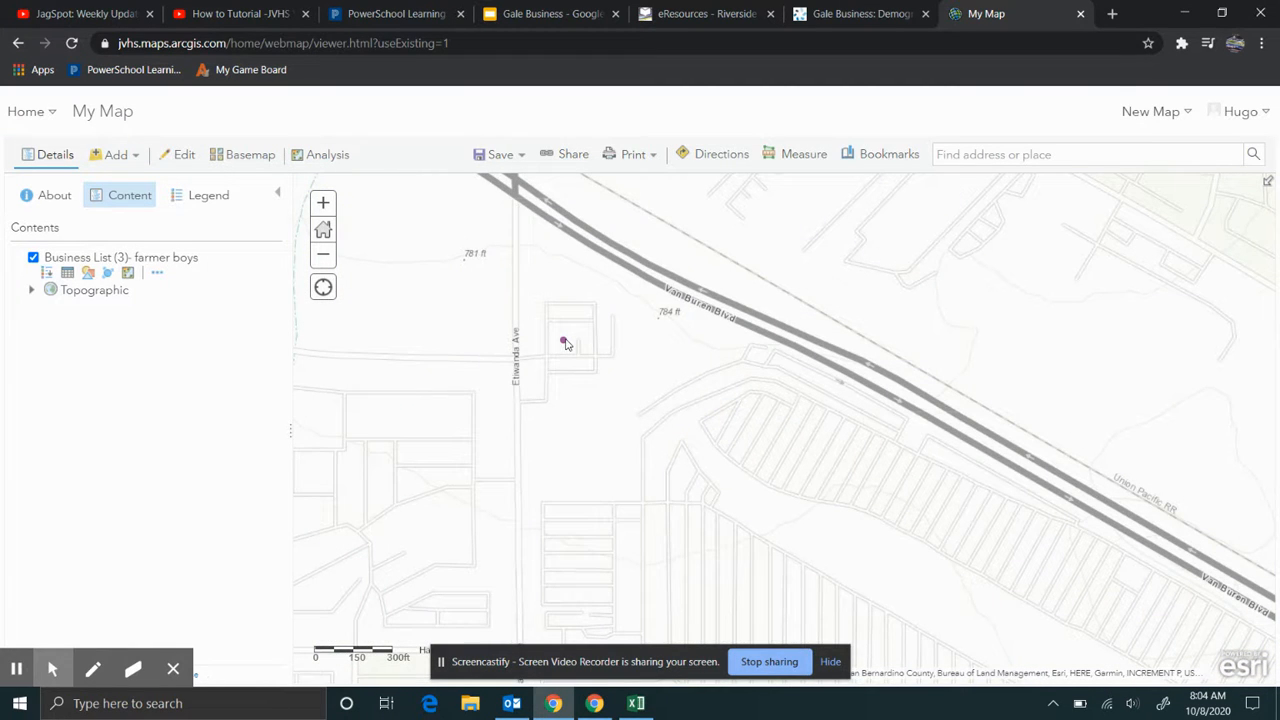
{"action": "scroll", "coordinate": [565, 343], "scroll_direction": "down", "scroll_amount": 1}
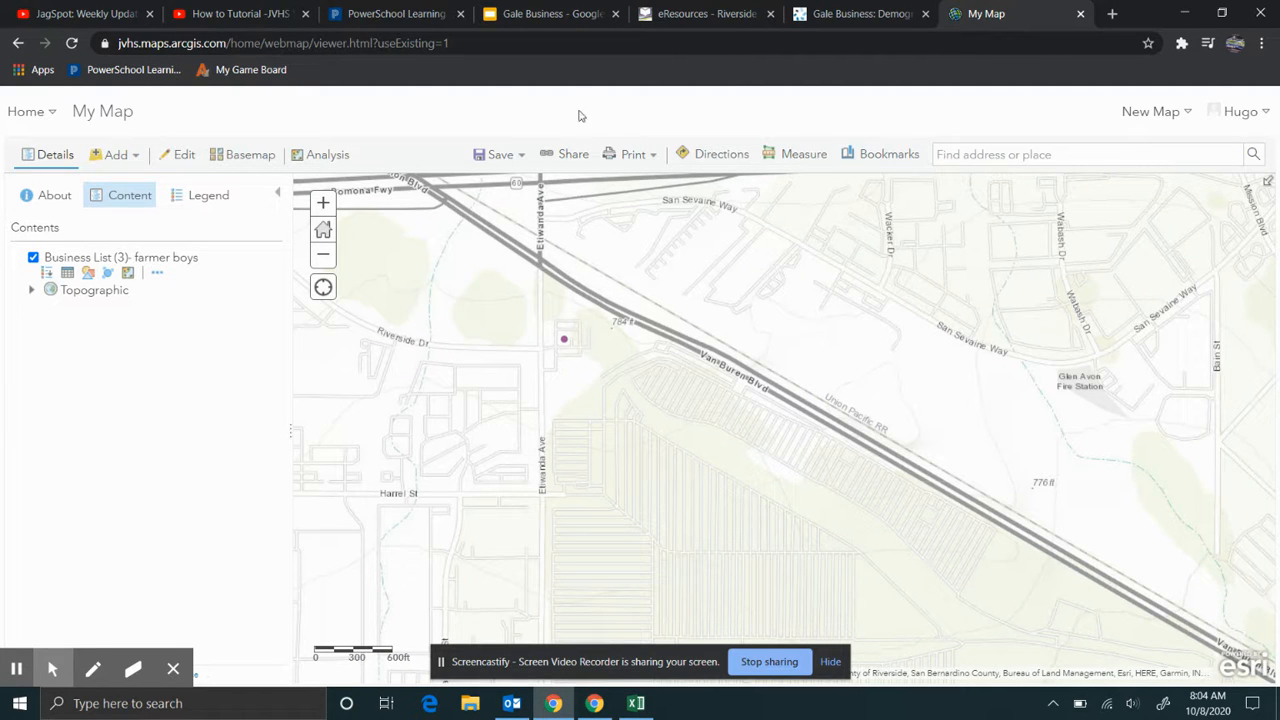
{"action": "left_click", "coordinate": [563, 14]}
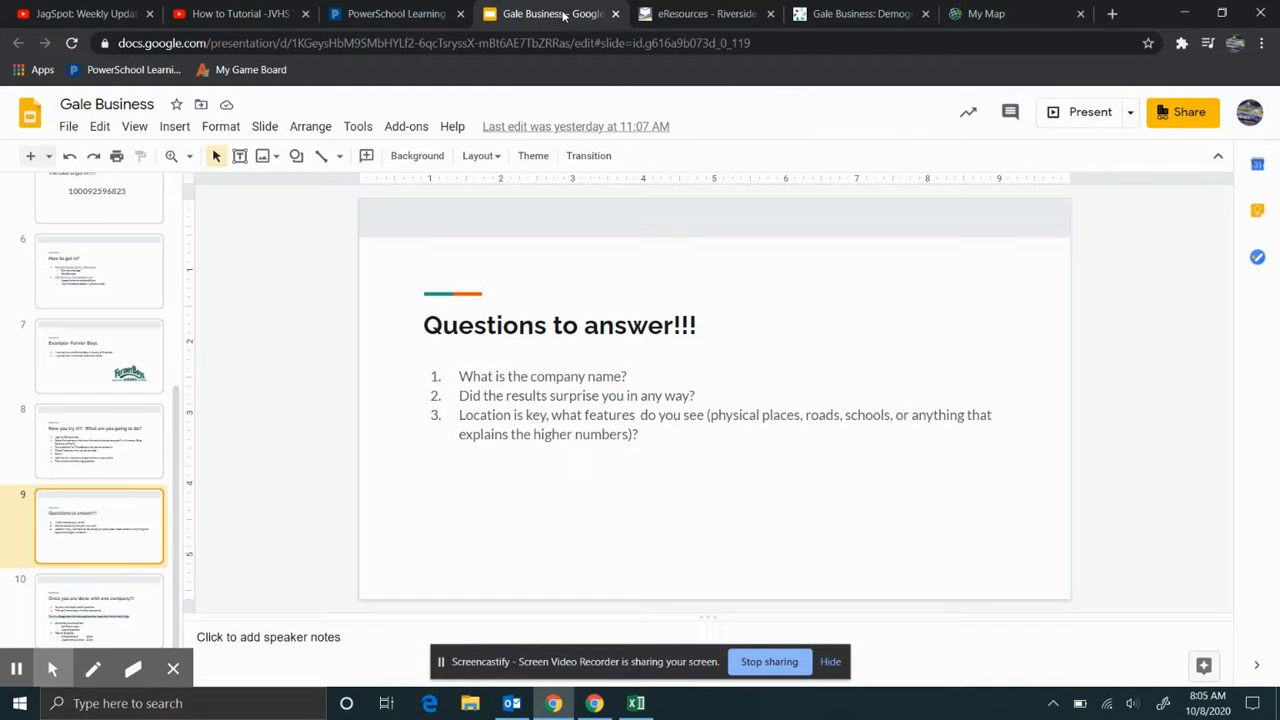
- View the access code and 'How to get in?' slides, then switch to the eResources - Riverside tab
{"action": "scroll", "coordinate": [130, 335], "scroll_direction": "up", "scroll_amount": 2}
{"action": "left_click", "coordinate": [129, 285]}
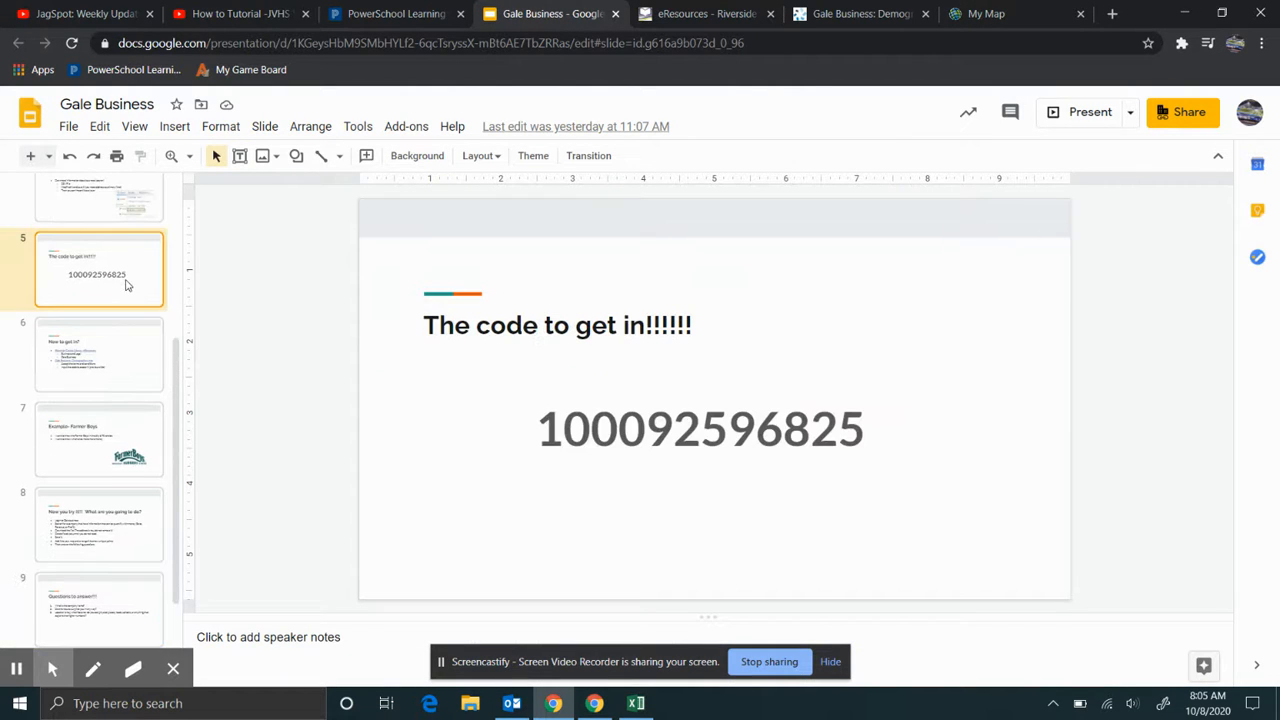
{"action": "left_click", "coordinate": [91, 362]}
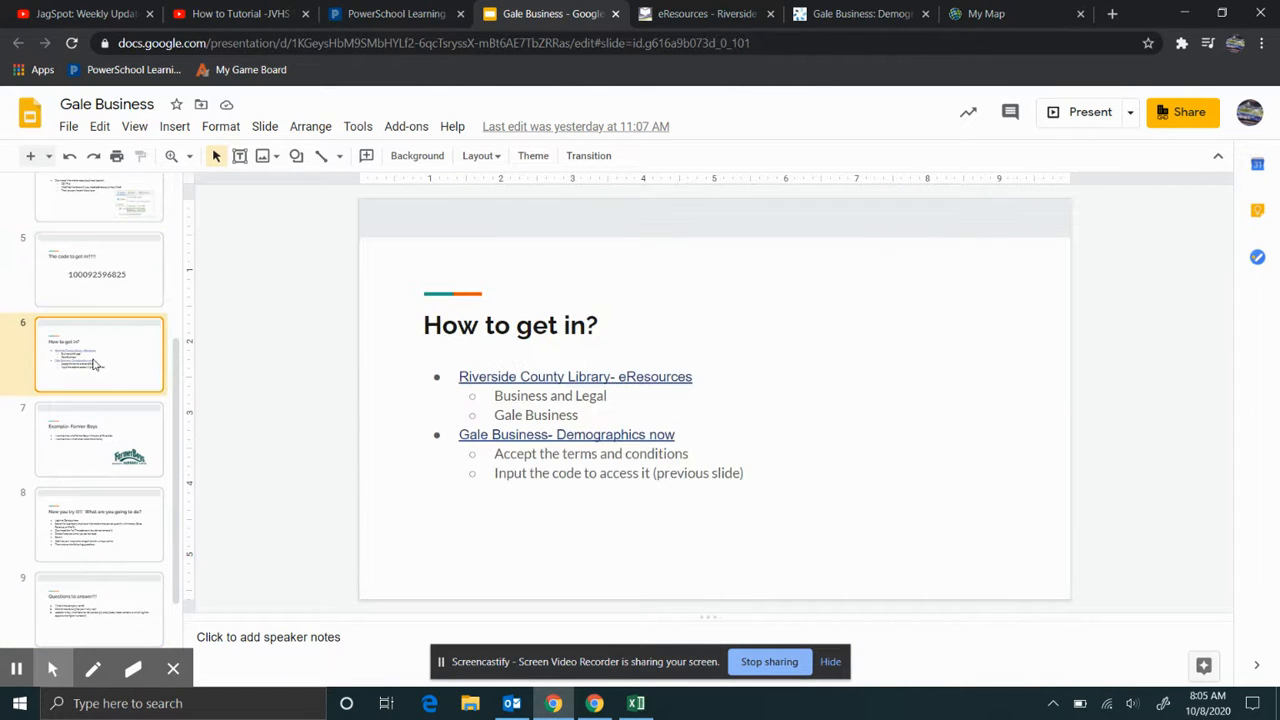
{"action": "left_click", "coordinate": [706, 14]}
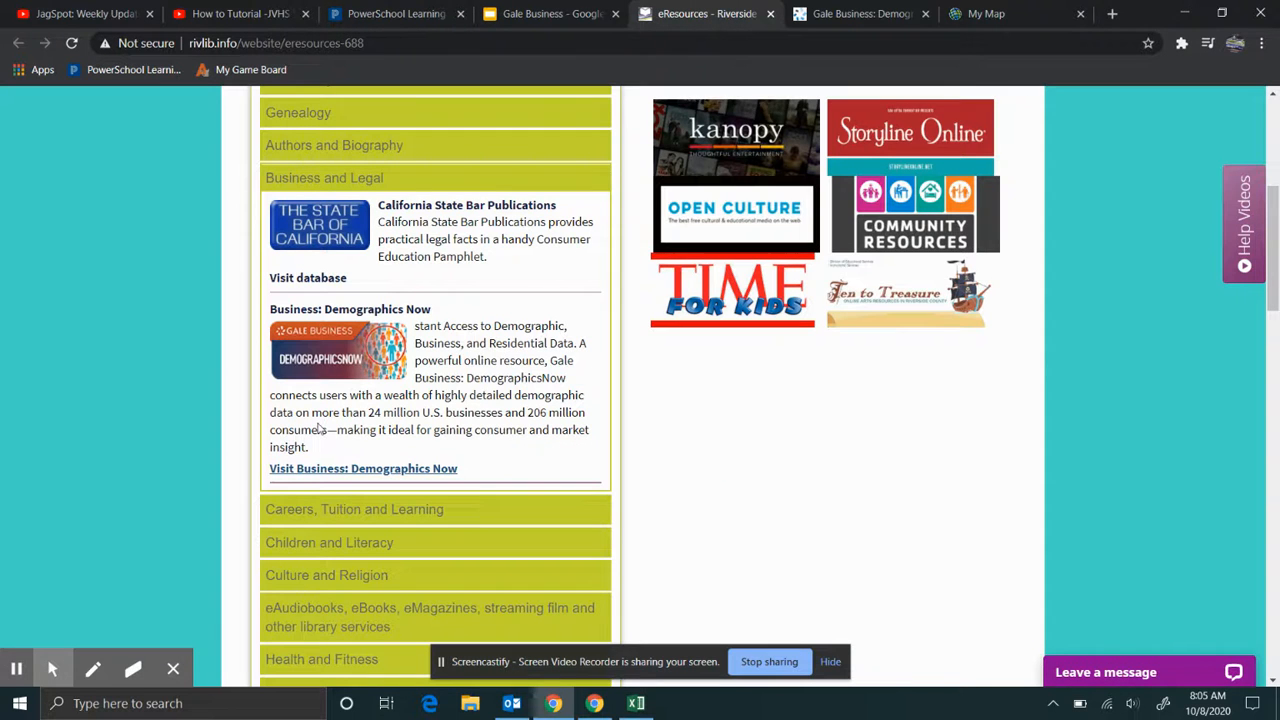
- Bring back the DemographicsNow tab at the top of the 16 Farmer Boys results for Riverside CA
{"action": "left_click", "coordinate": [875, 18]}
{"action": "scroll", "coordinate": [502, 258], "scroll_direction": "up", "scroll_amount": 3}
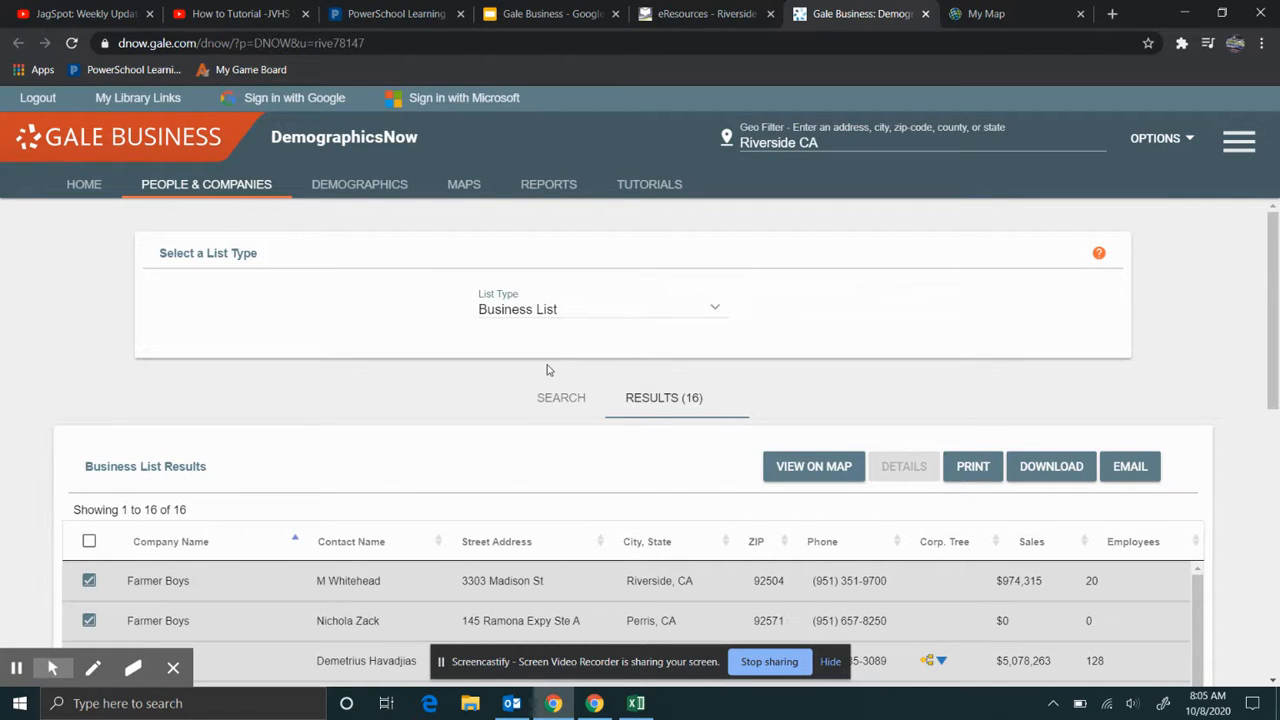
- Compare against the Business List (3)- farmer boys workbook in Excel, then return to the ArcGIS My Map
{"action": "left_click", "coordinate": [652, 706]}
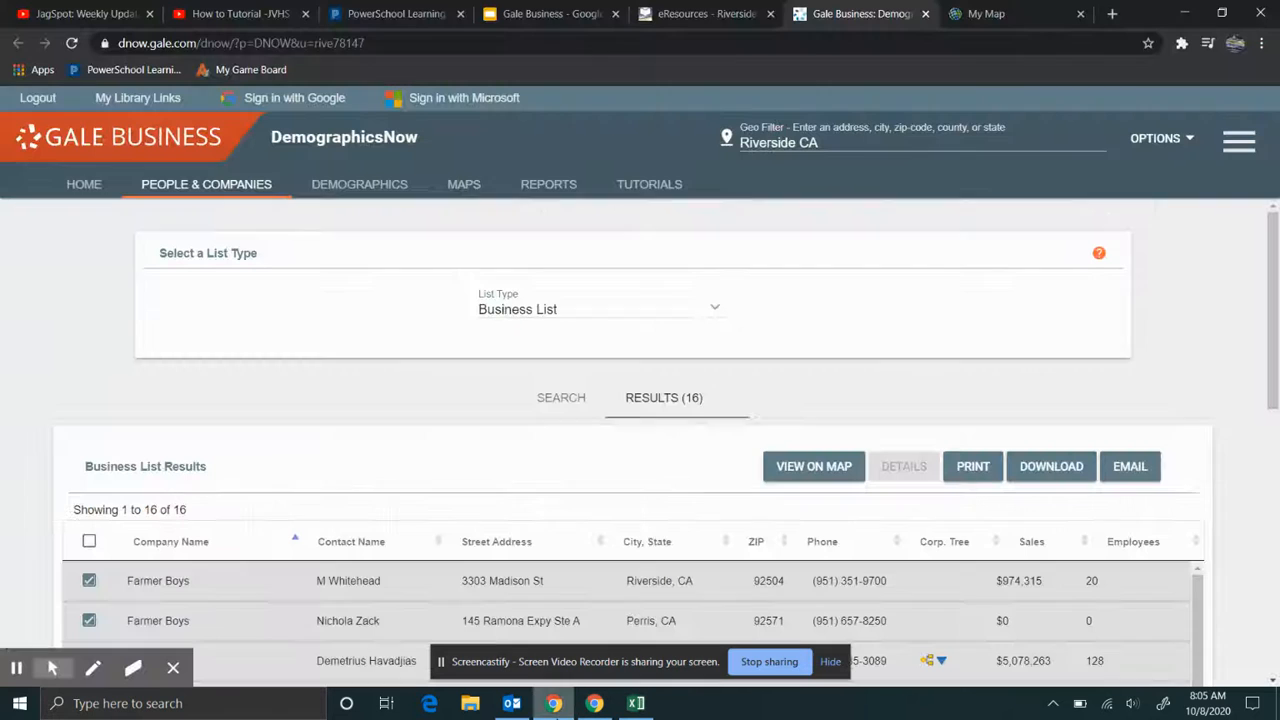
{"action": "left_click", "coordinate": [553, 703]}
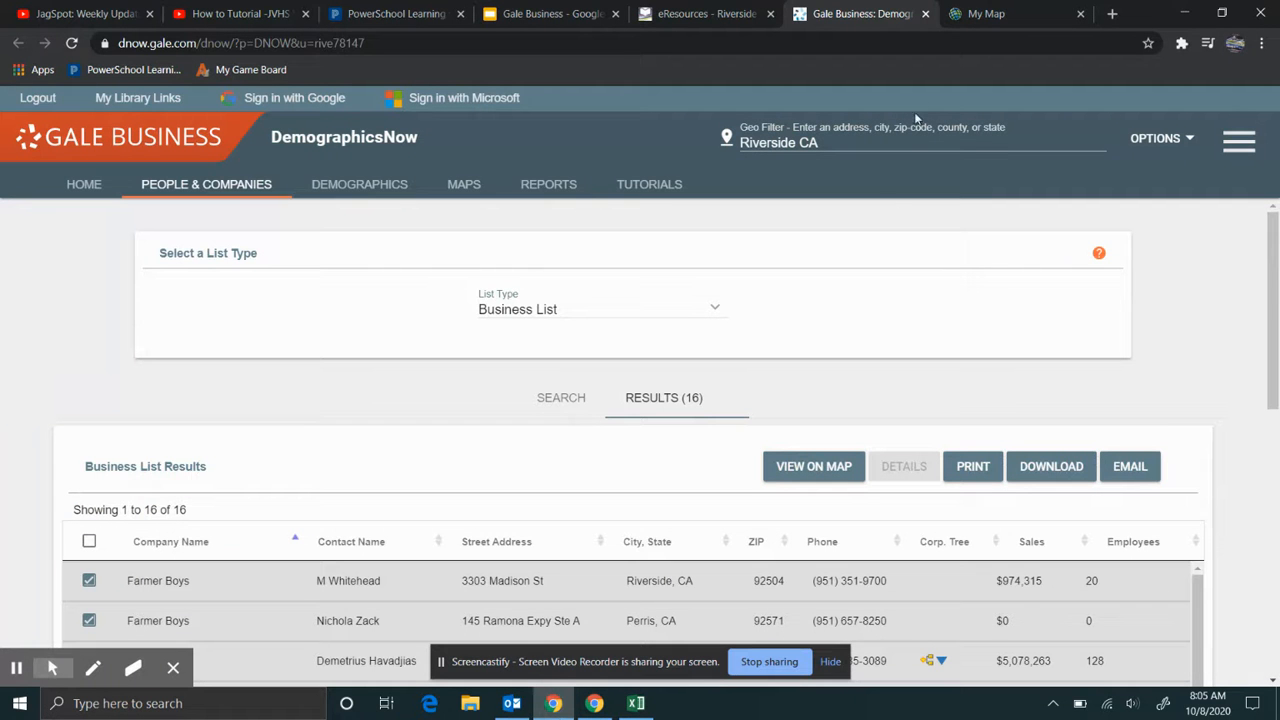
{"action": "left_click", "coordinate": [1004, 14]}
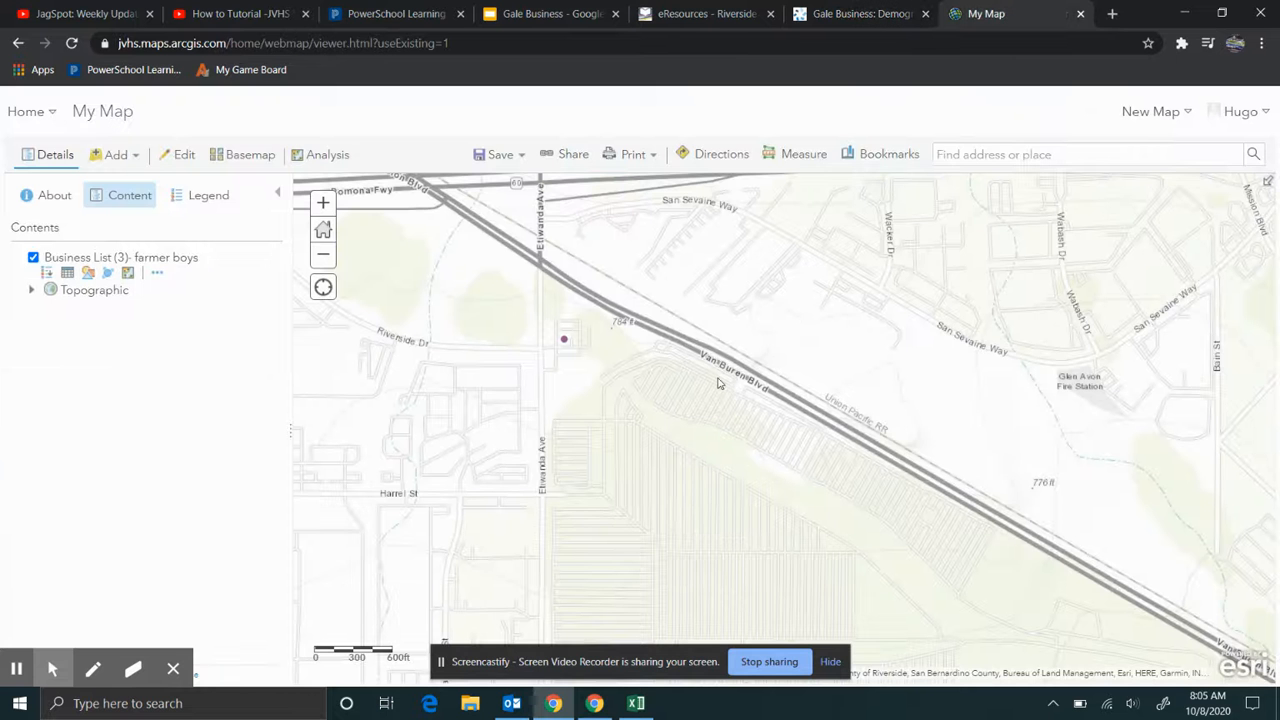
- Zoom out to see the Farmer Boys points from Mira Loma to Murrieta, and check the Perris point's details
{"action": "scroll", "coordinate": [717, 383], "scroll_direction": "down", "scroll_amount": 3}
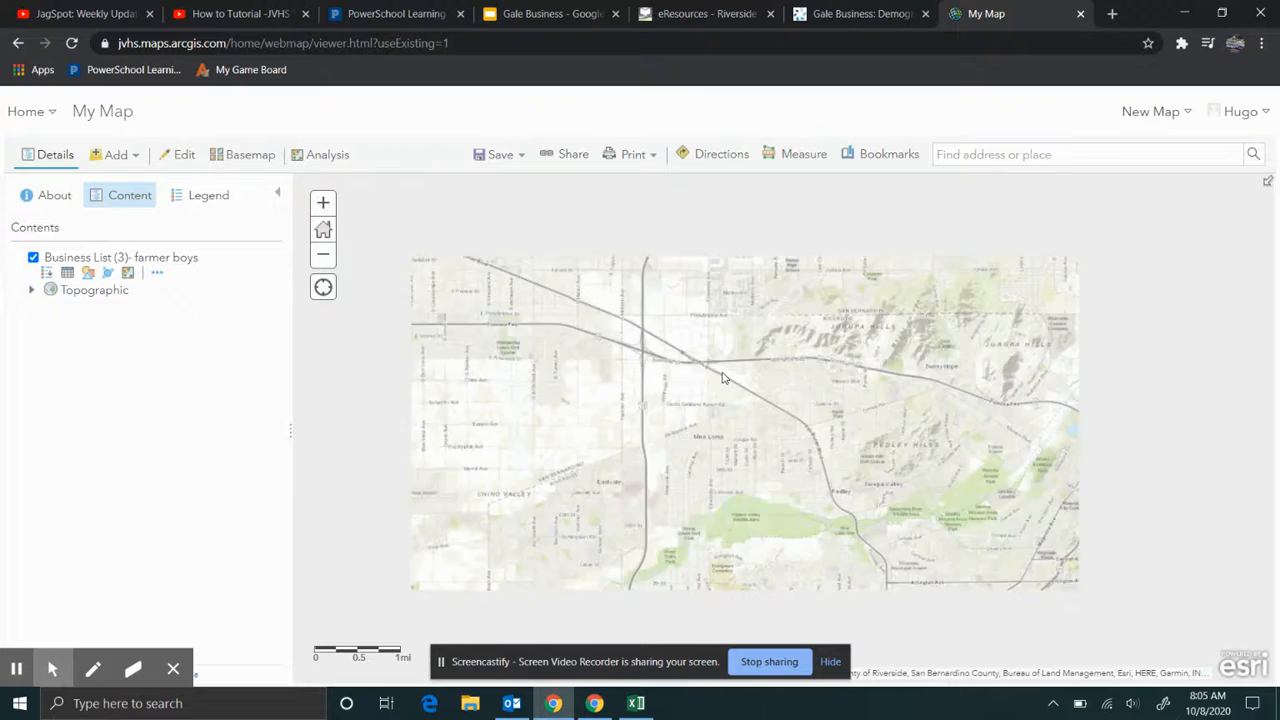
{"action": "scroll", "coordinate": [670, 391], "scroll_direction": "up", "scroll_amount": 3}
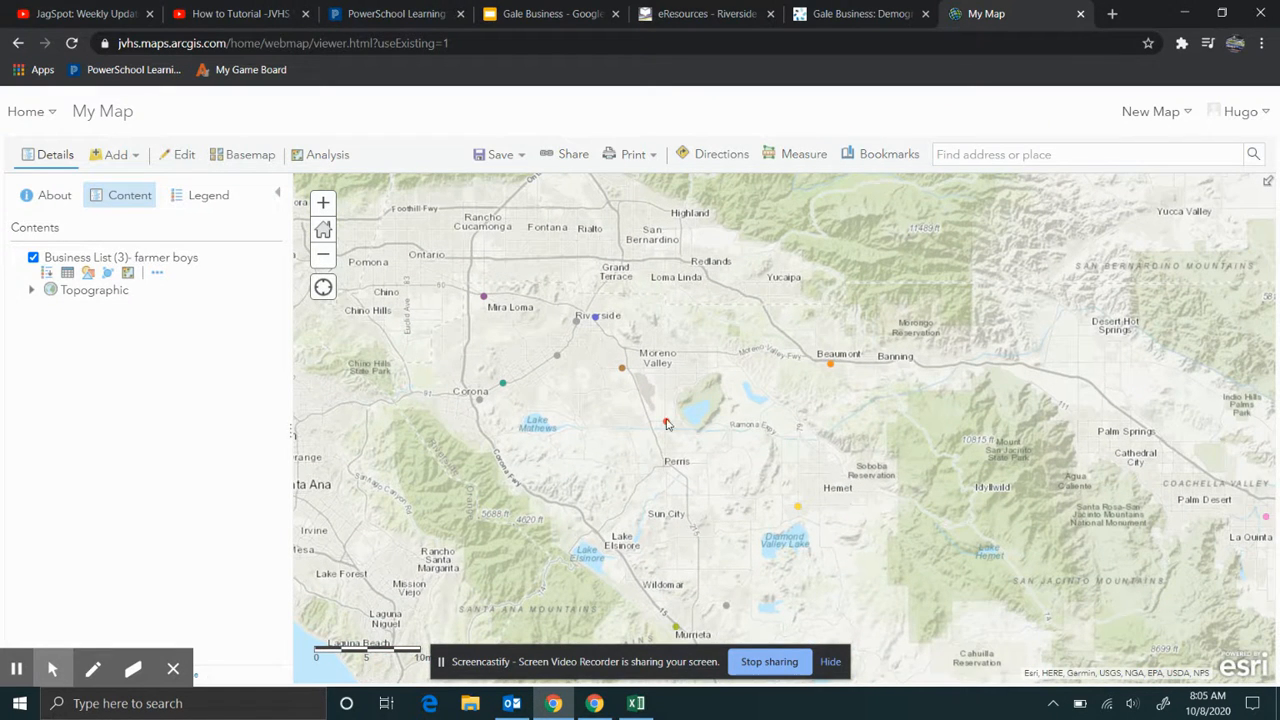
{"action": "left_click", "coordinate": [665, 422]}
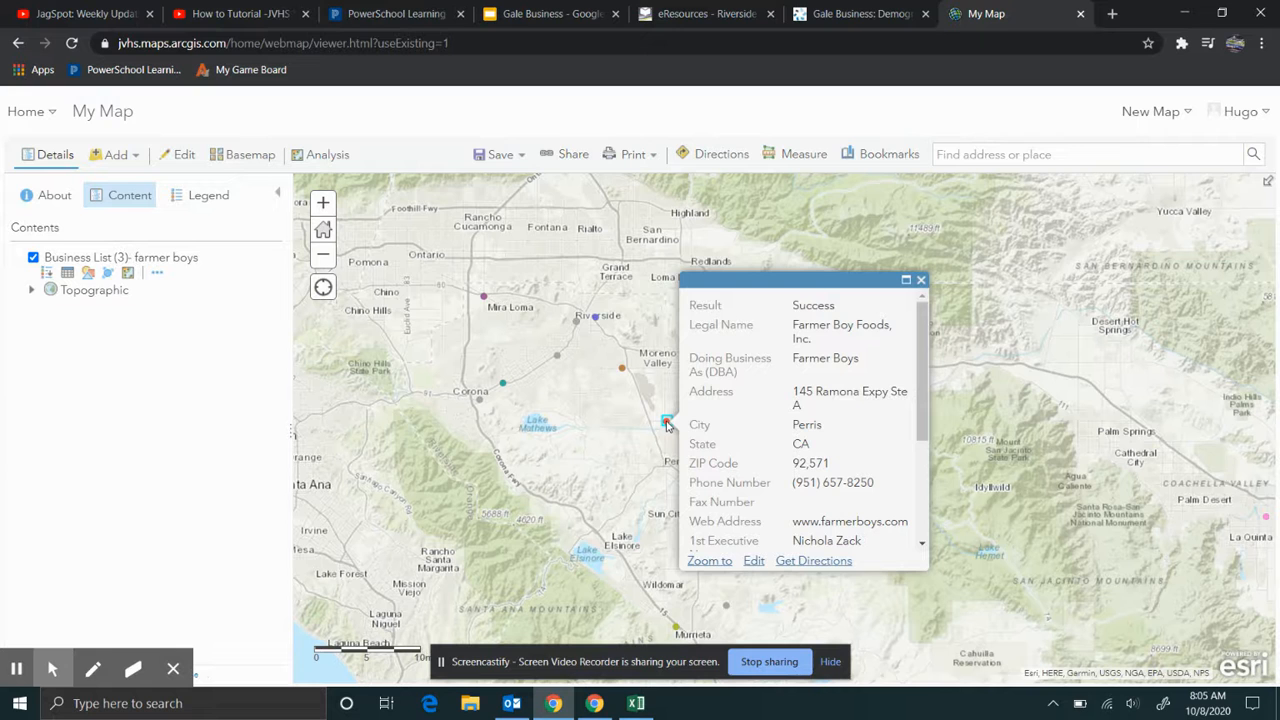
{"action": "left_click", "coordinate": [921, 280]}
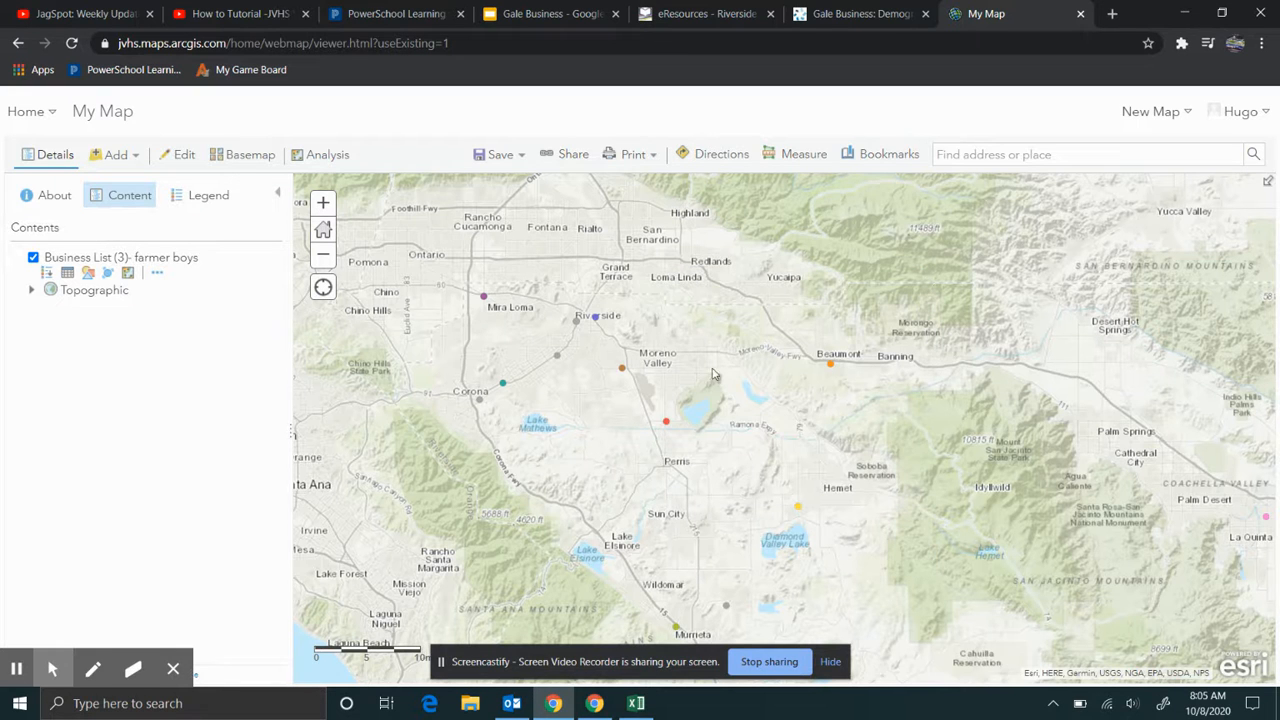